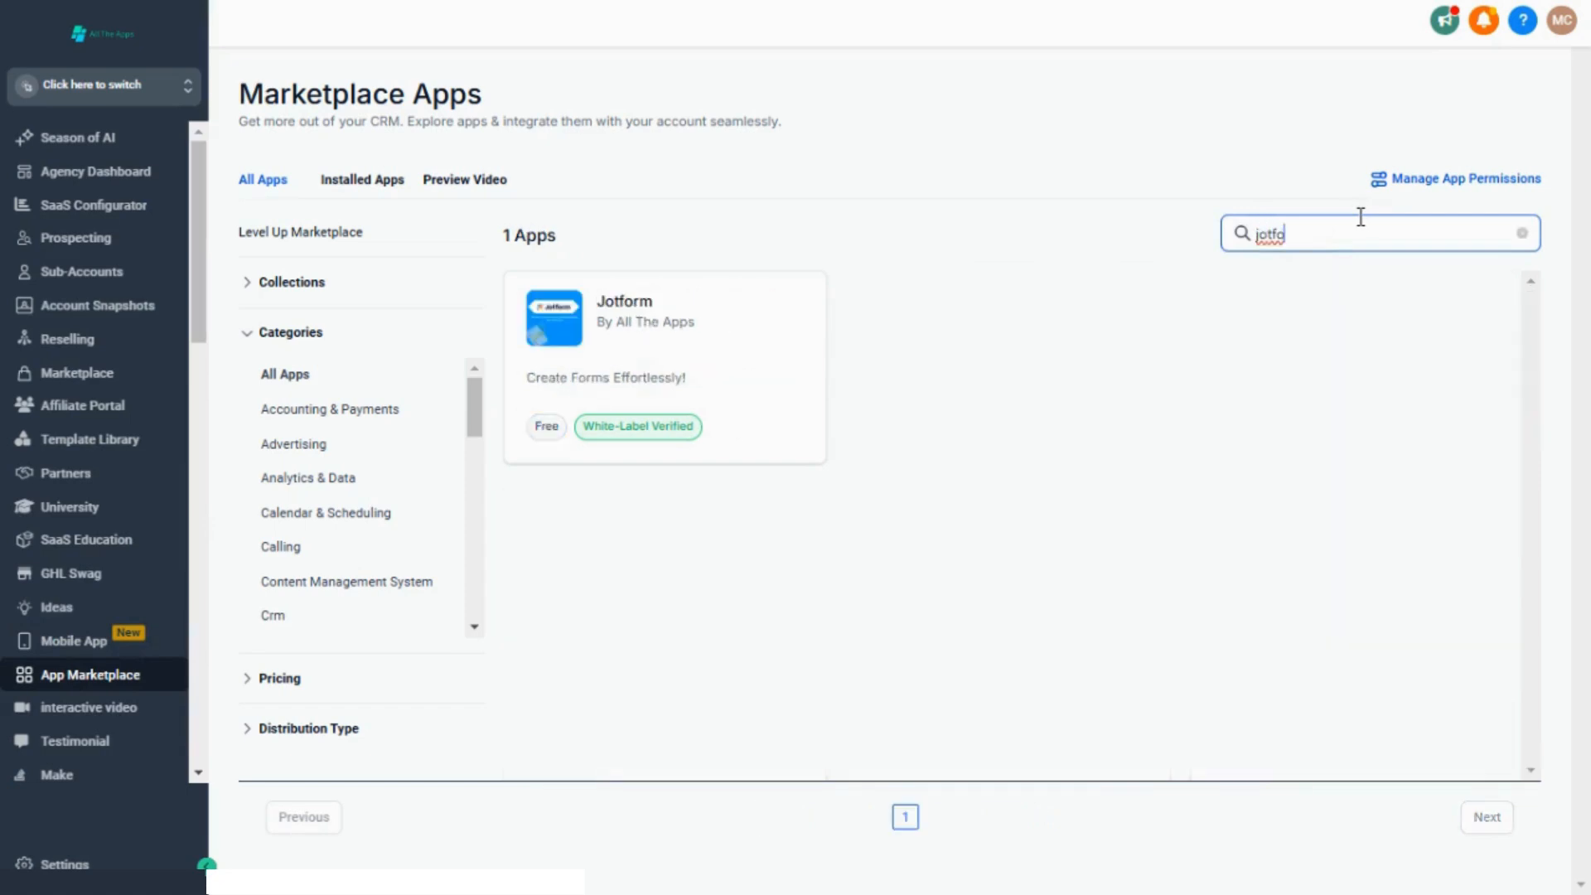
Step: Start installing the Jotform marketplace app and choose the test sub-account by searching for its name
click(732, 396)
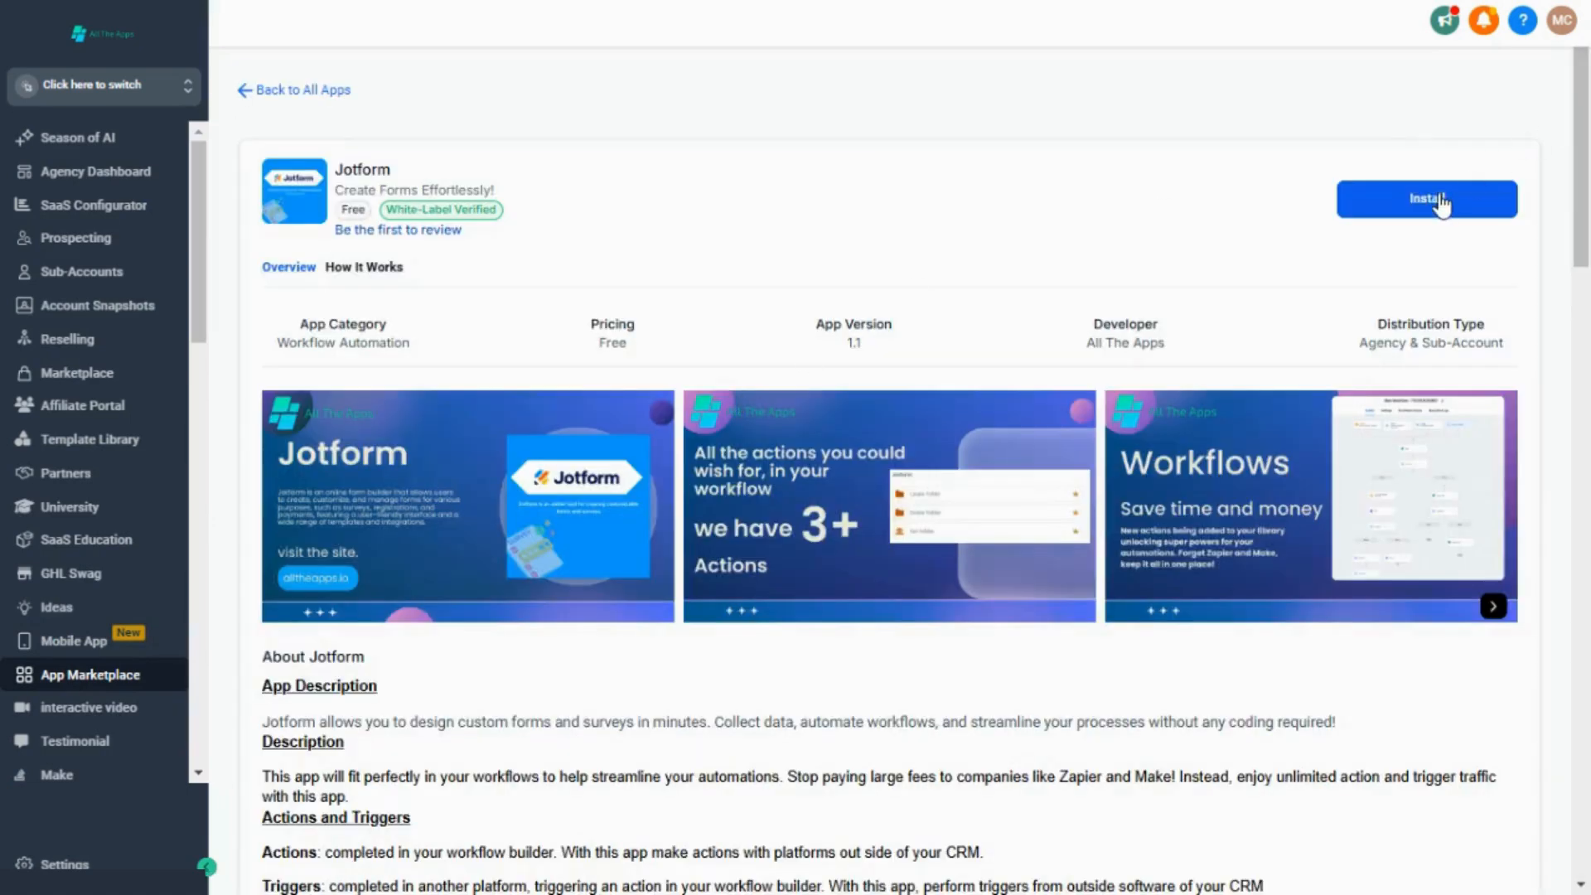
click(1442, 202)
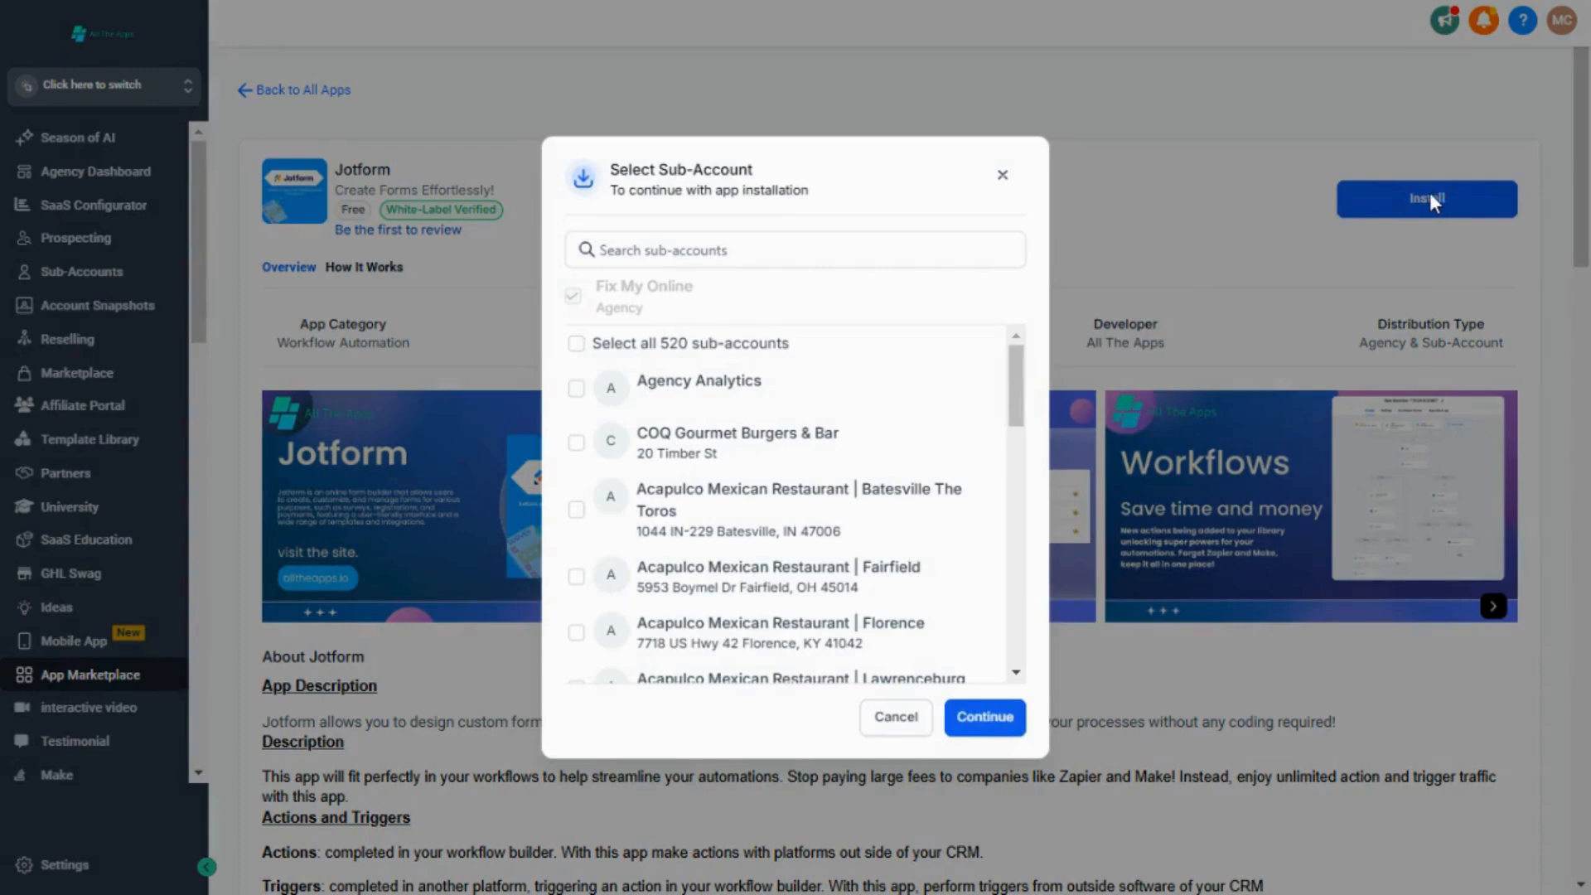
click(613, 250)
text(mubas)
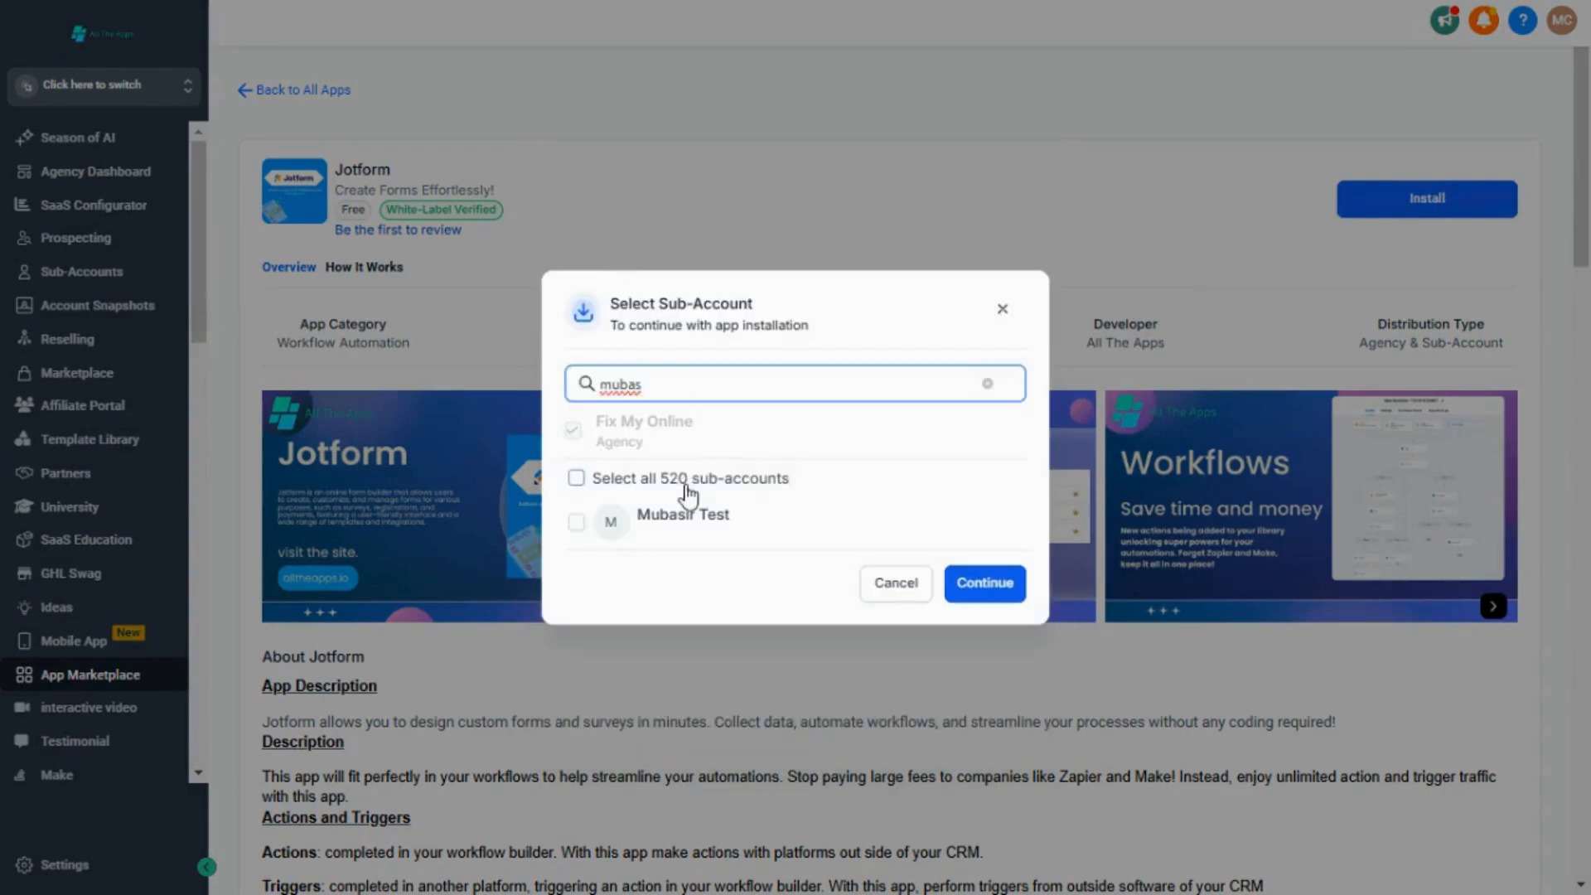
click(685, 522)
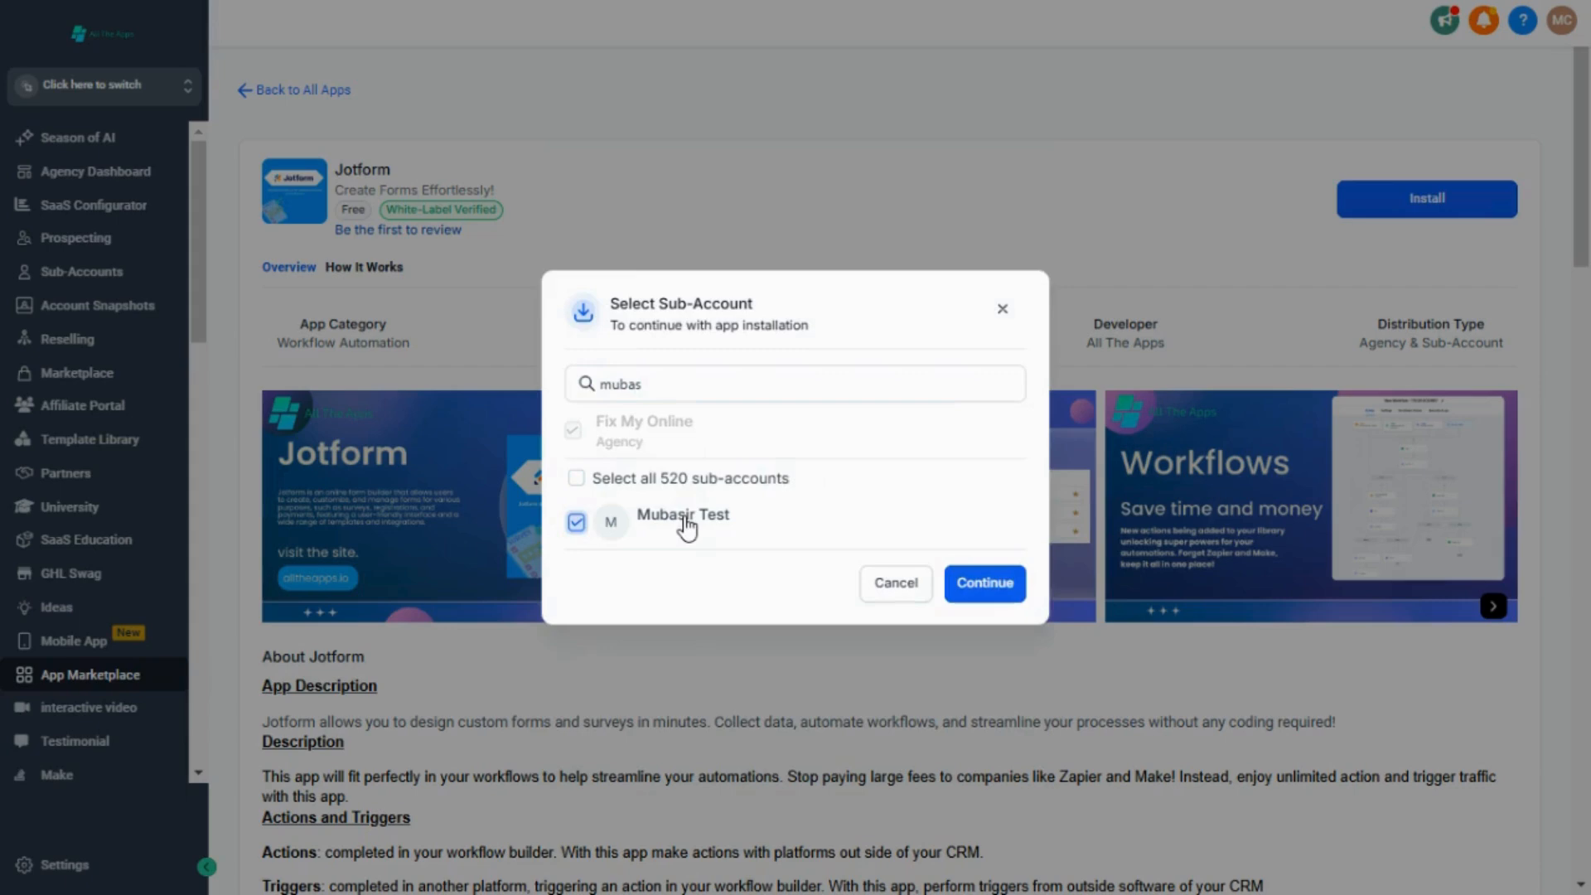
Step: Keep only the test sub-account chosen after trying the all sub-accounts option, and allow the Jotform installation
click(623, 481)
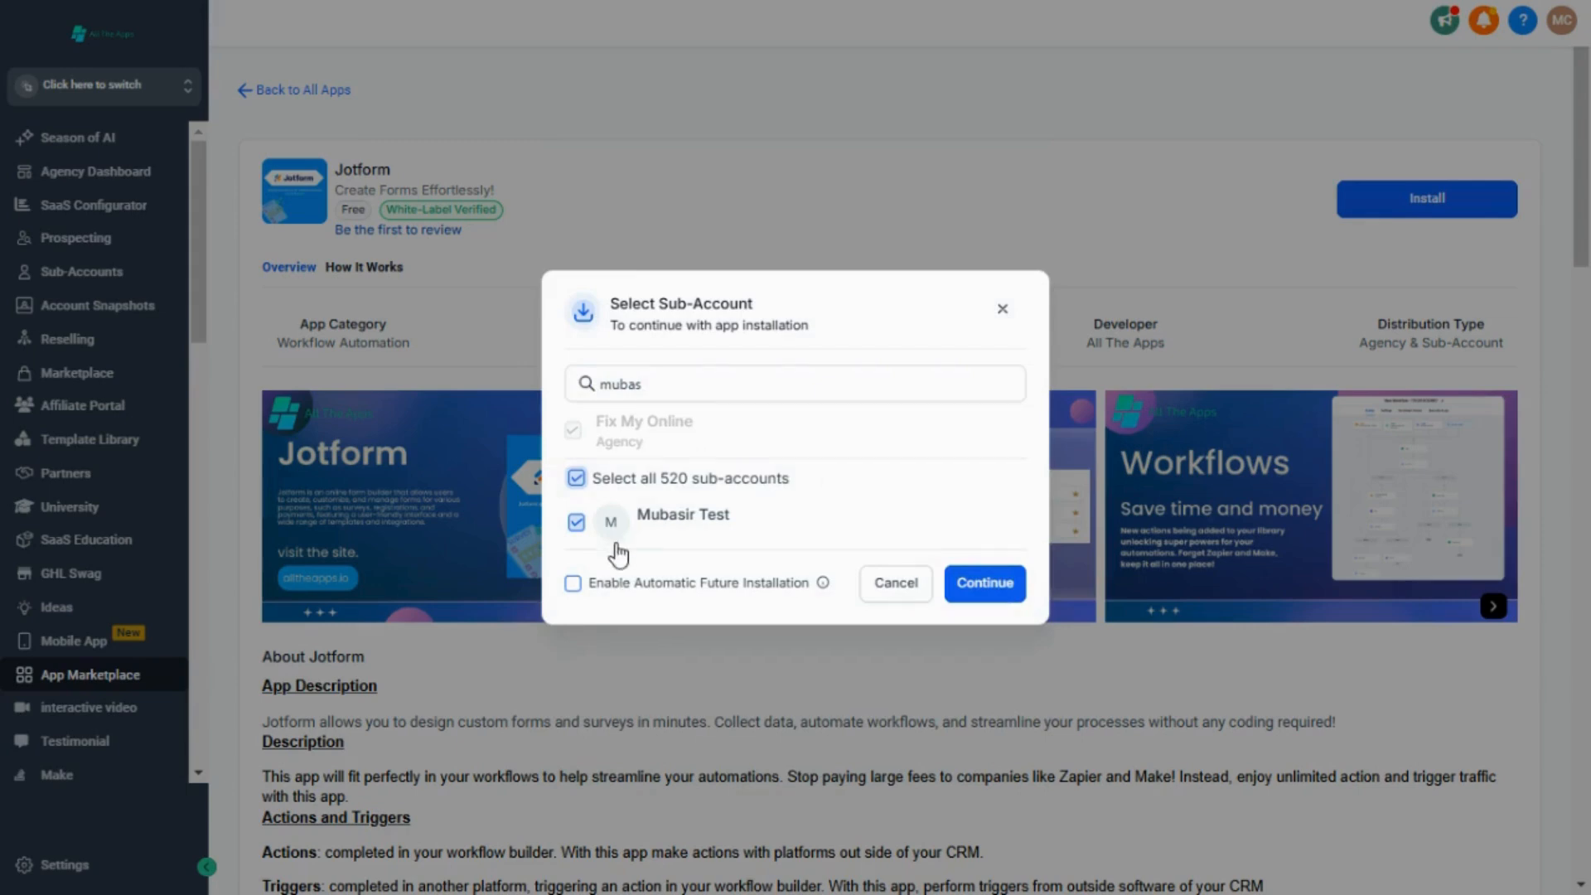
click(577, 481)
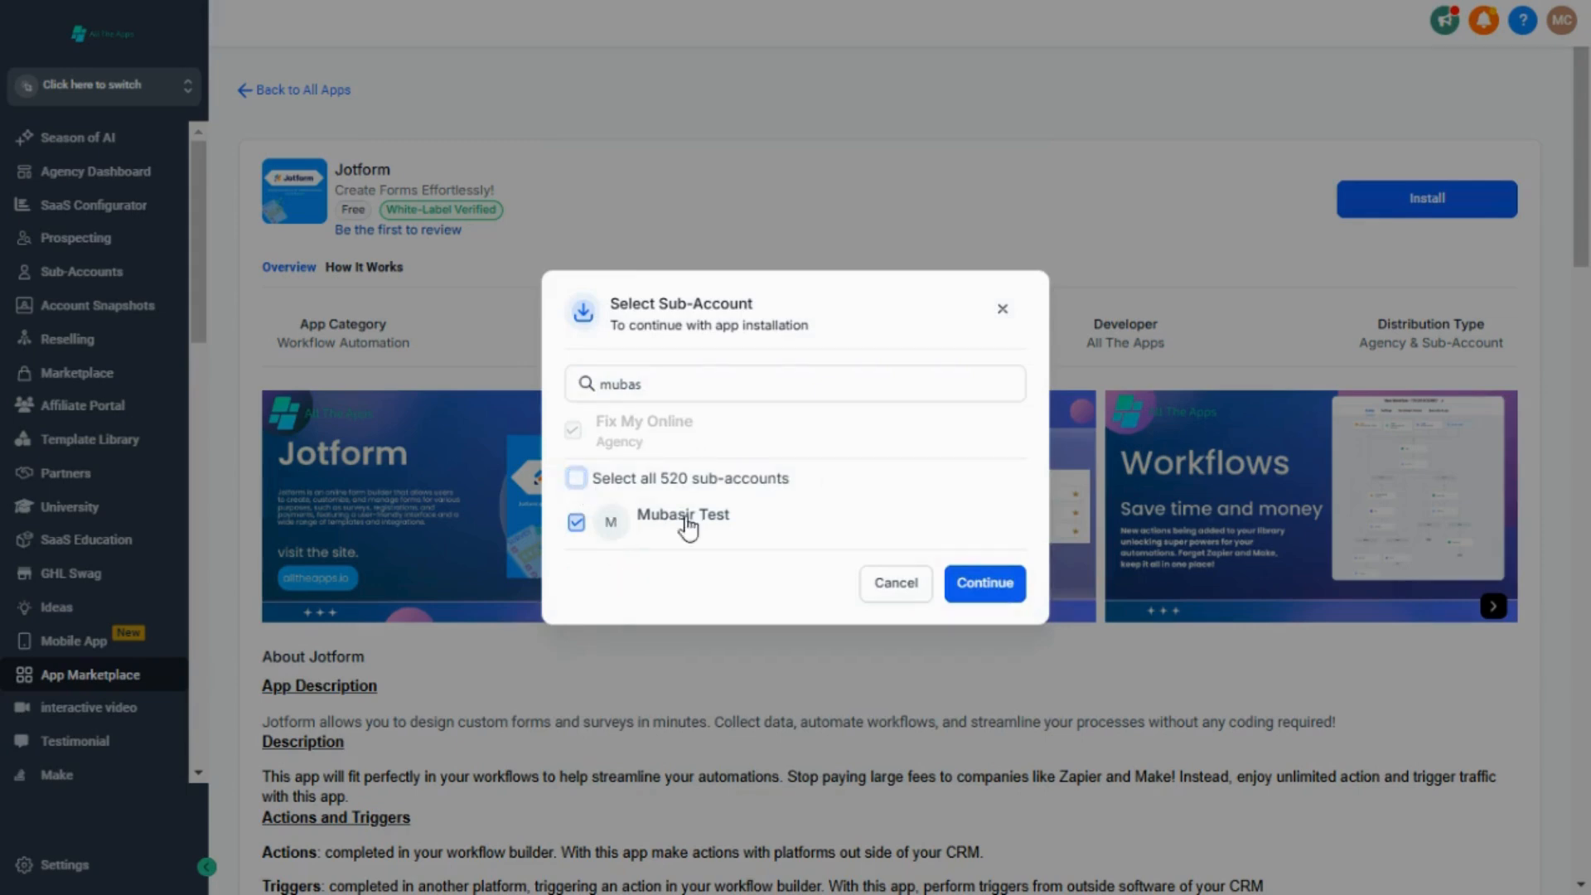
click(1001, 598)
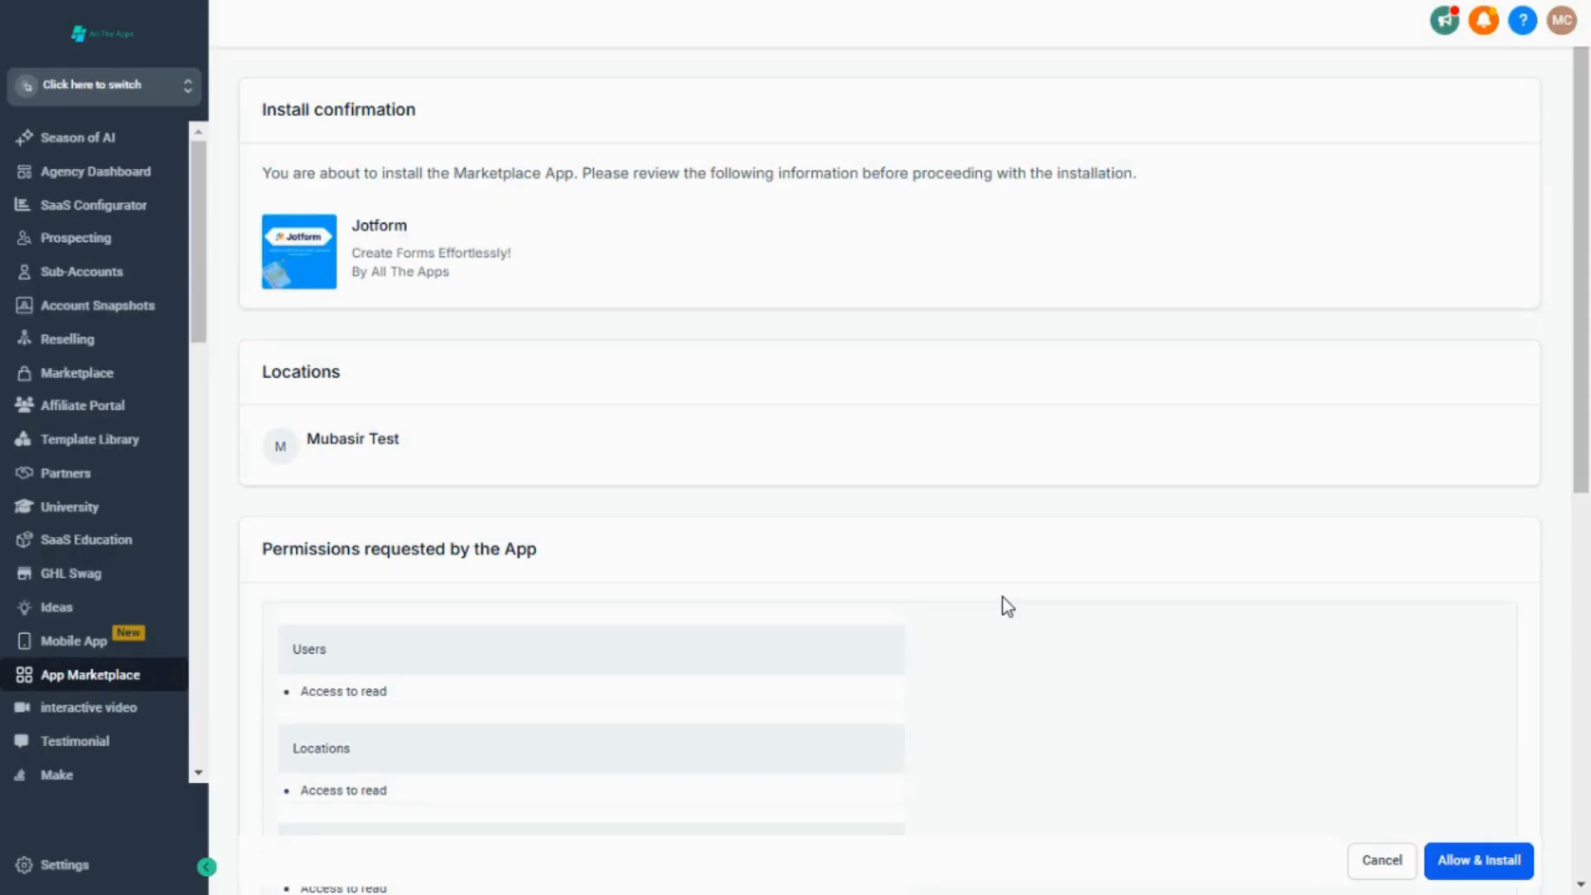
click(1460, 862)
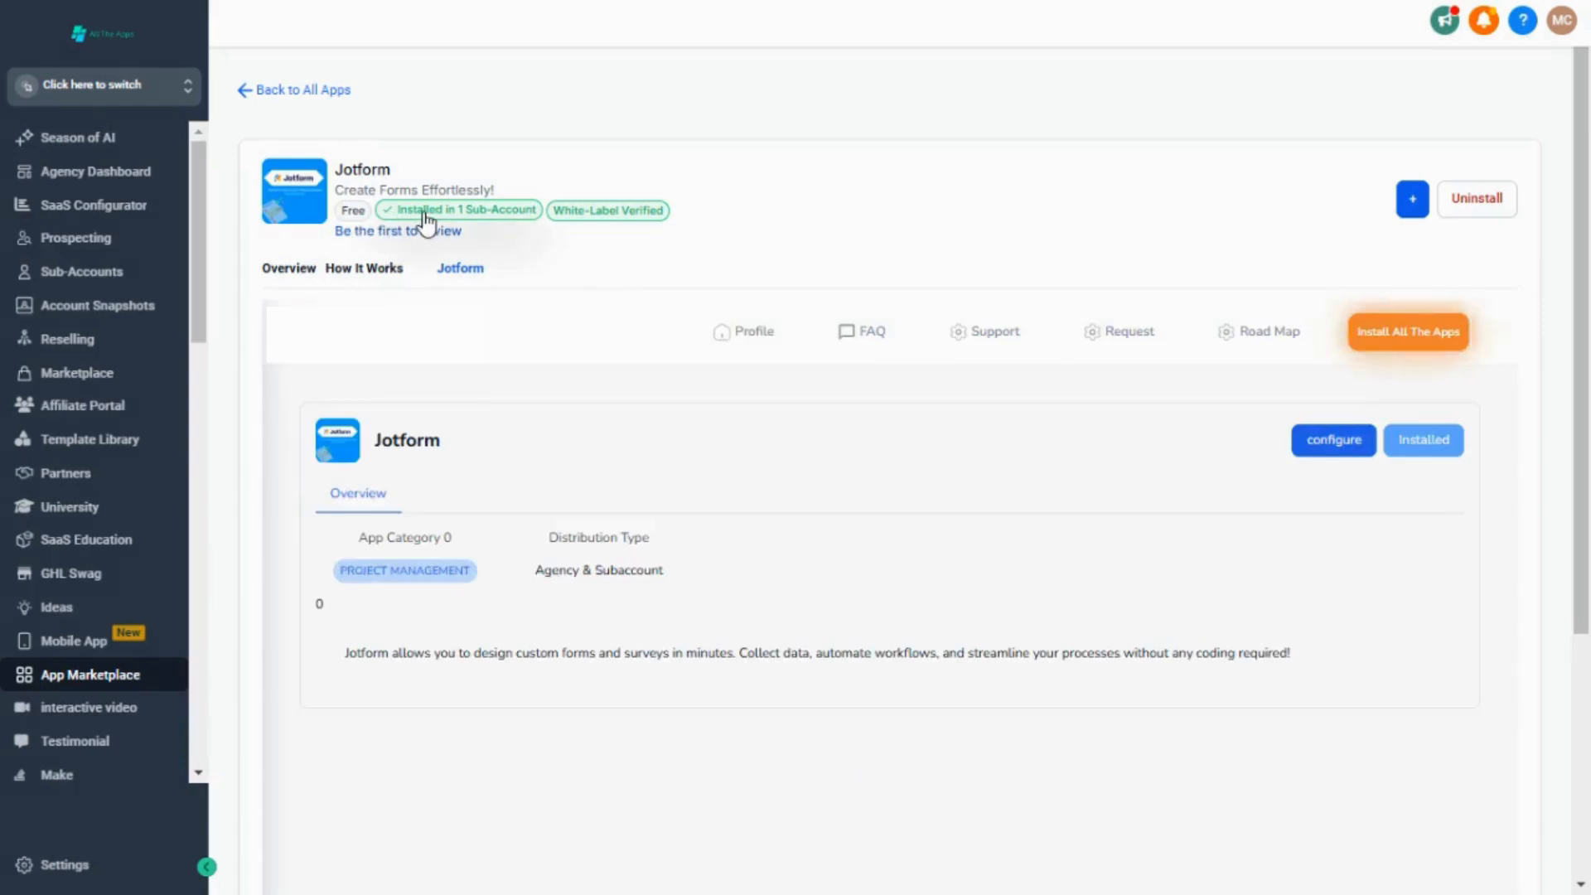
Step: Switch from the agency view to the test sub-account by searching for its name
click(110, 92)
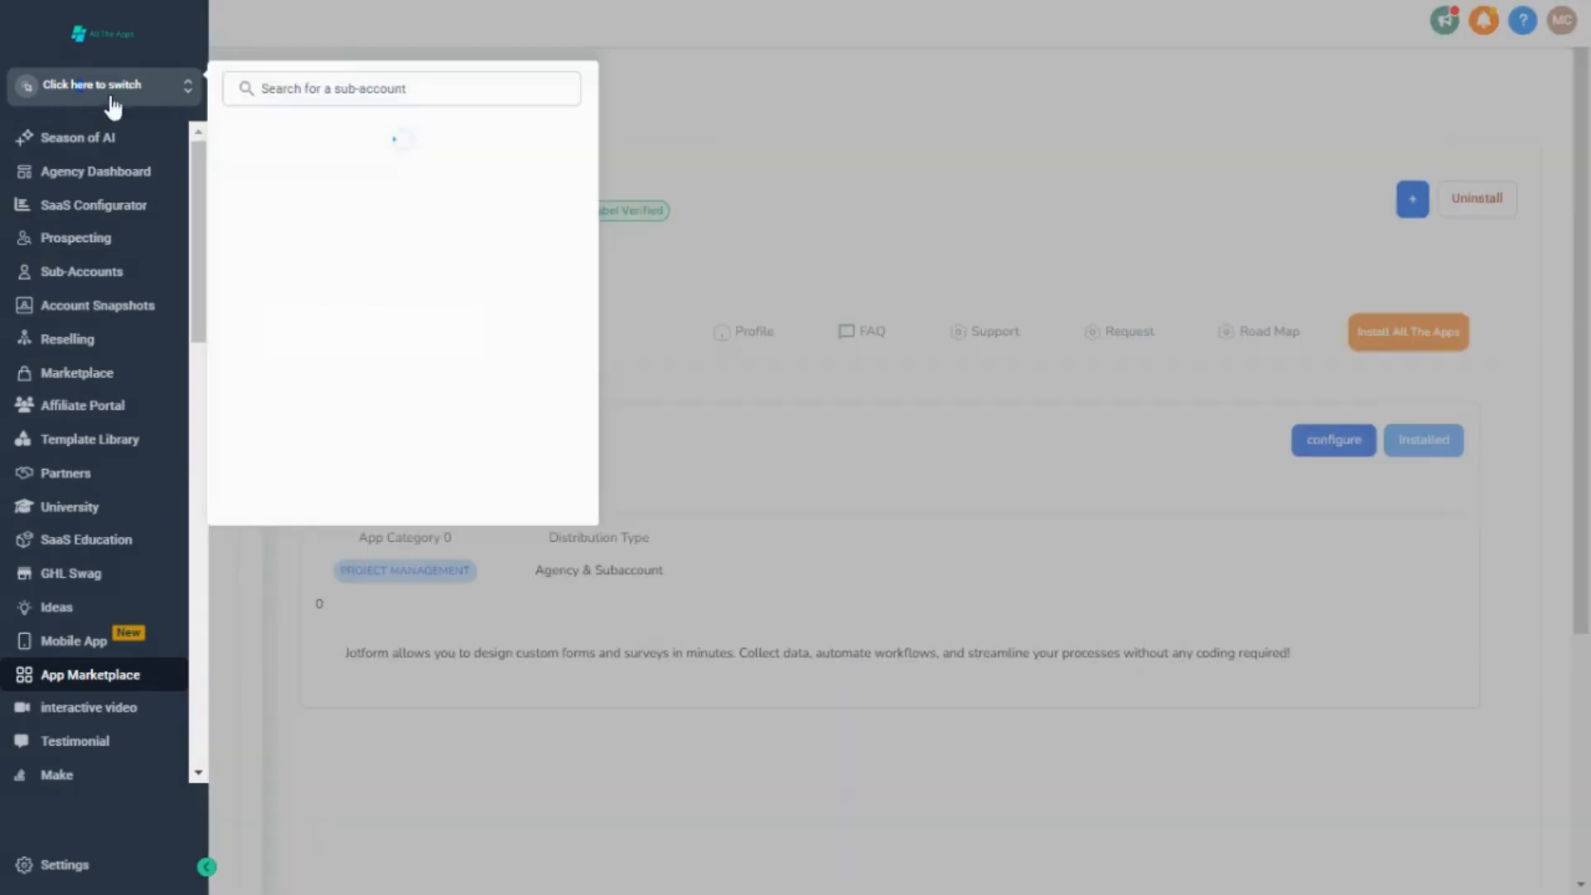
click(303, 99)
text(m)
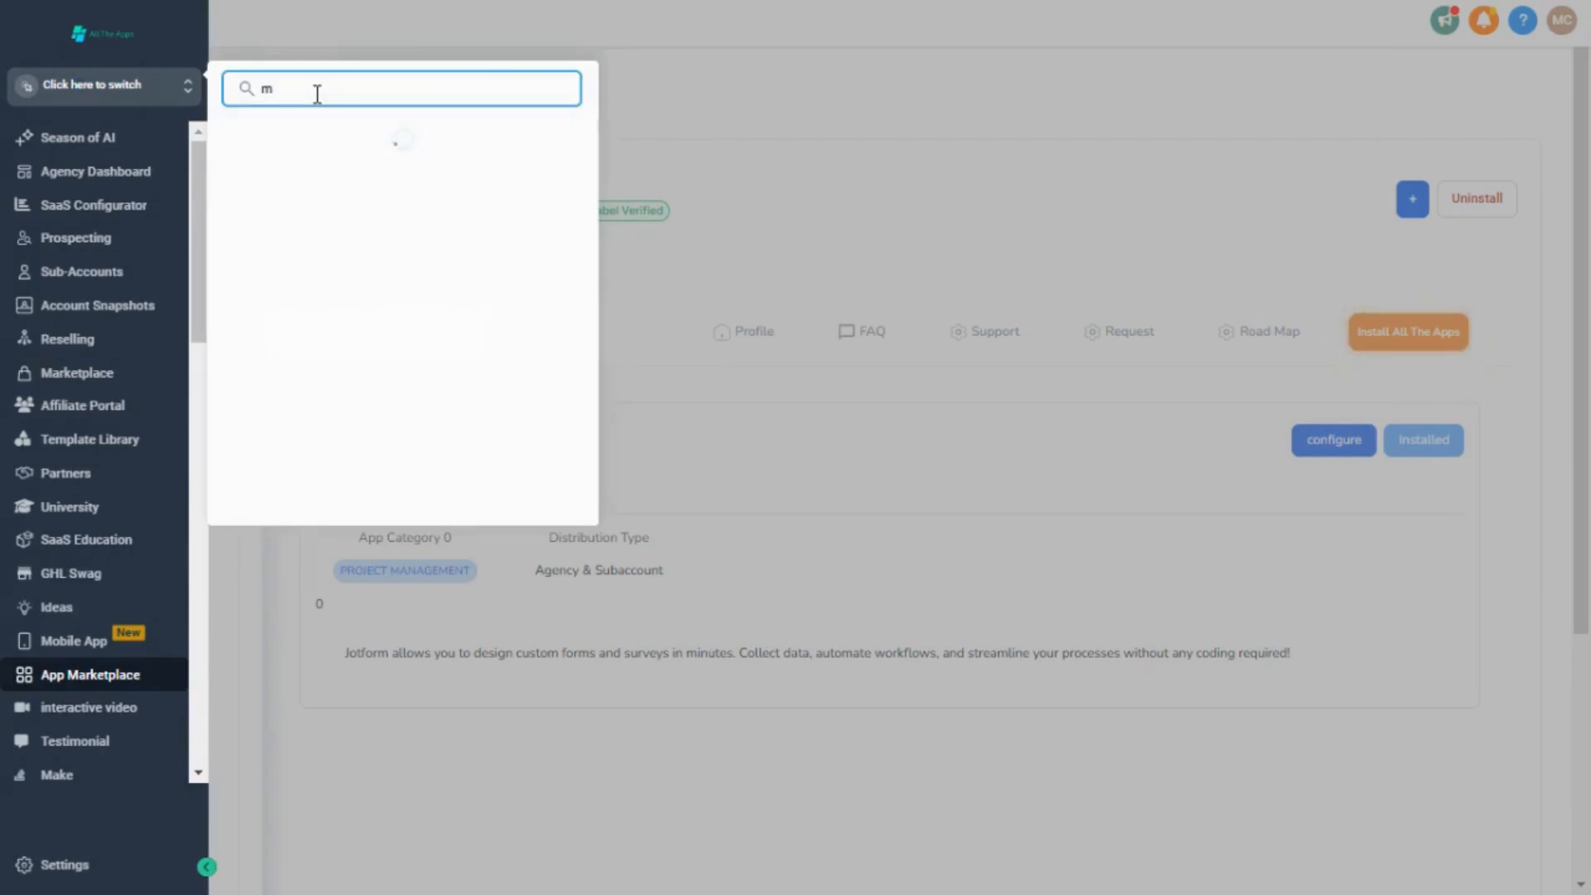
text(u)
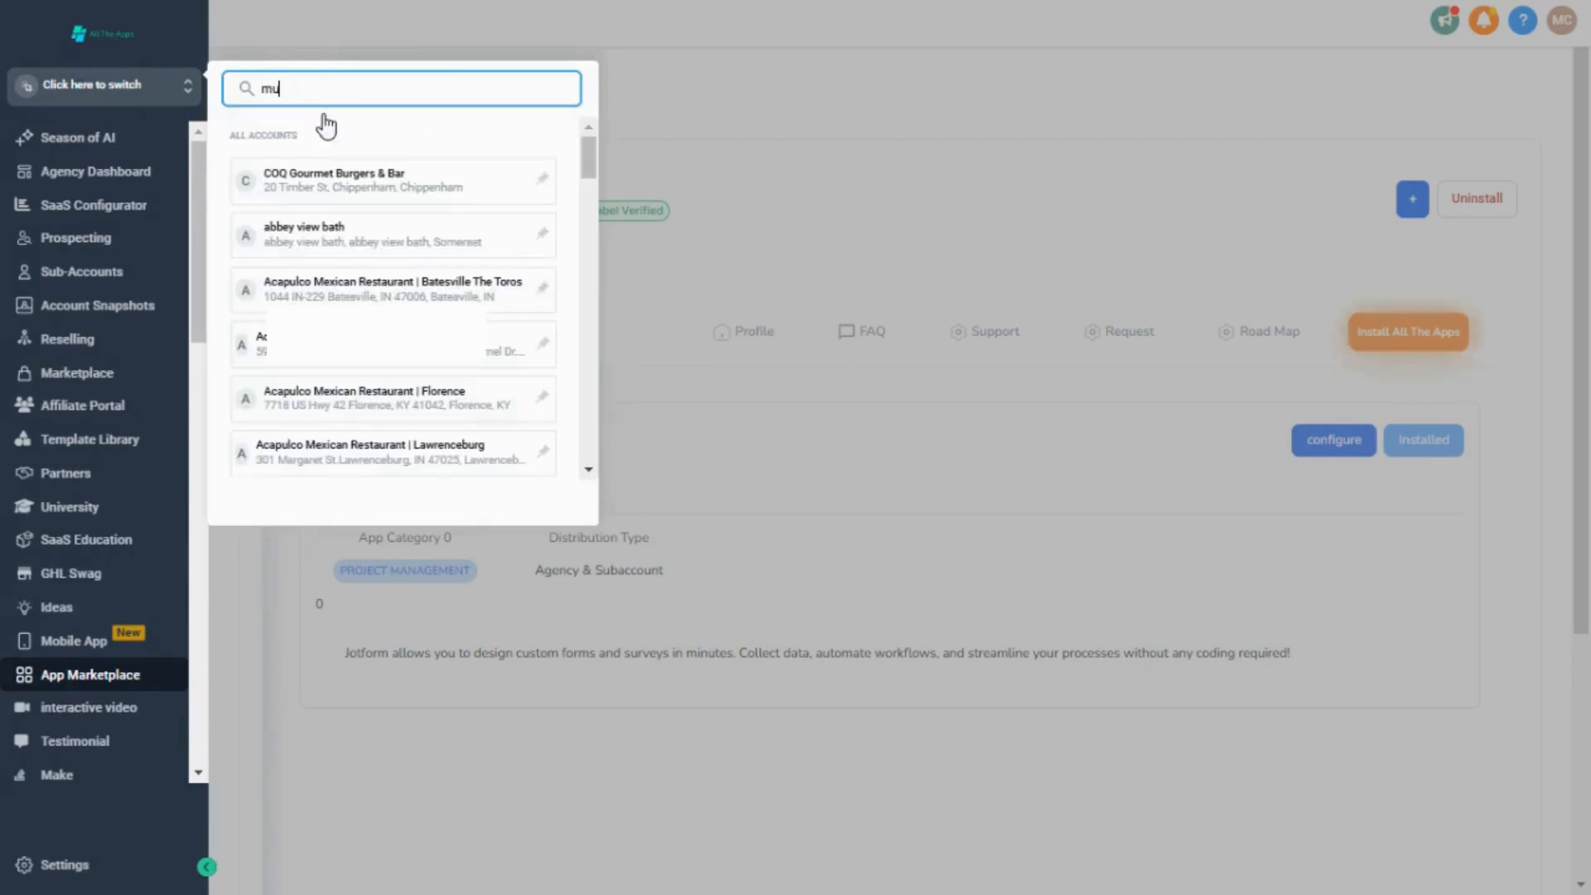
text(bas)
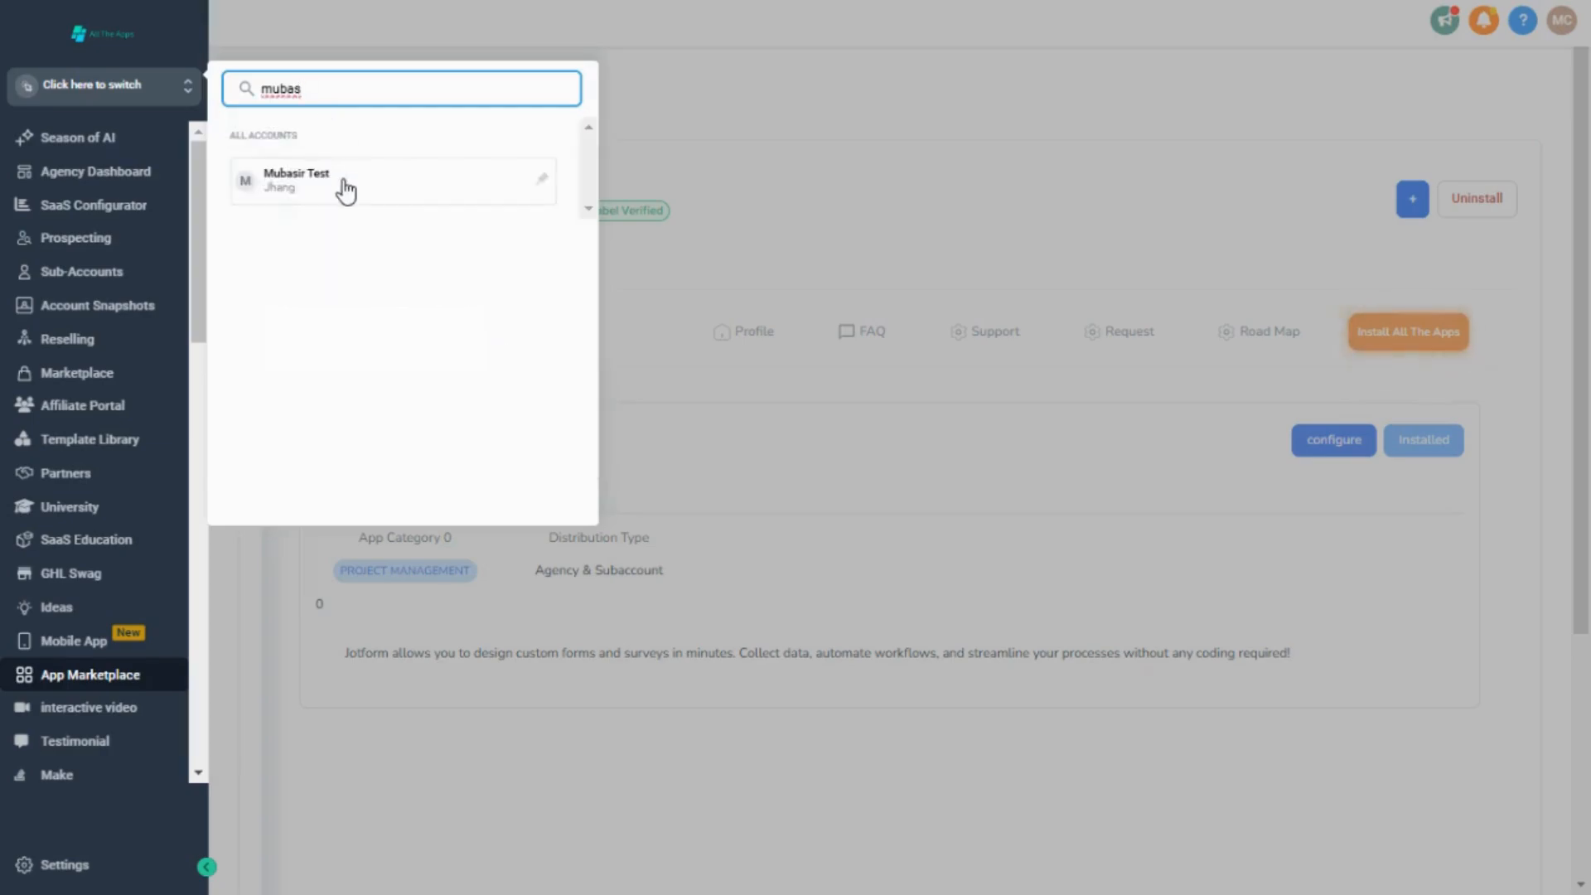
click(344, 184)
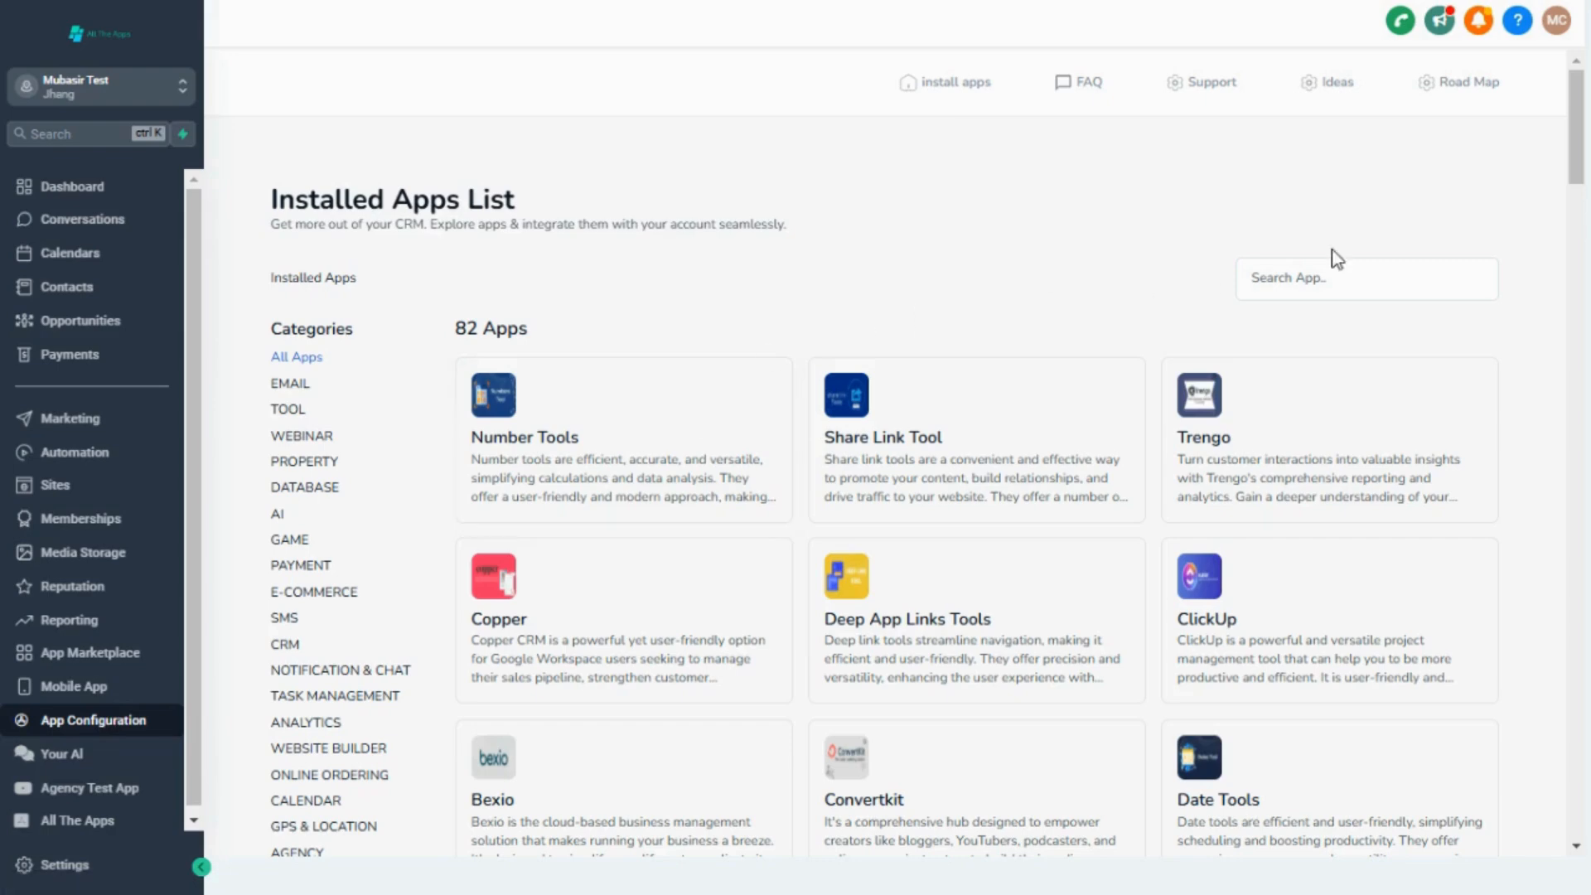
Step: Find Jotform in the sub-account's installed apps list and open its configuration
click(1333, 277)
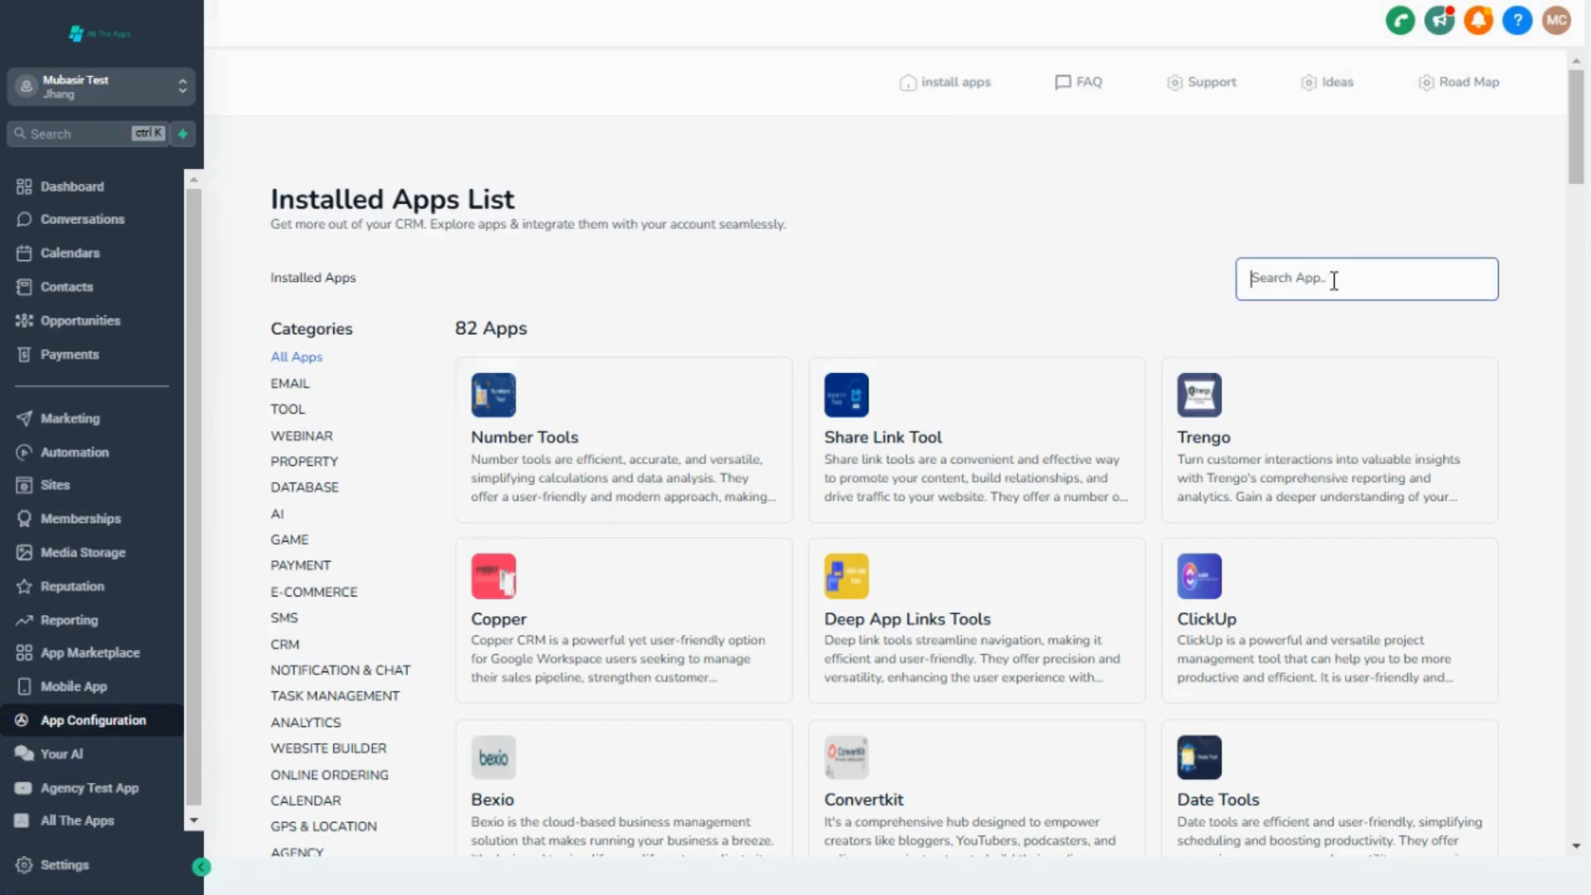
text(jotfor)
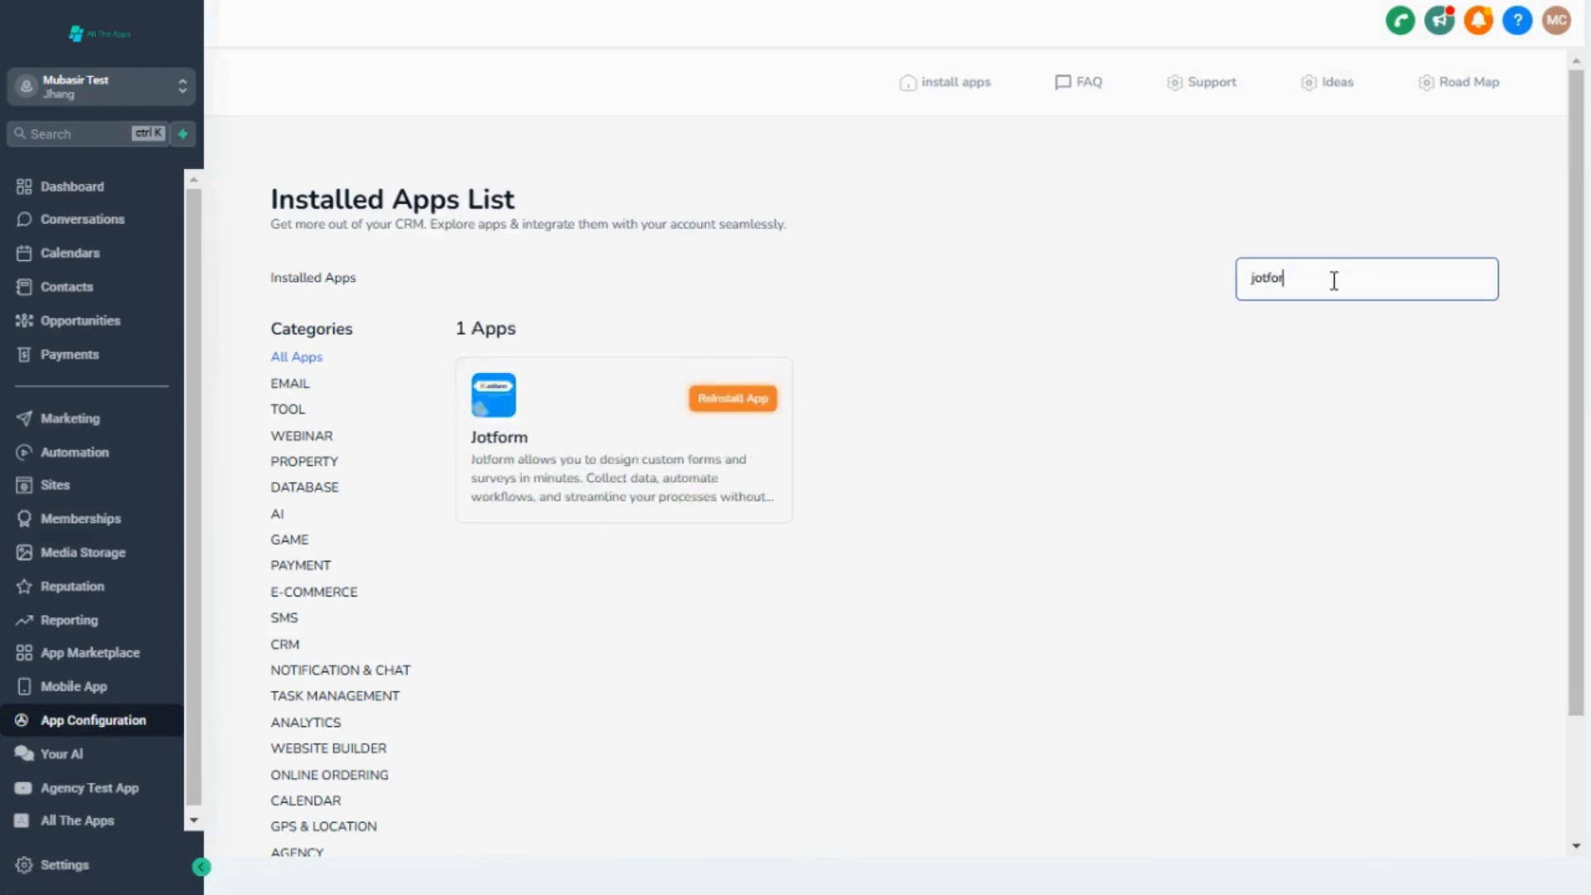
click(706, 409)
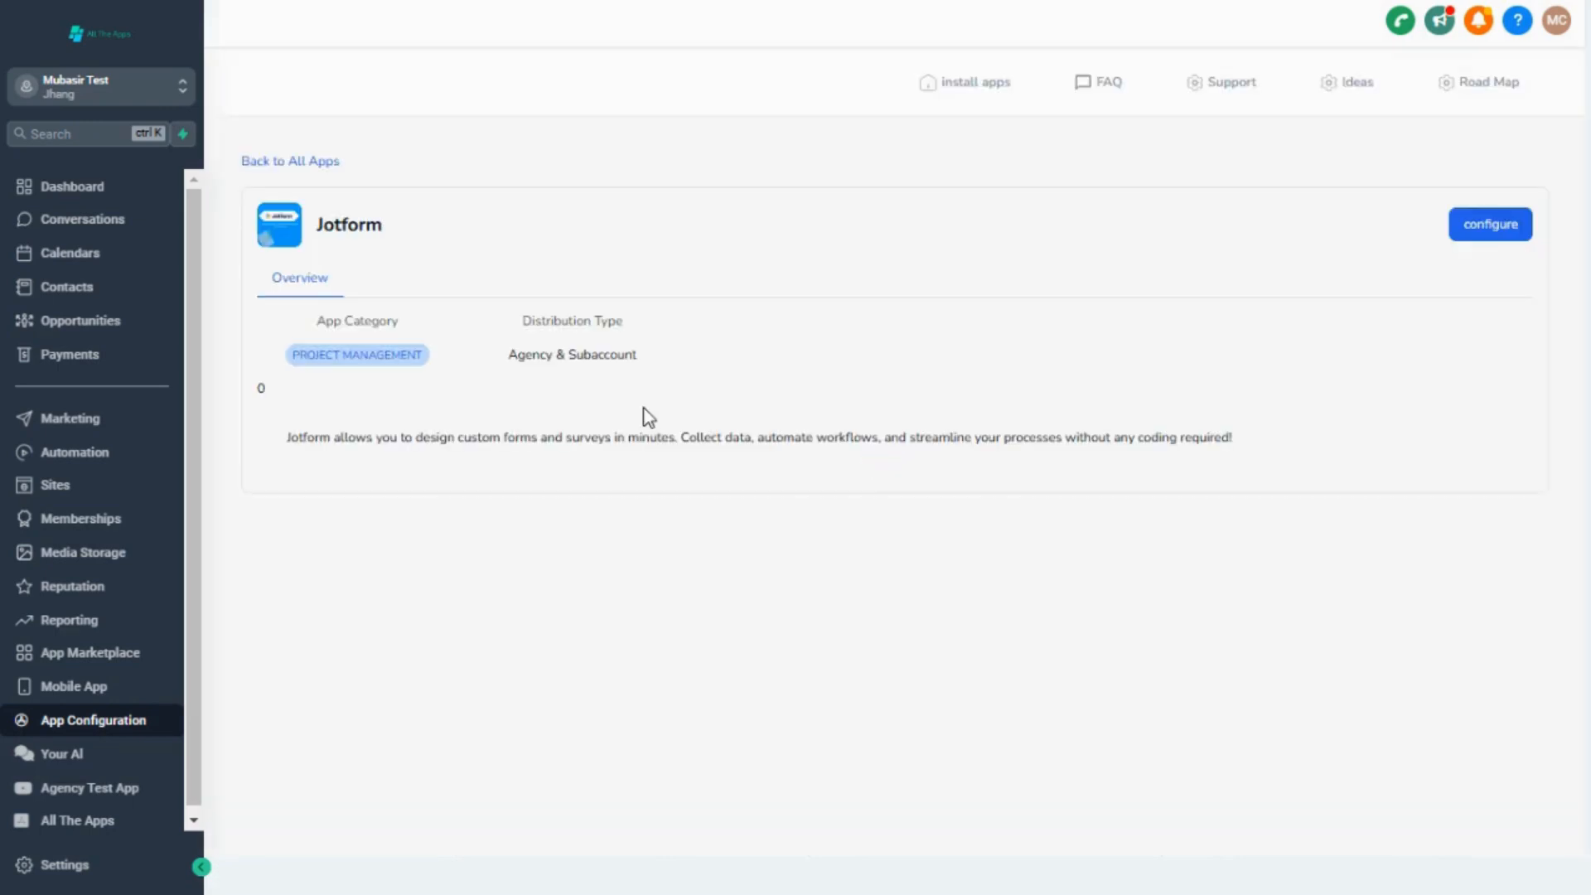
click(1489, 226)
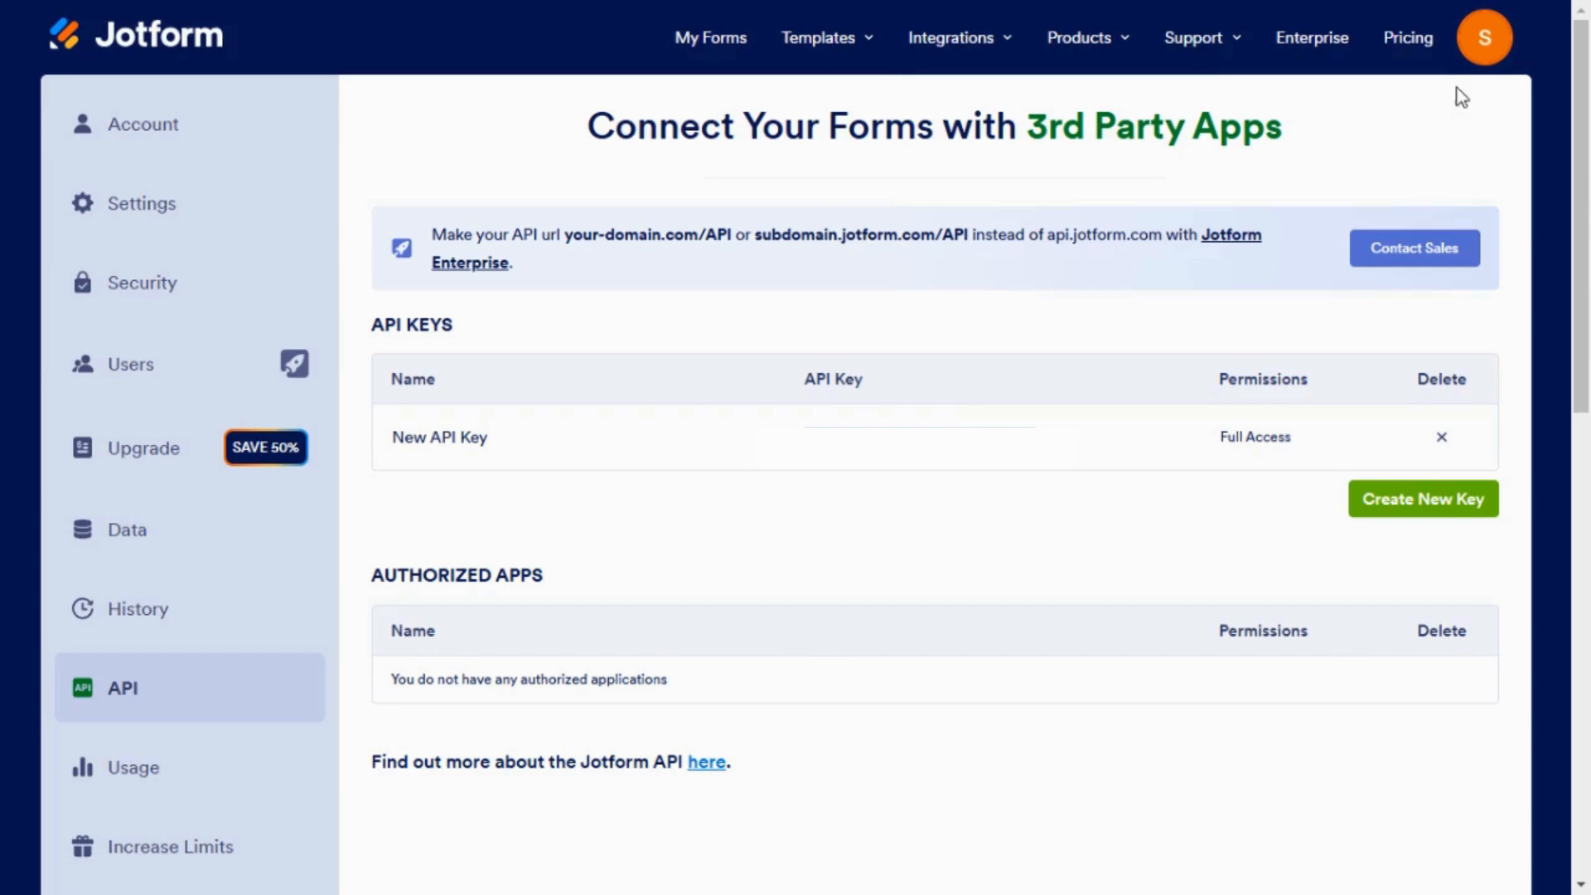
Step: Show the account settings entry on the Jotform website, return to the CRM and submit the Jotform configuration form
click(1483, 37)
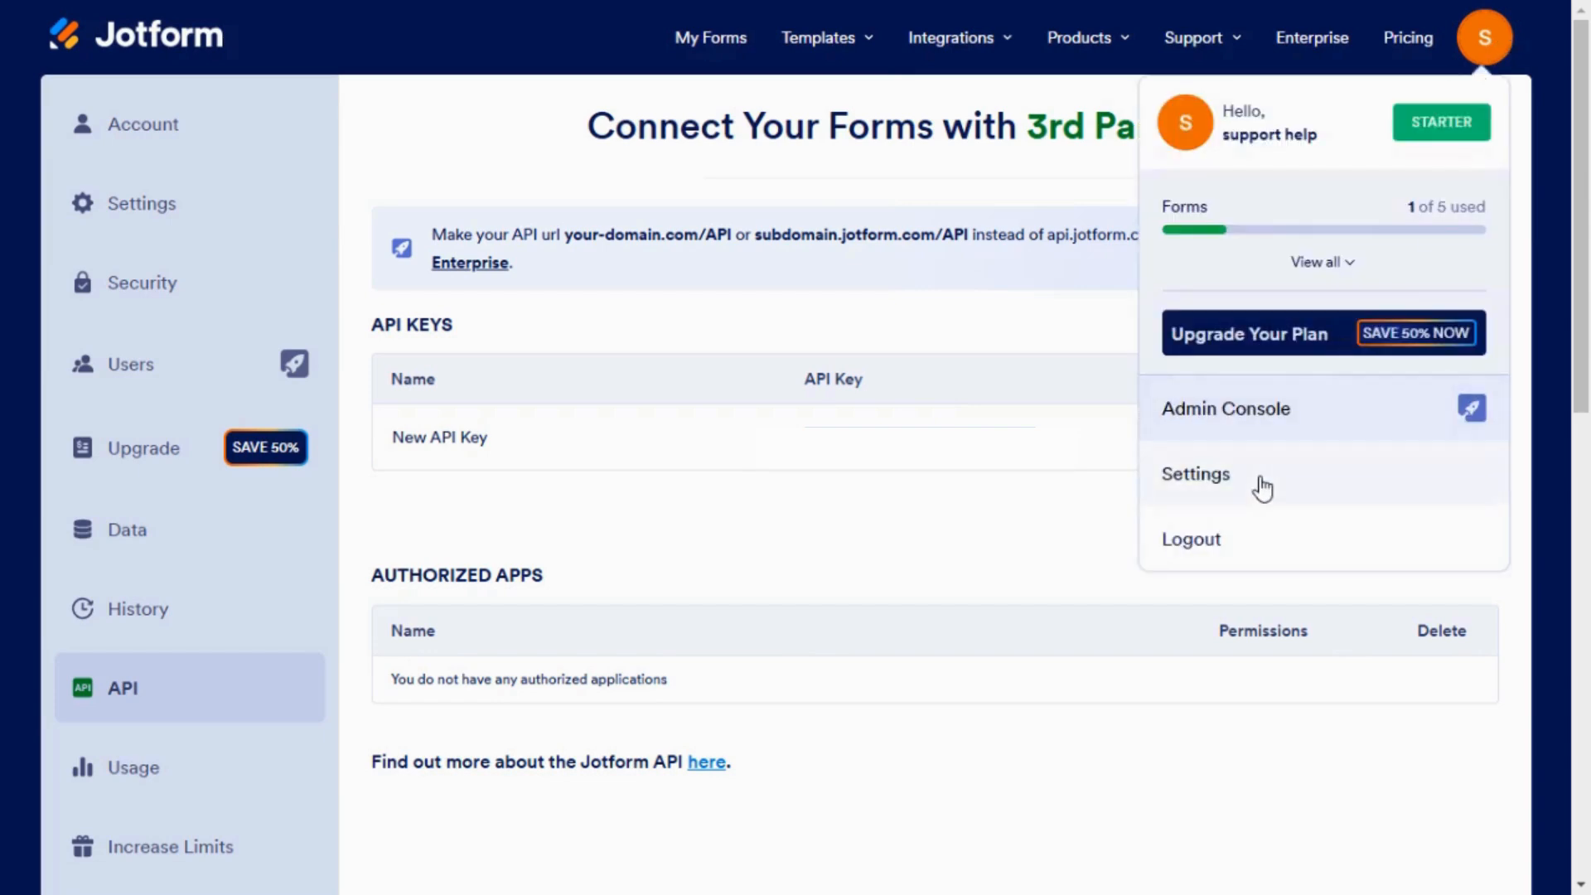
click(440, 96)
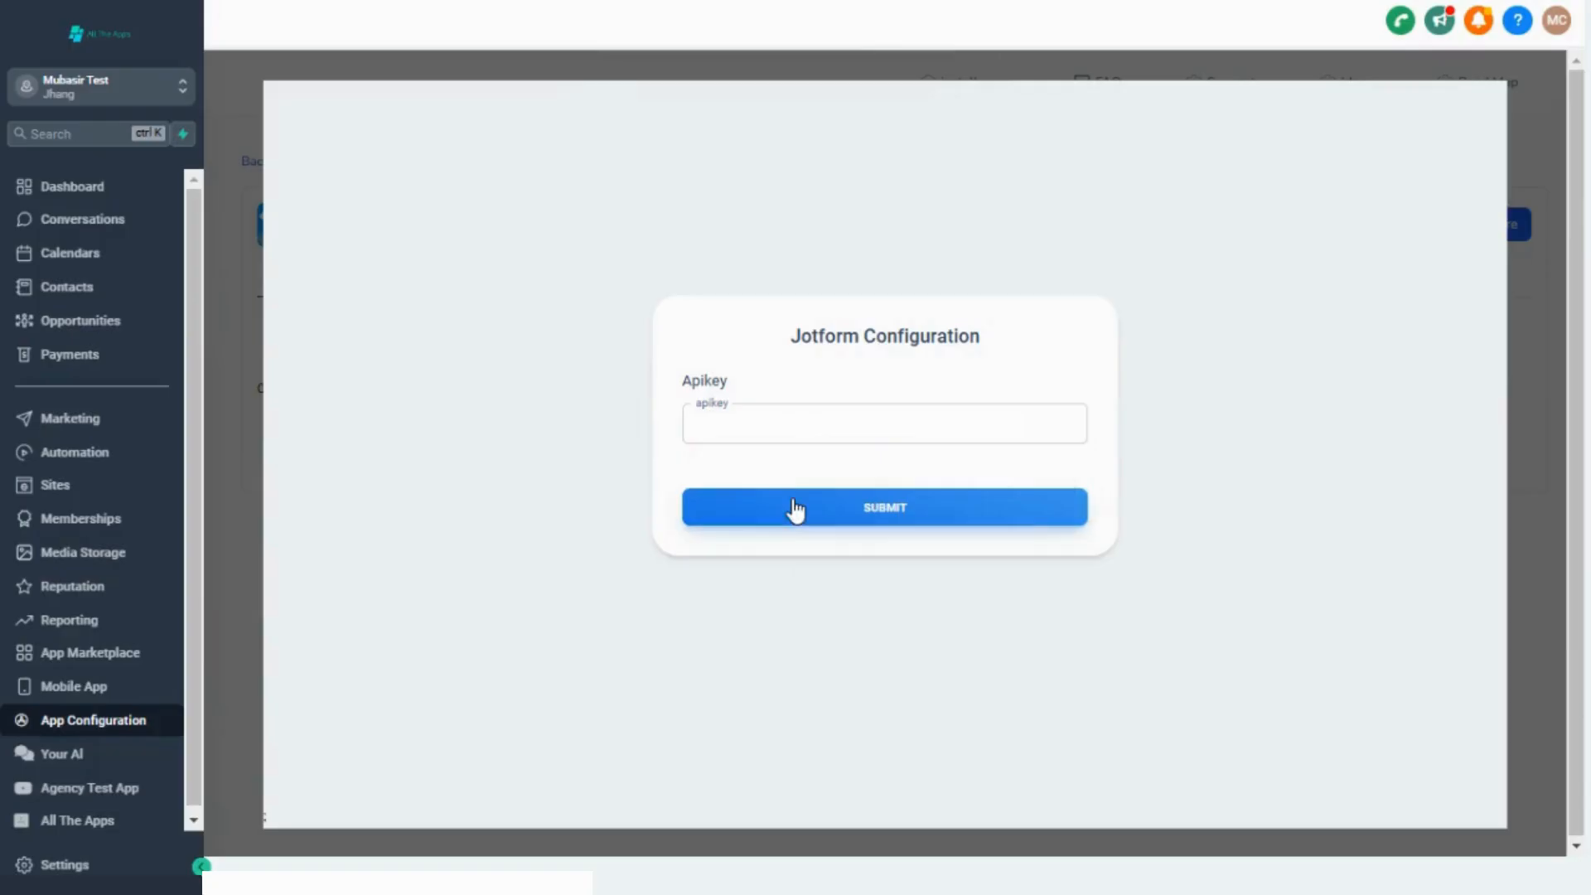
click(793, 507)
Step: Open the Create Form workflow from the Jotform folder in the automation workflows
click(43, 448)
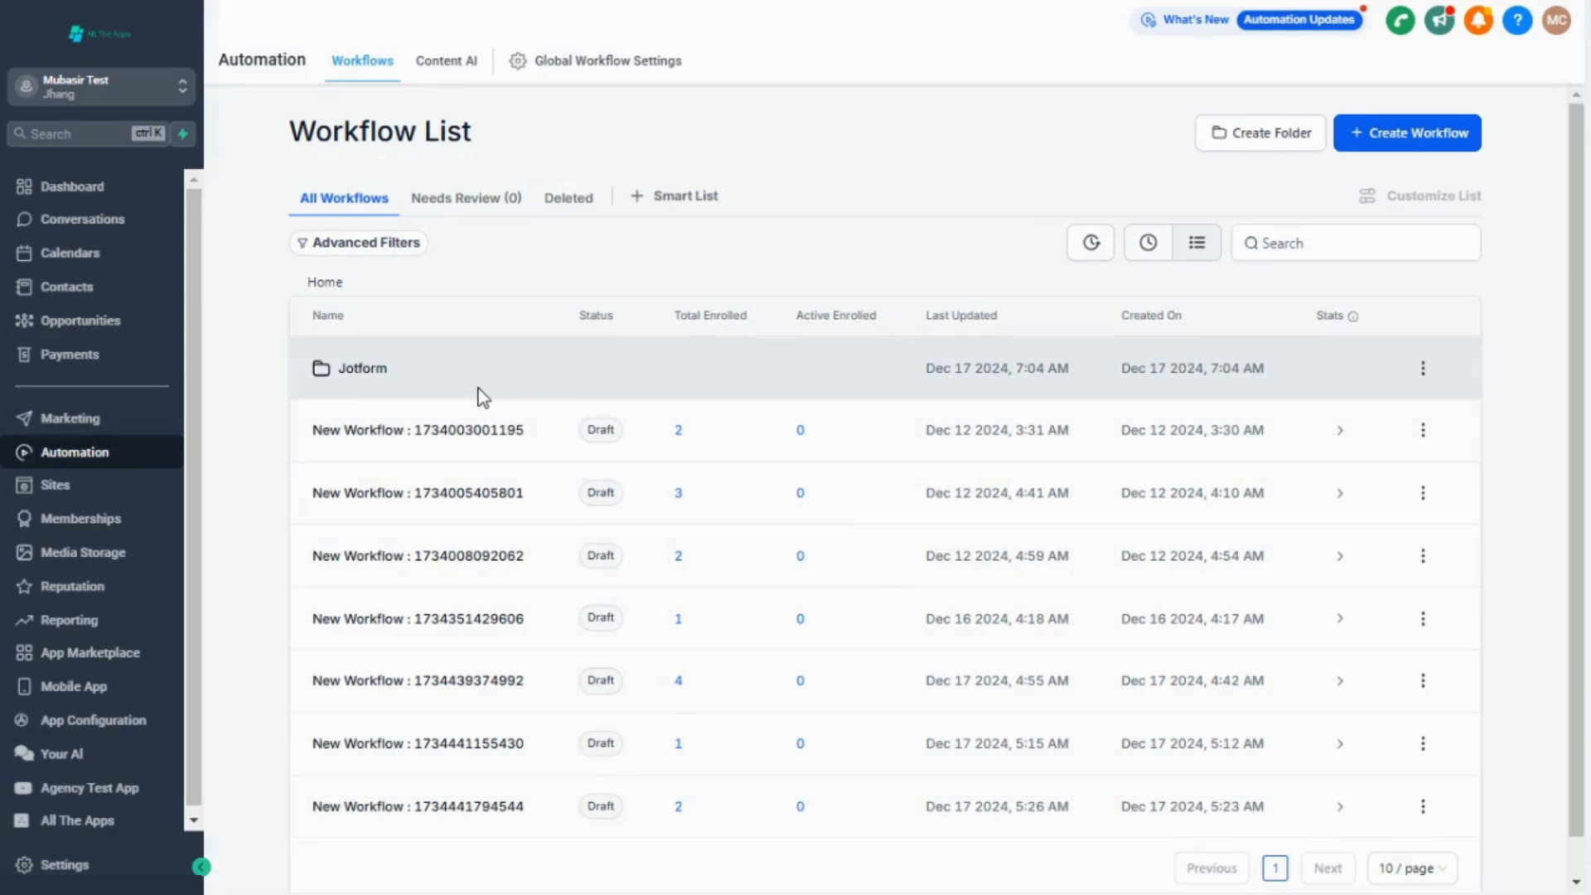
click(362, 373)
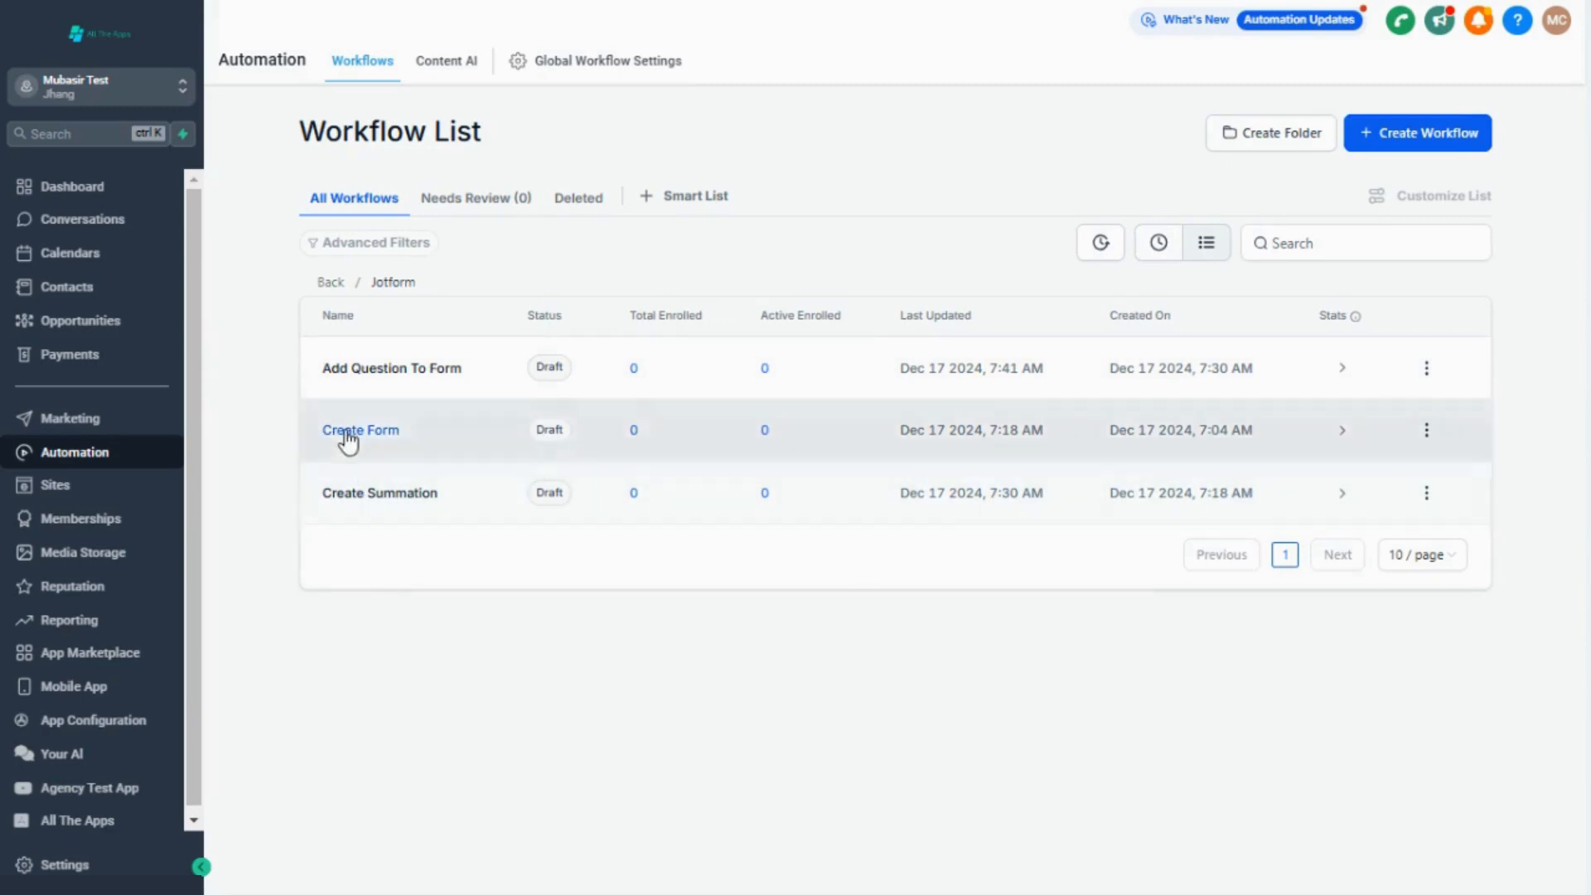
click(347, 432)
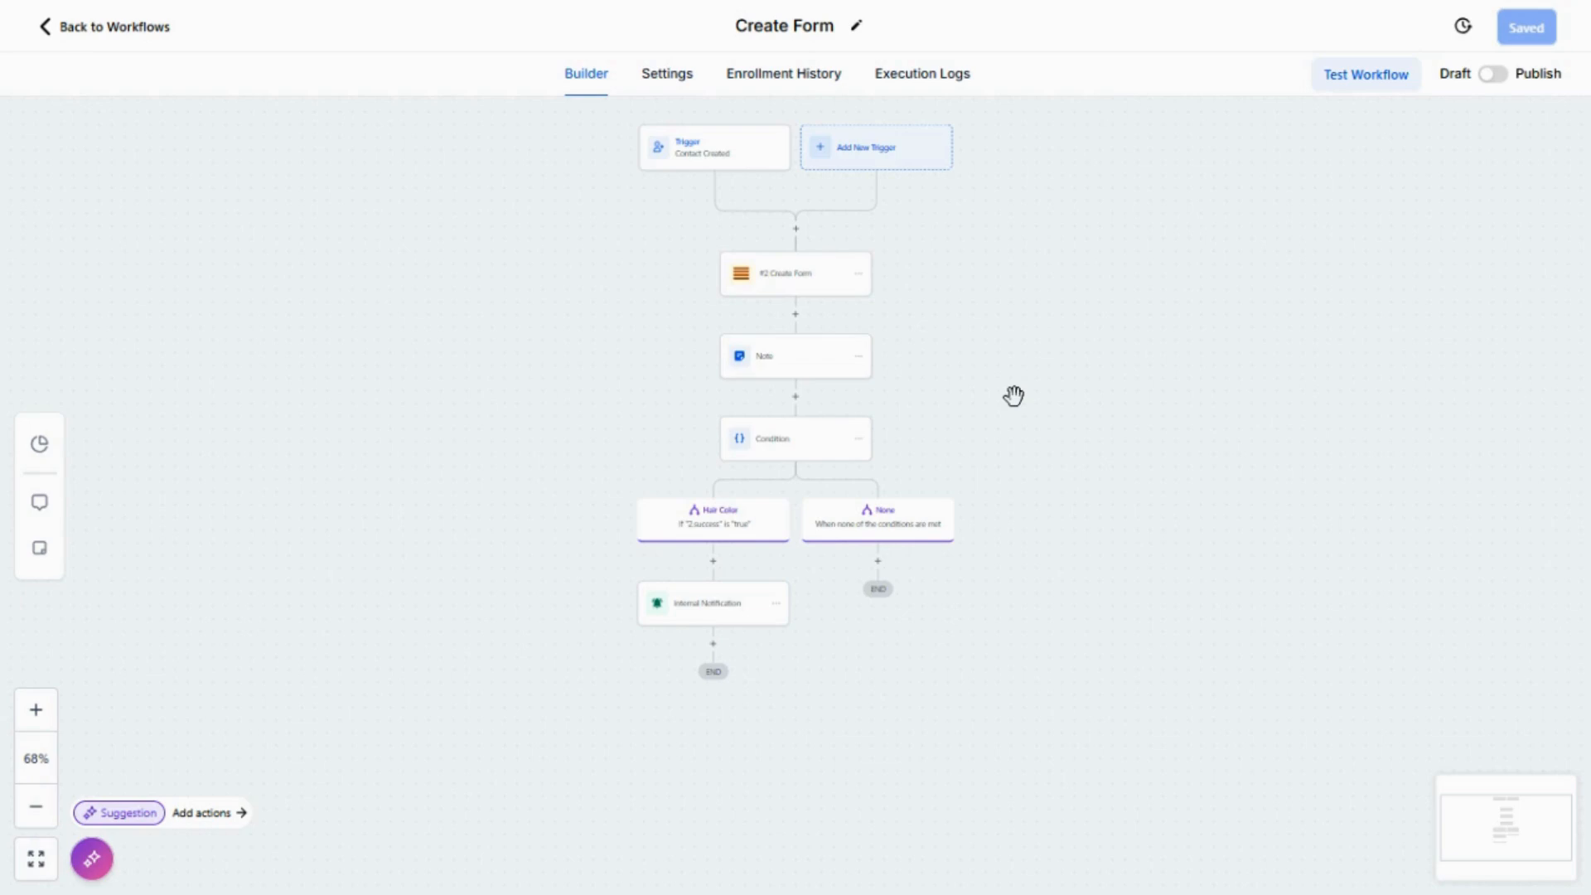
Step: Examine the Create Form action's question settings, from the question type down to the required and read-only fields
click(796, 295)
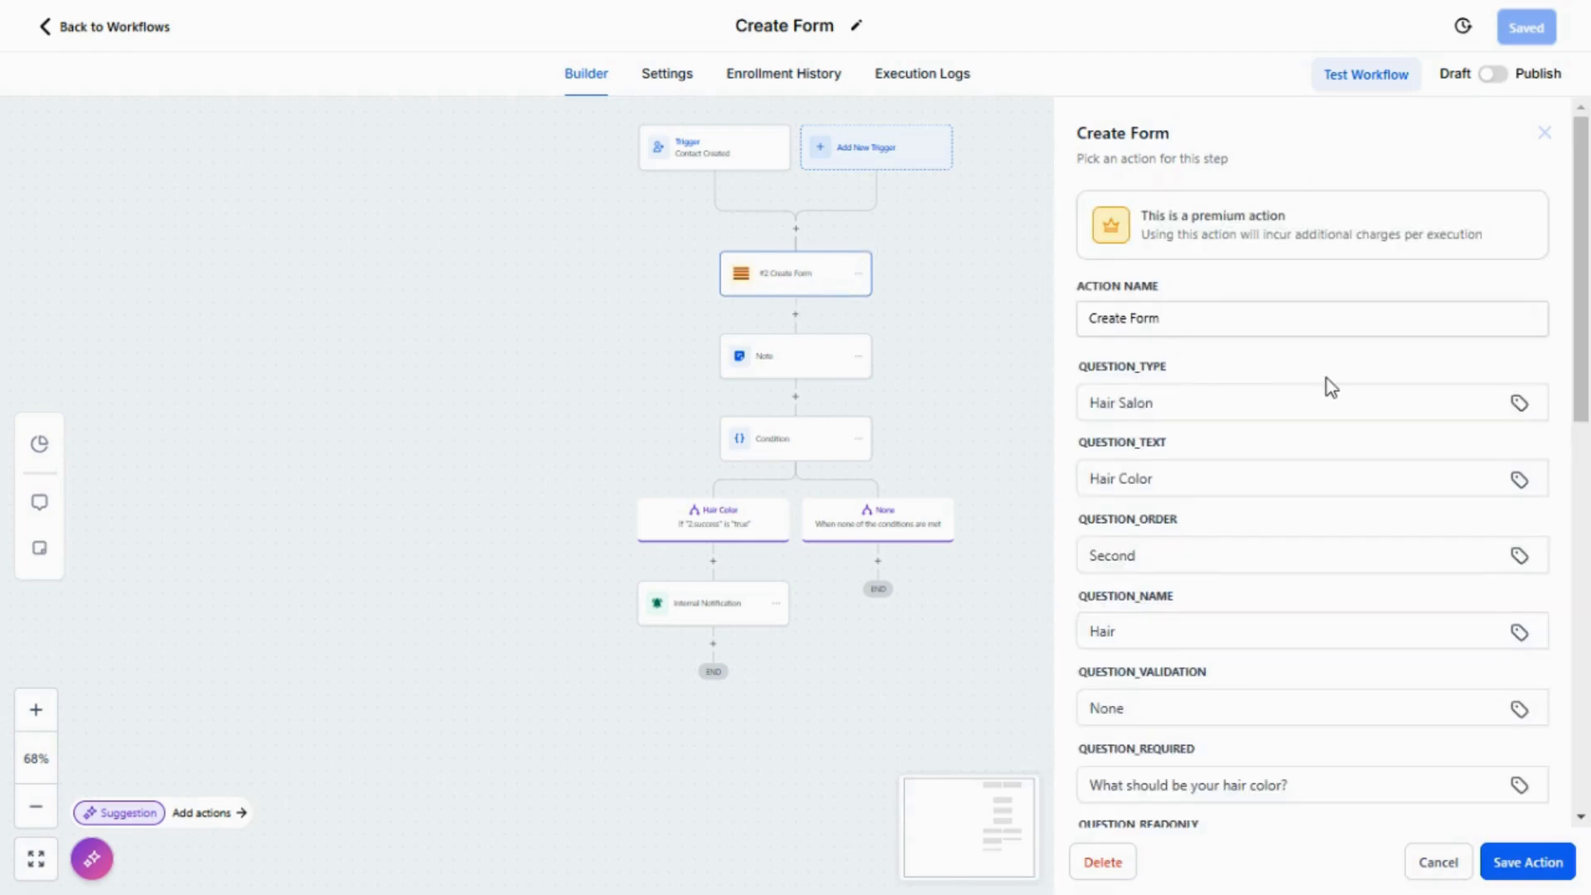
click(1168, 402)
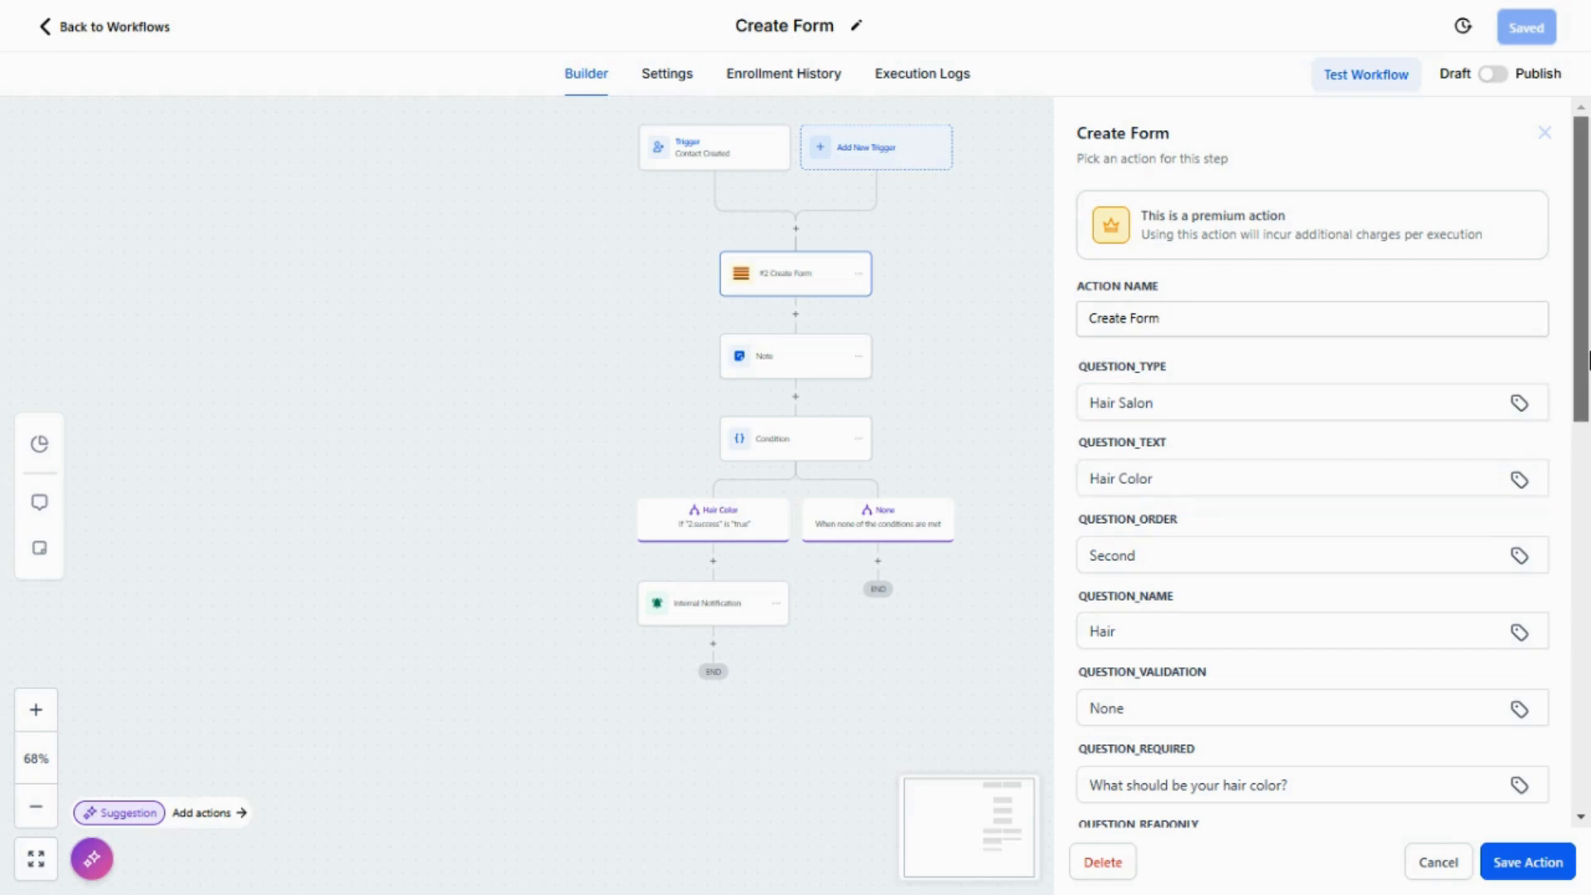
drag(1589, 363, 1588, 534)
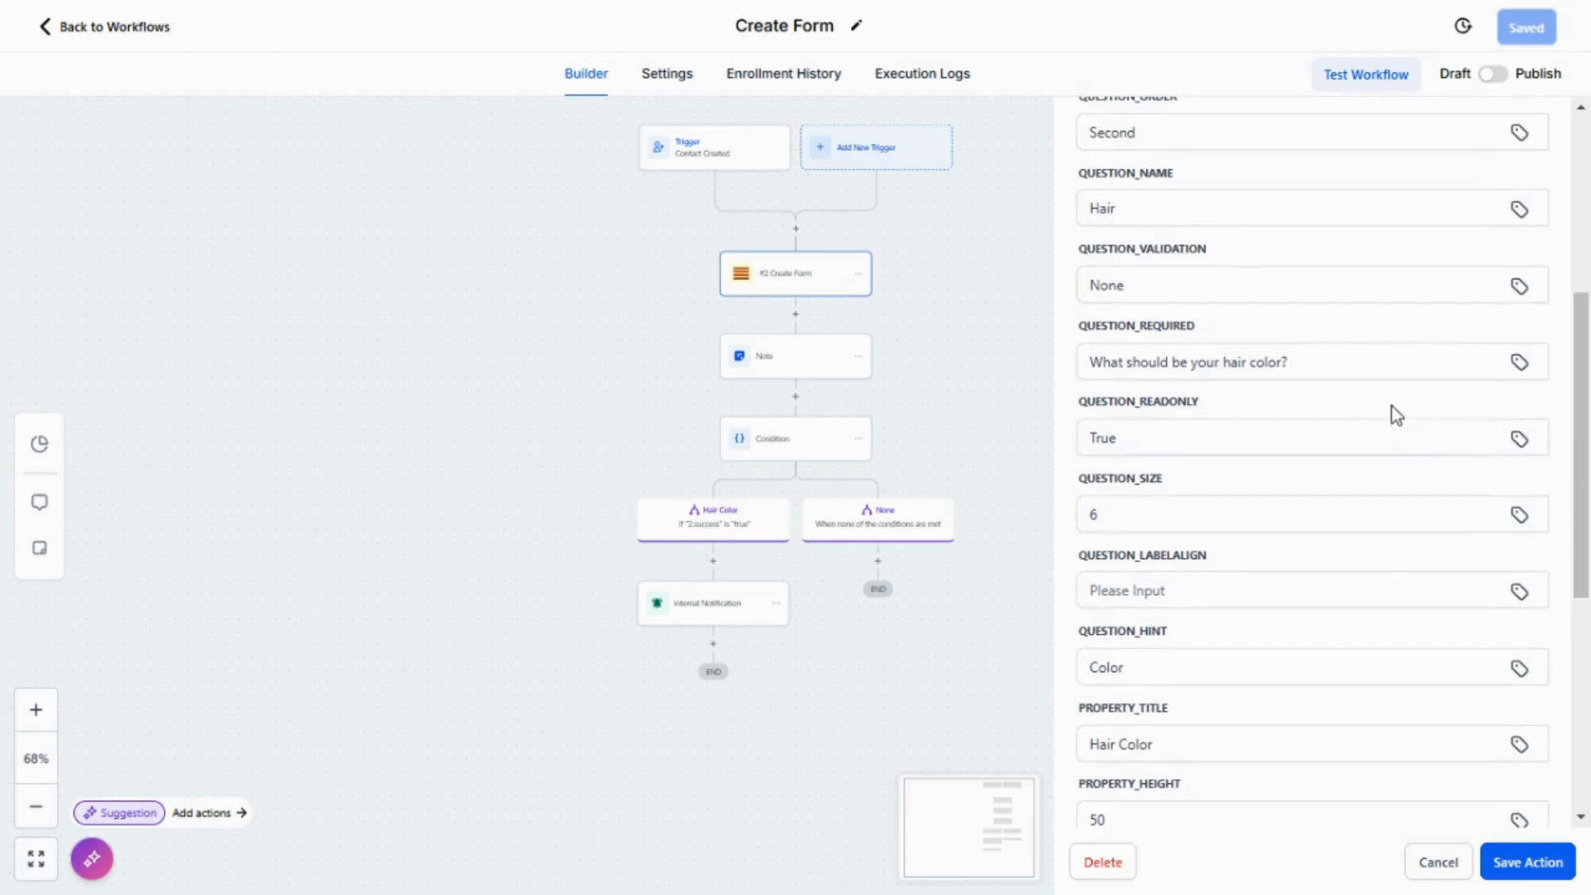
click(1325, 367)
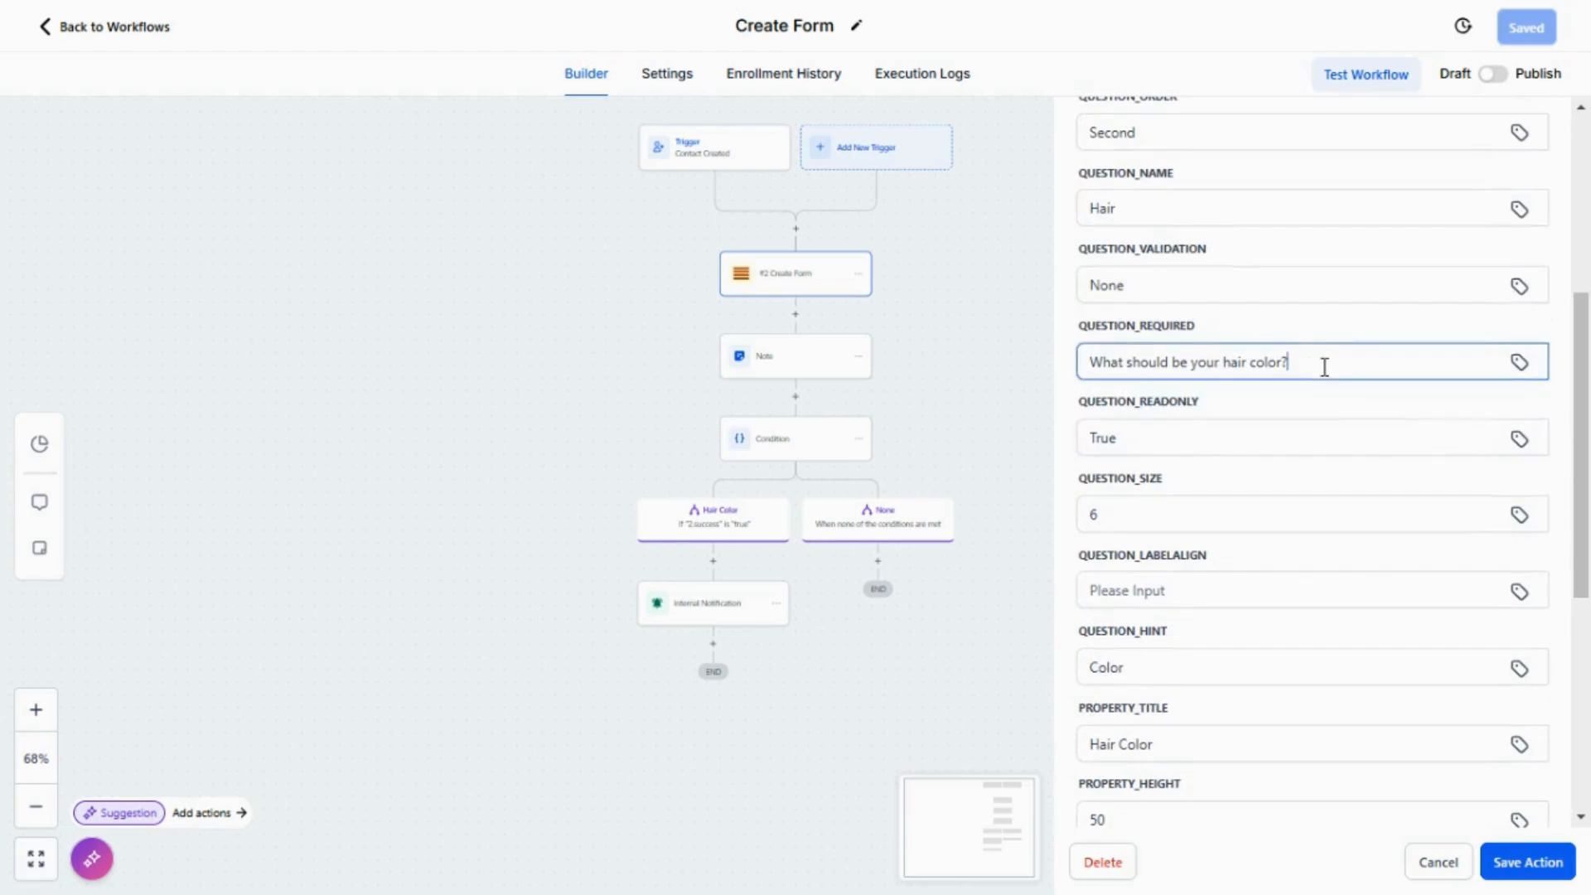
click(1233, 427)
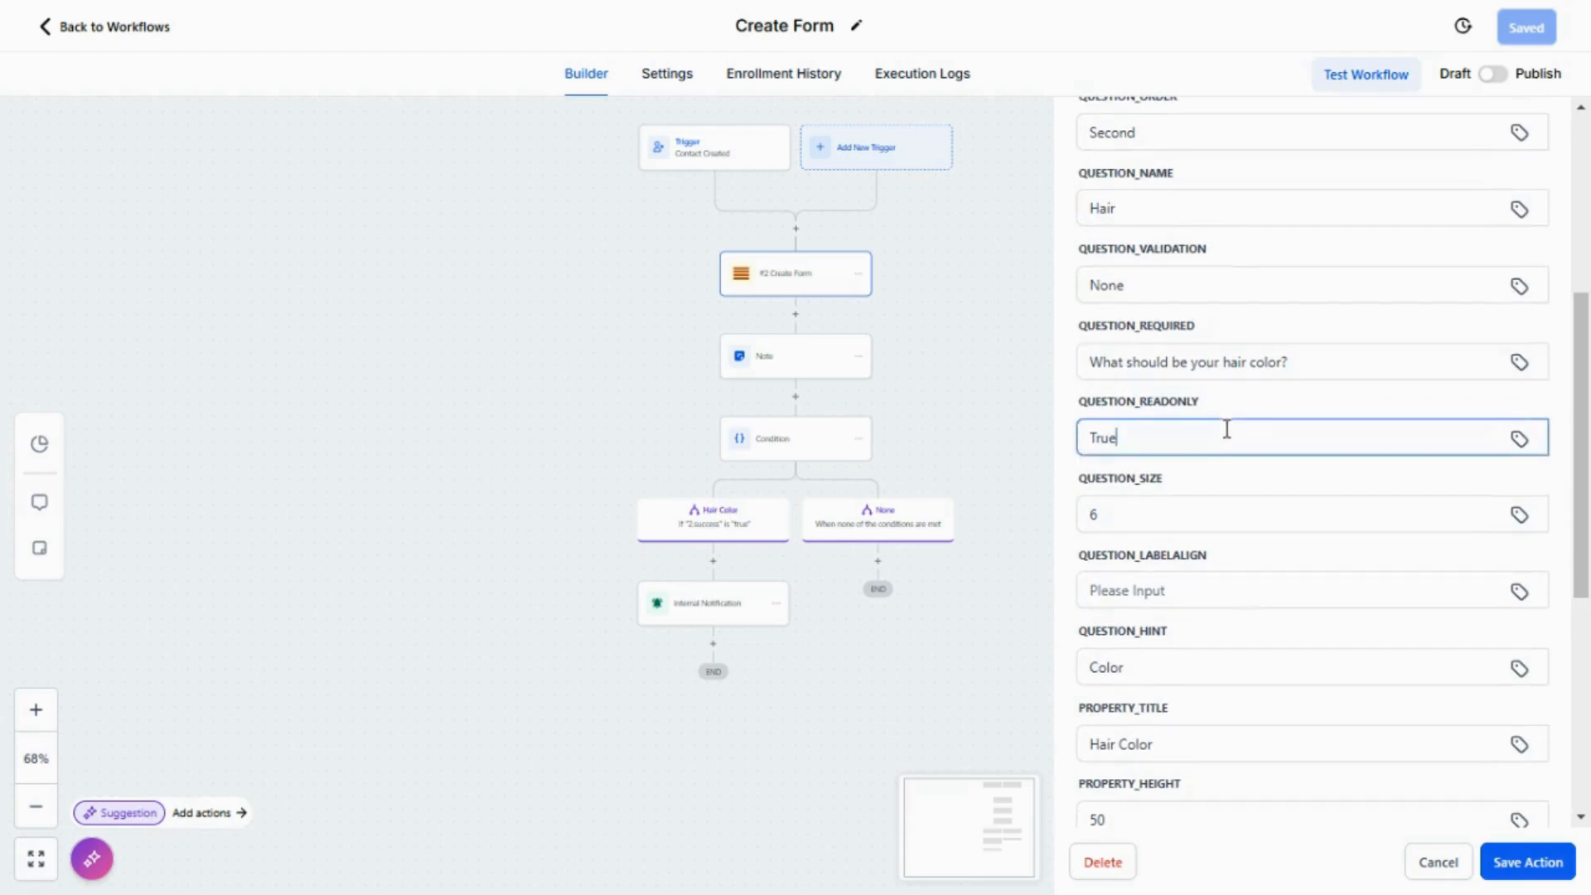
Step: Review the Create Form action's property and email fields, including sender, recipient and subject, and save the action
drag(1584, 396, 1589, 589)
click(1268, 399)
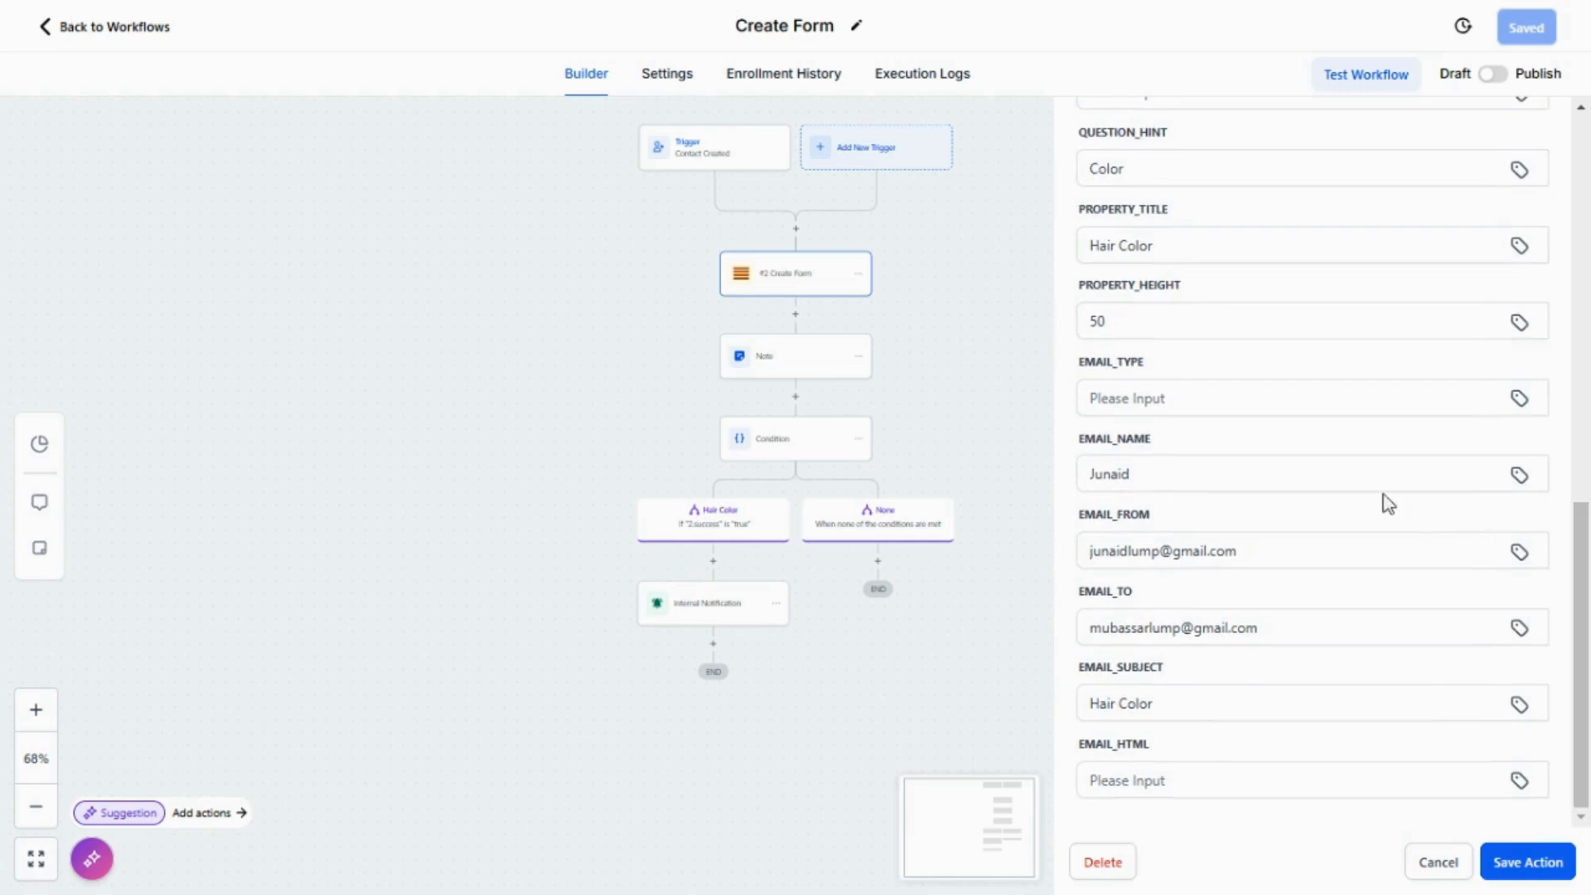
click(1220, 489)
click(1300, 539)
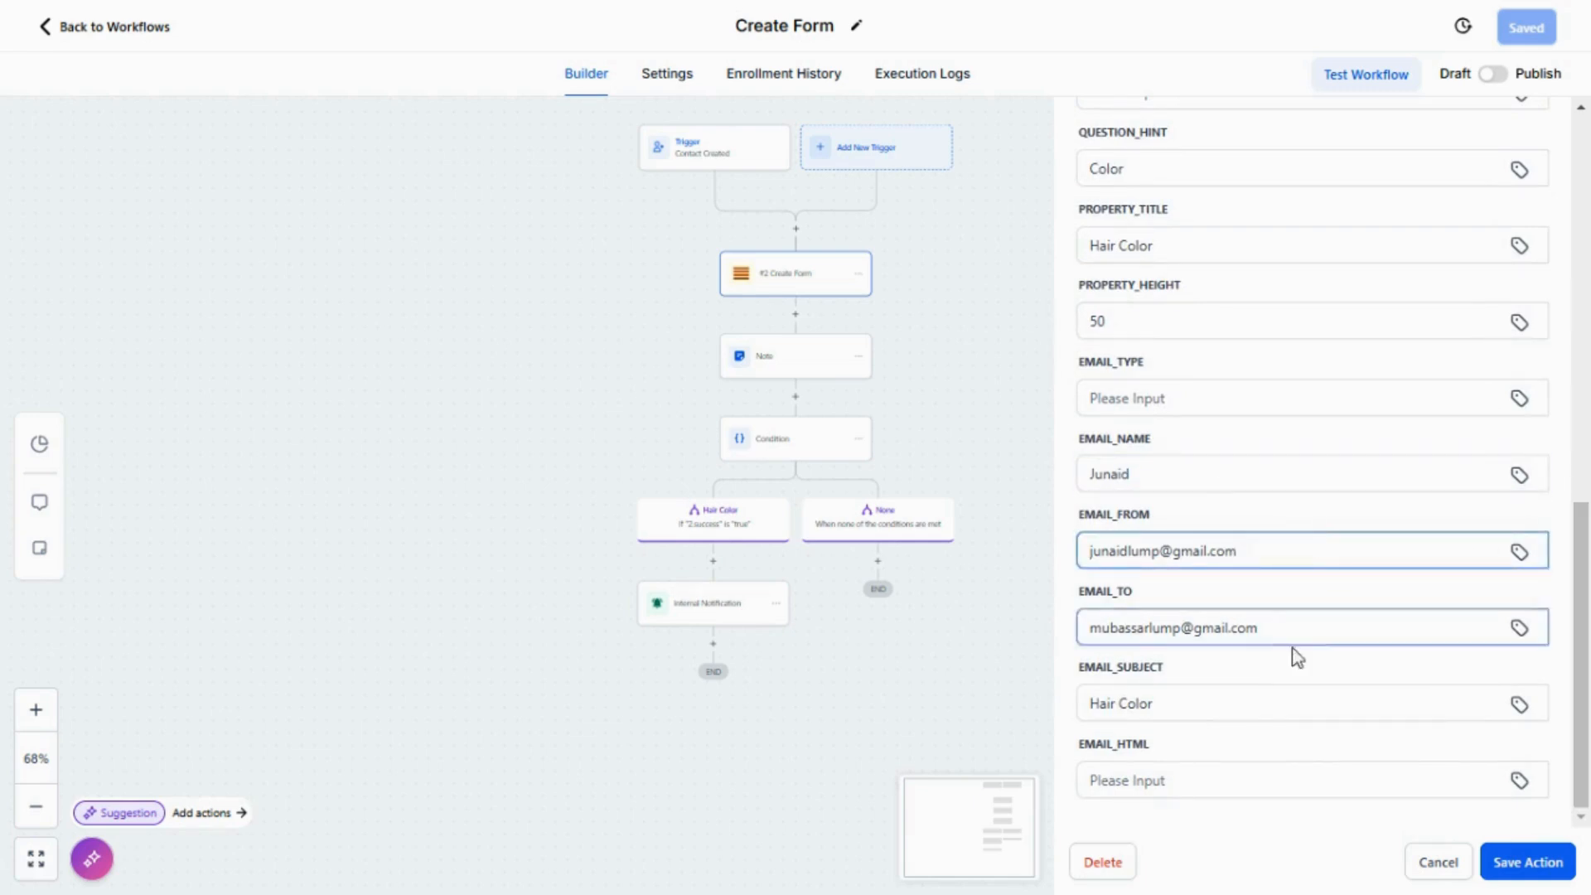
click(1211, 718)
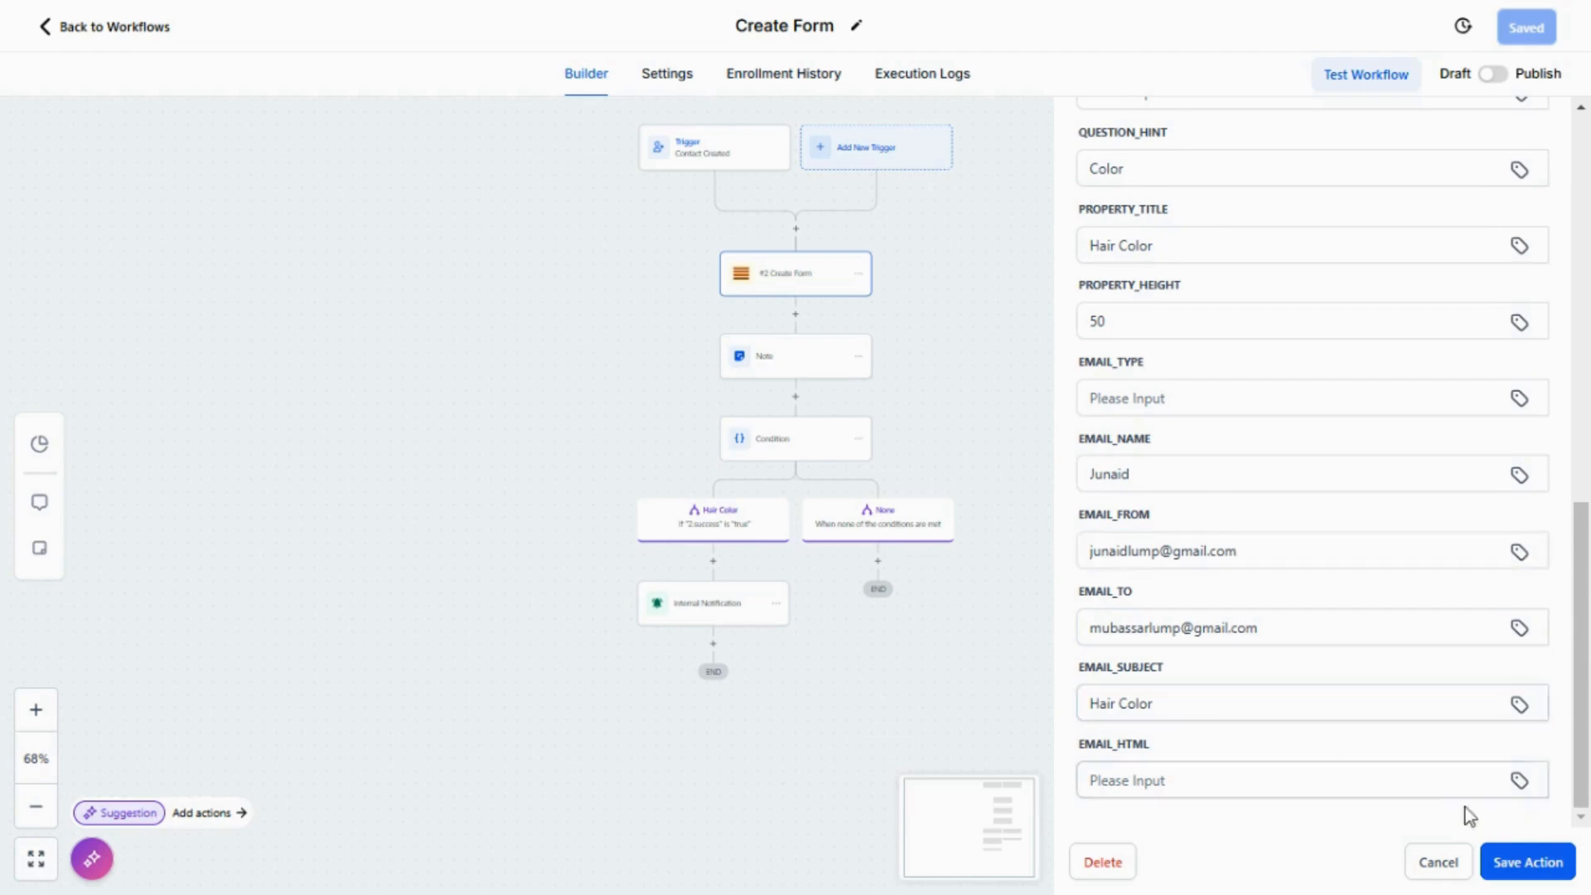
click(1527, 861)
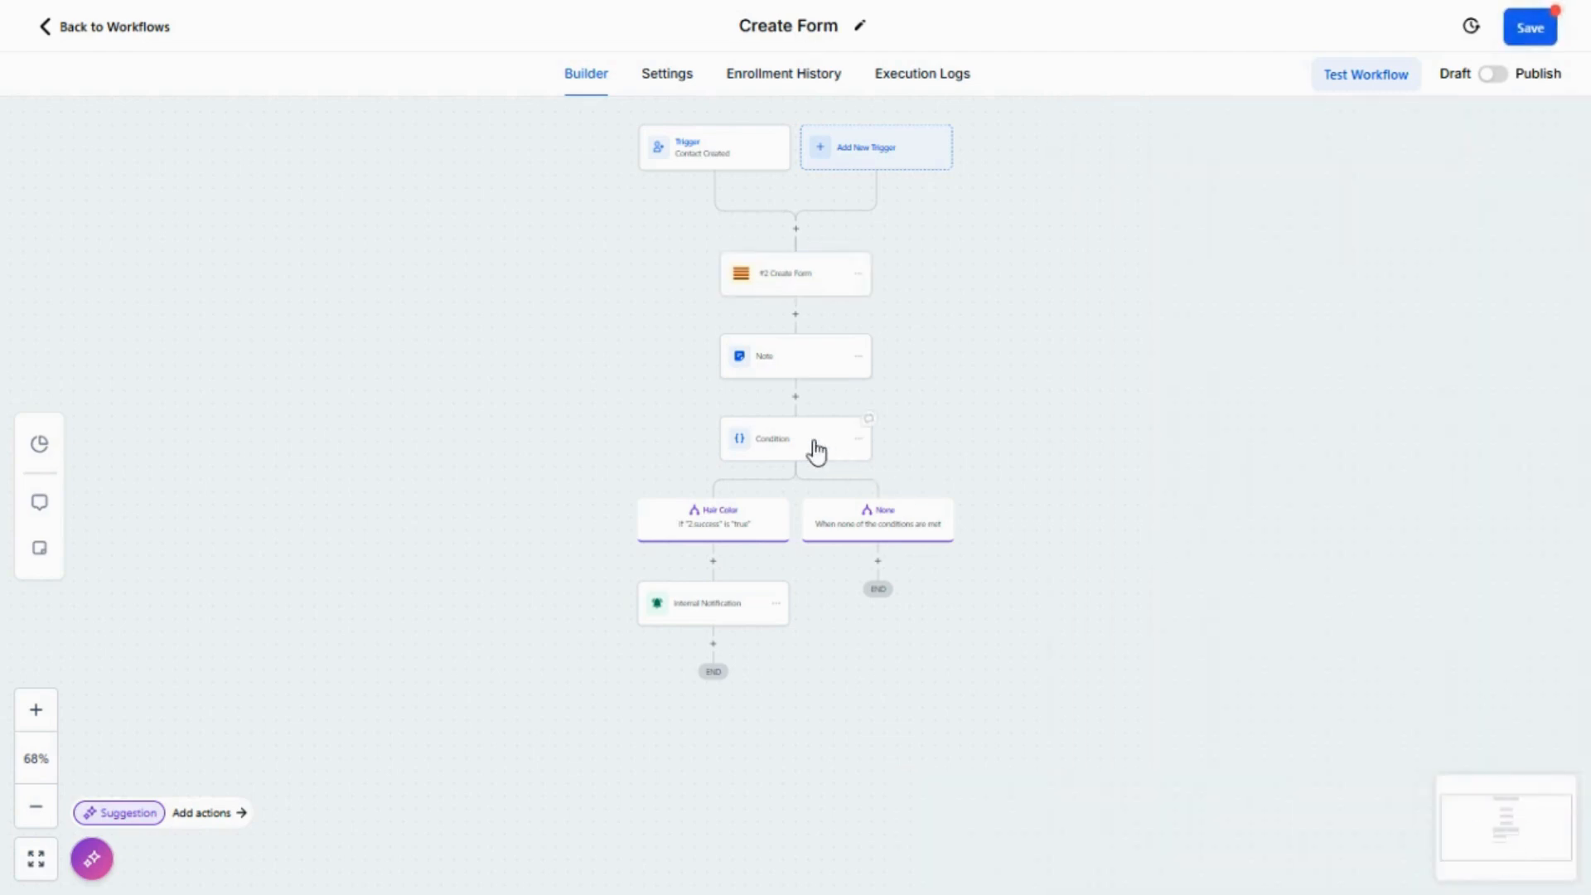
Step: Review the Note action's text and its {{create_form.2.data.content.id}} placeholder, and save the action
click(801, 357)
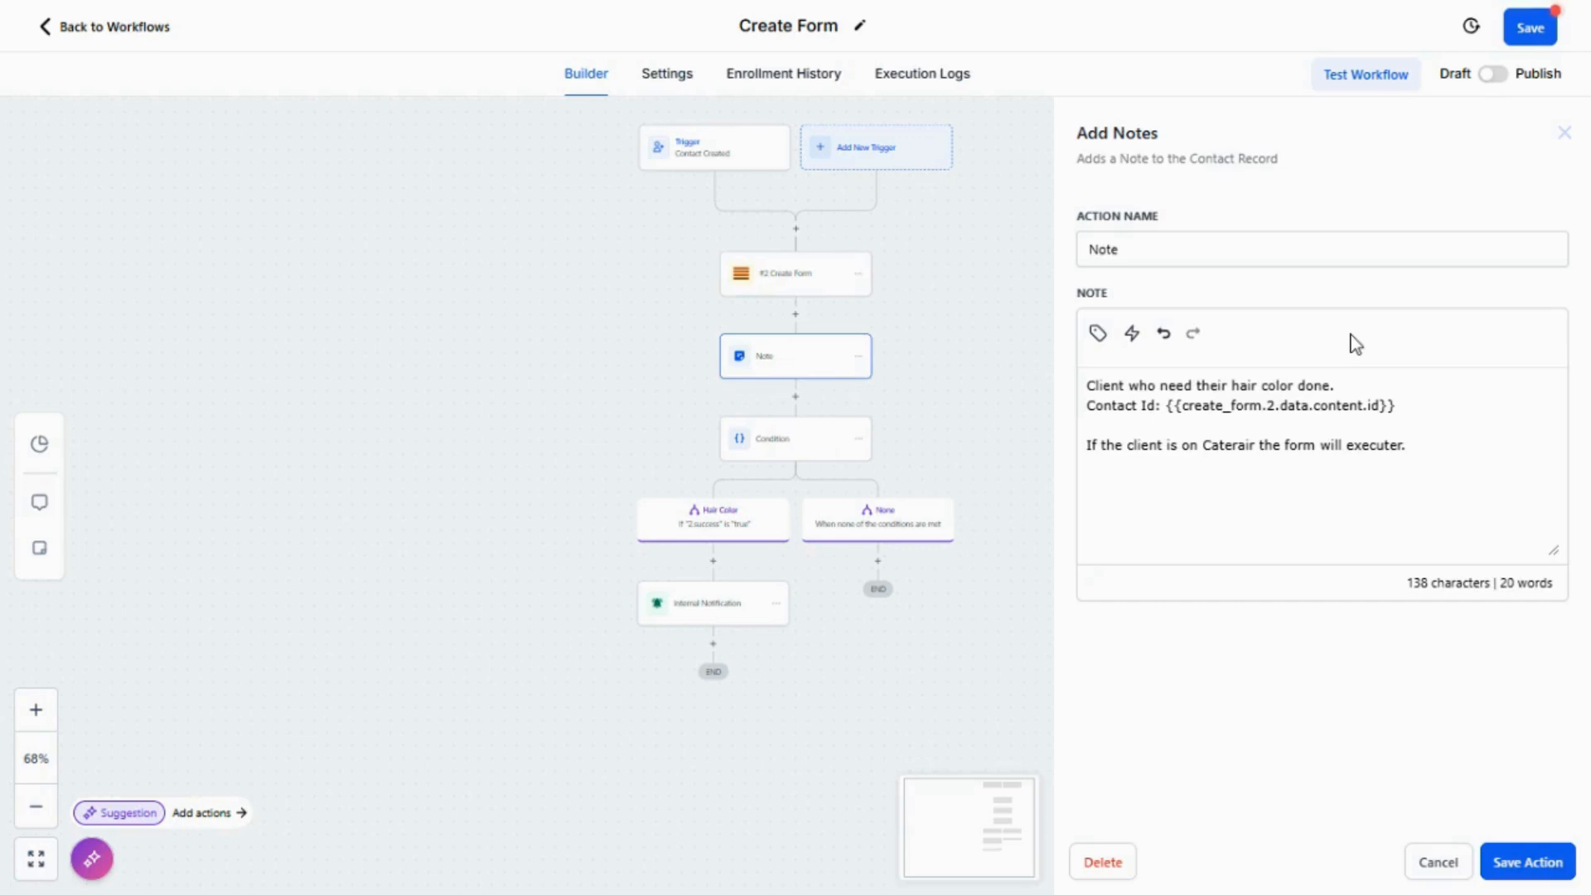
drag(1091, 386, 1446, 455)
click(1442, 455)
drag(1165, 408, 1449, 408)
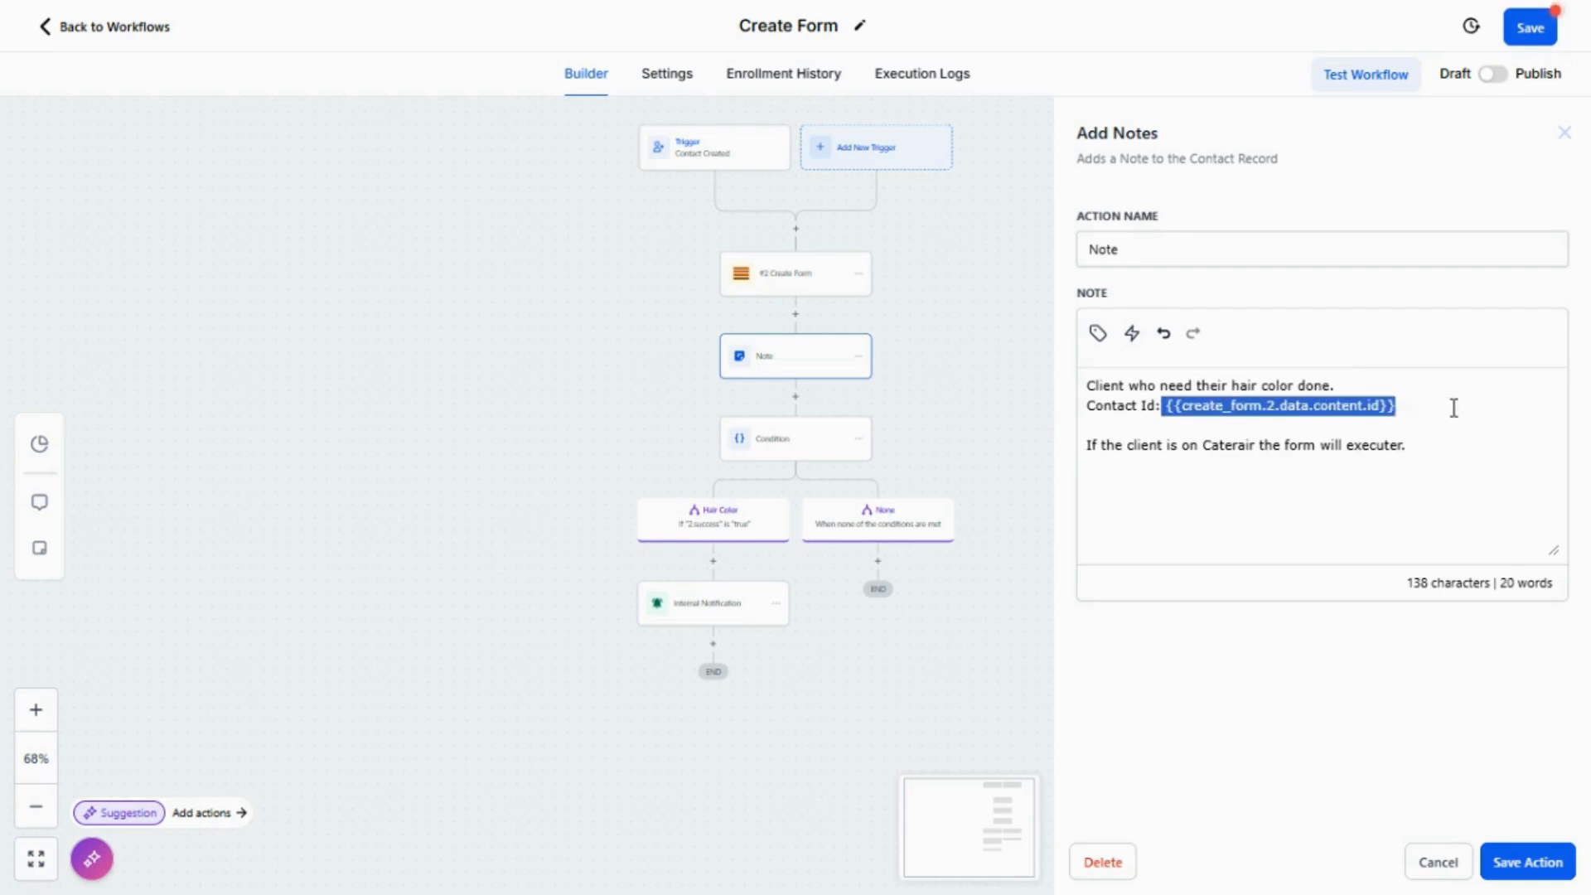
click(1497, 870)
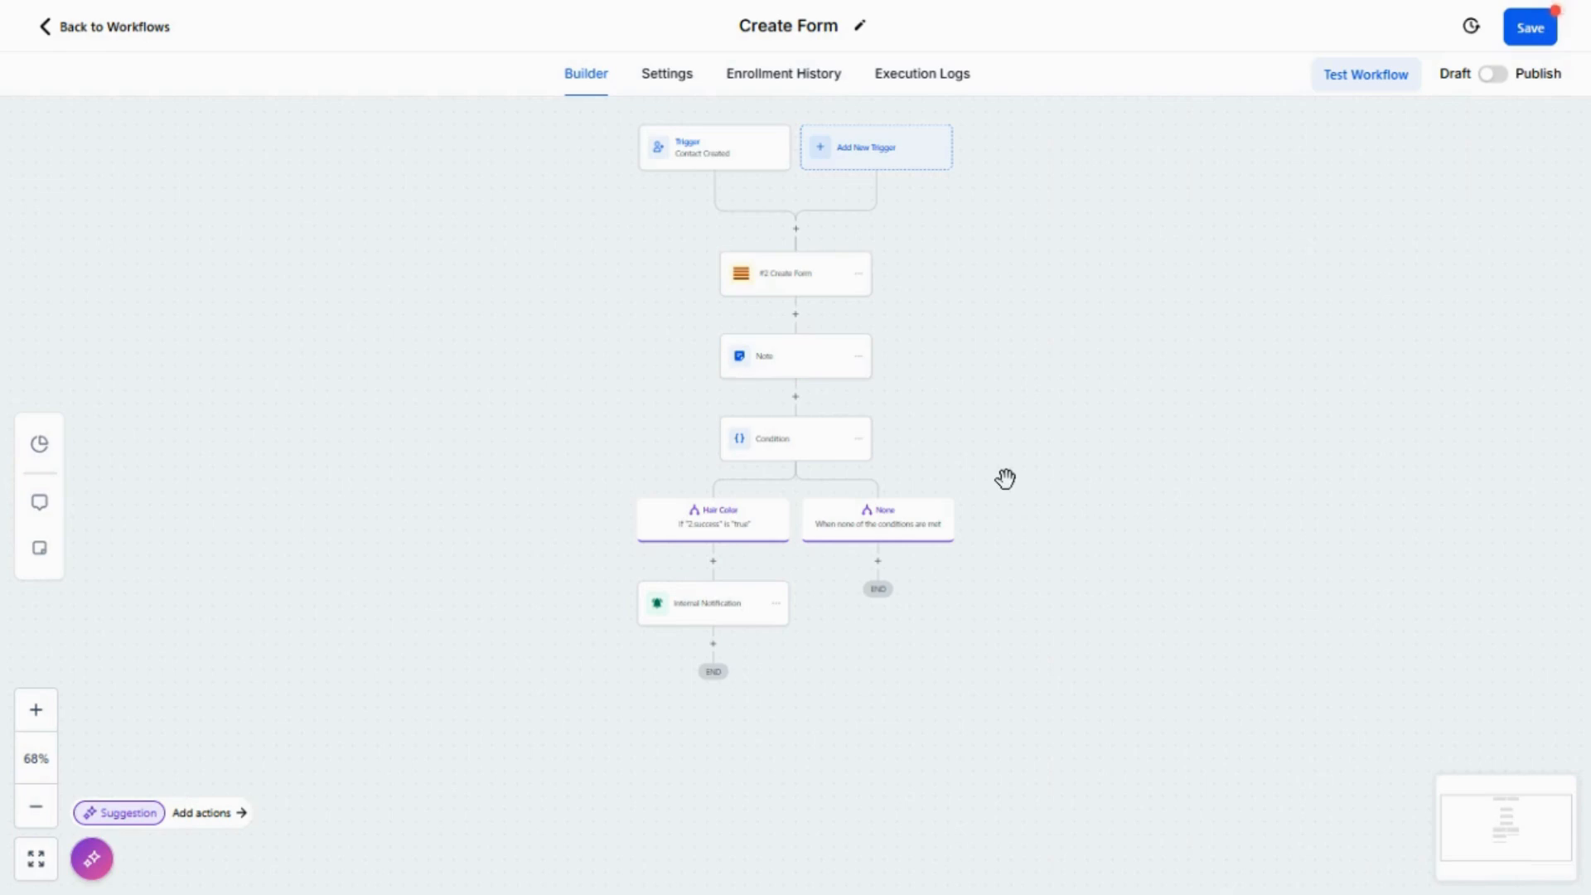
Step: Review the Internal Notification action's sender, recipient and subject fields, then save the action and the Create Form workflow
click(729, 613)
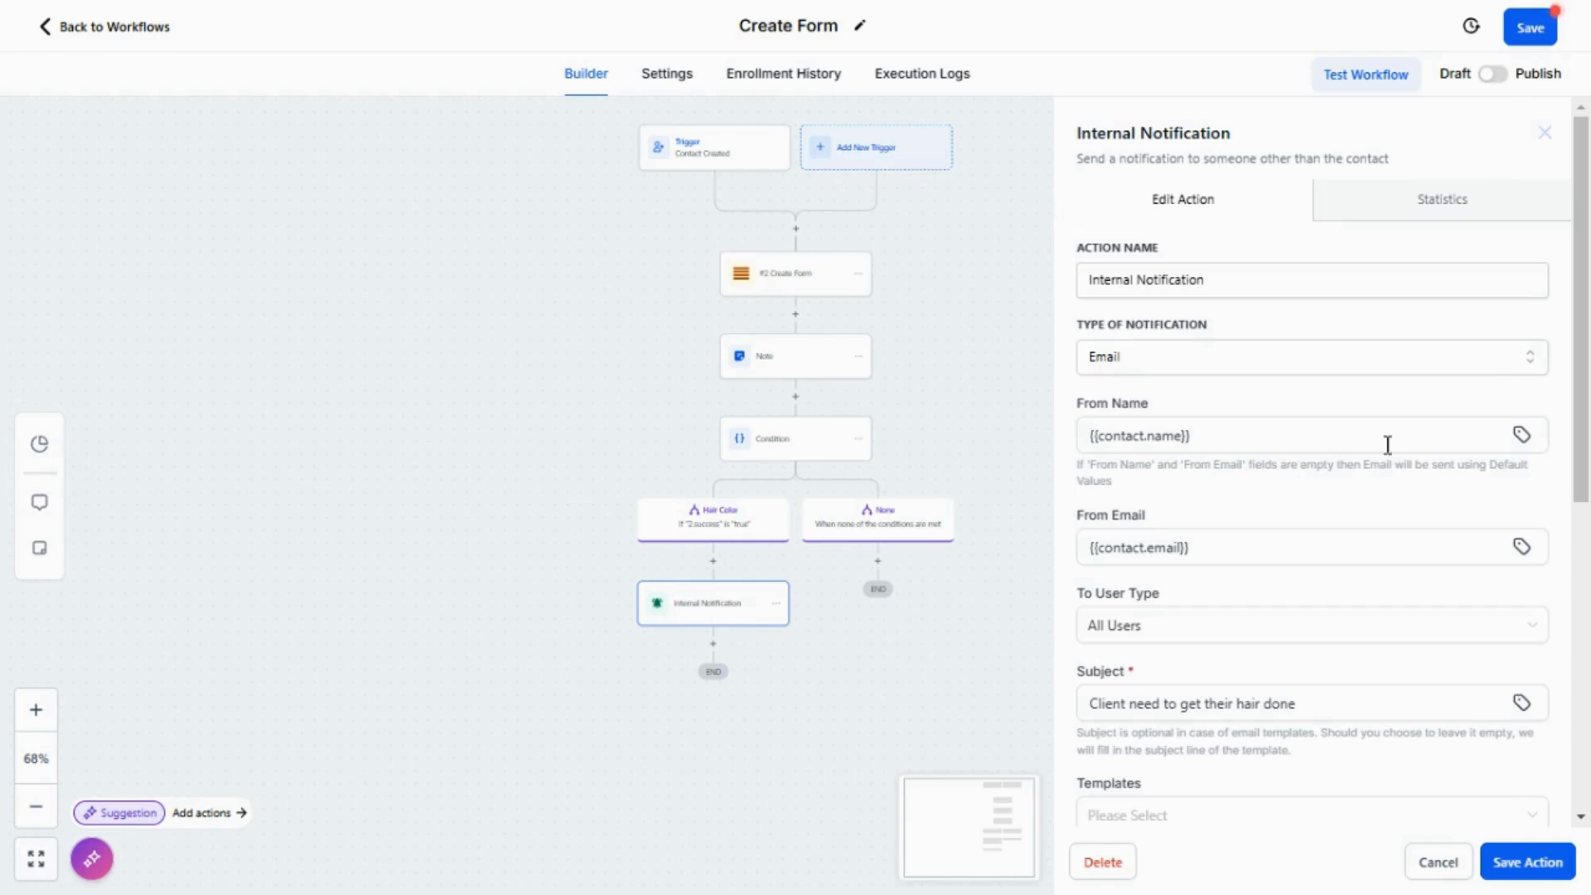
drag(1589, 348, 1589, 406)
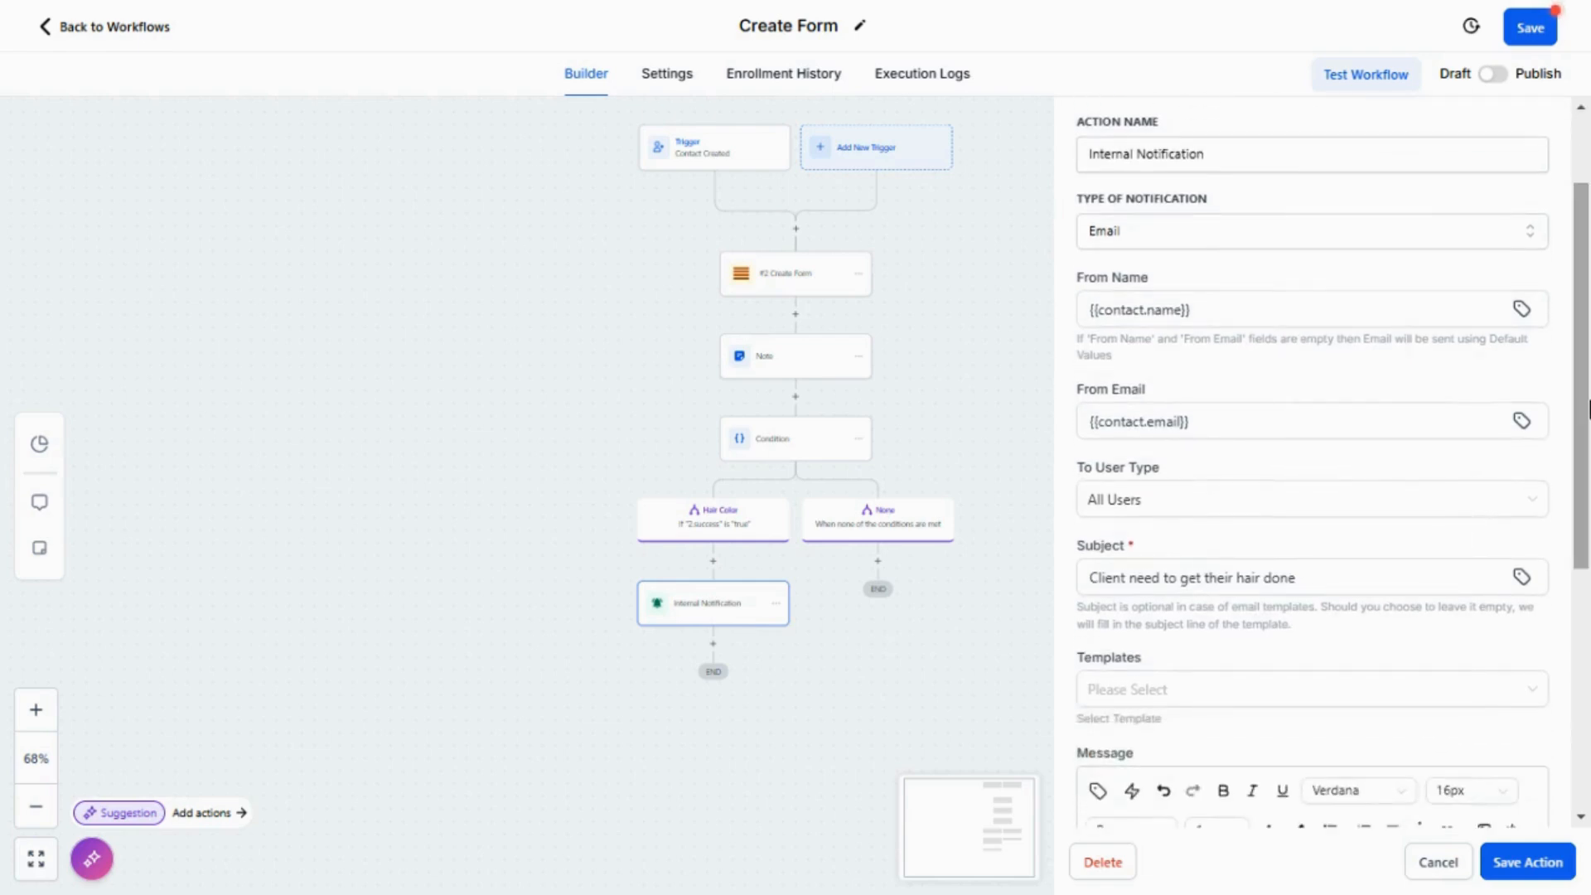
click(1523, 862)
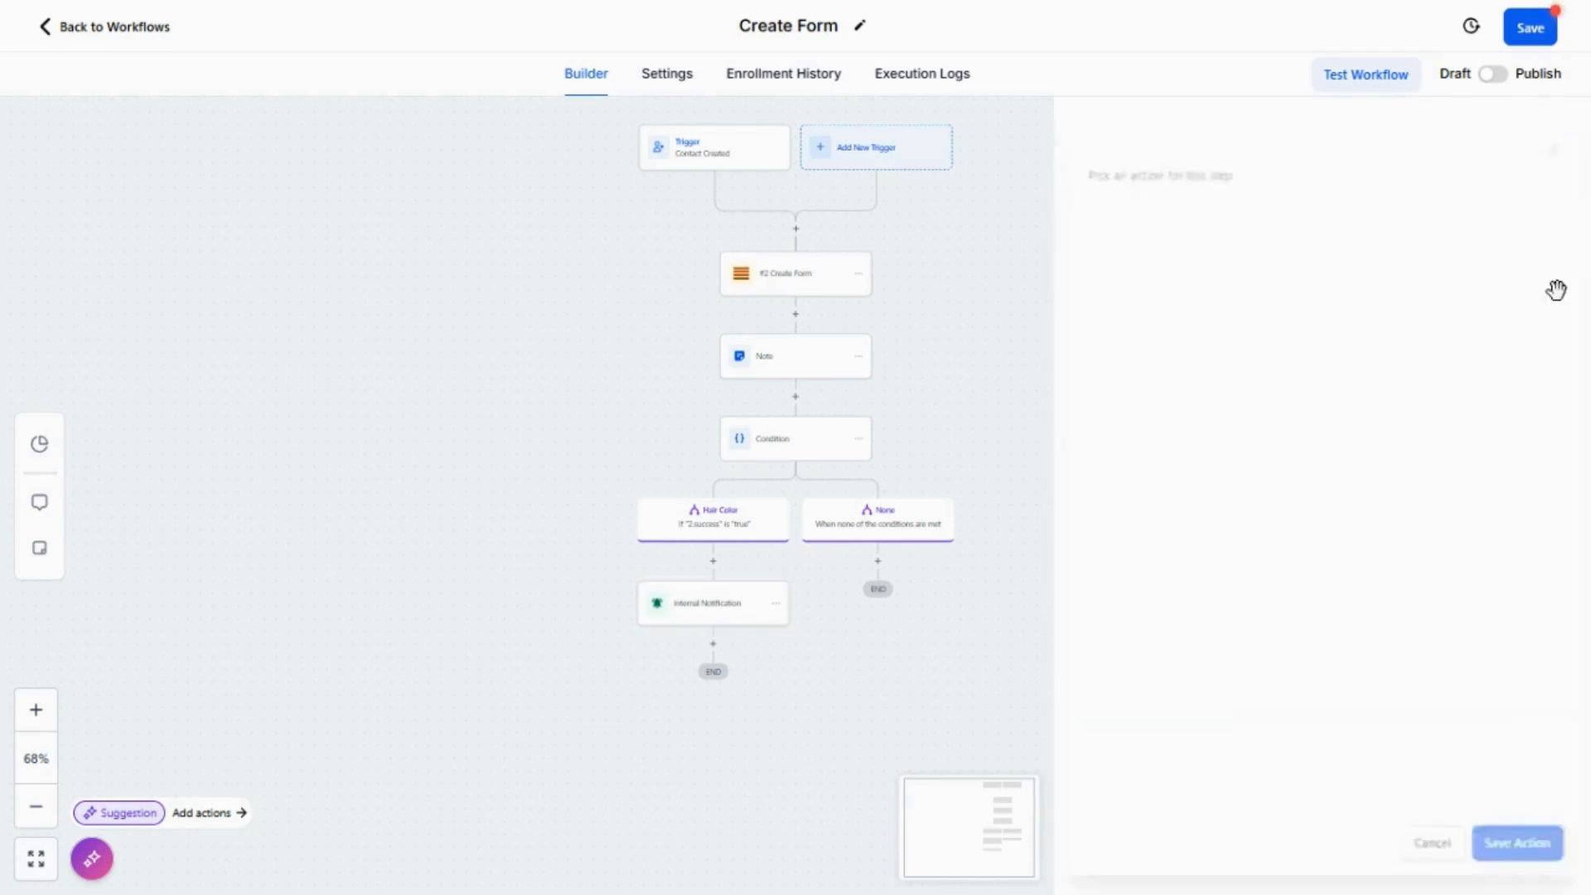
click(1530, 30)
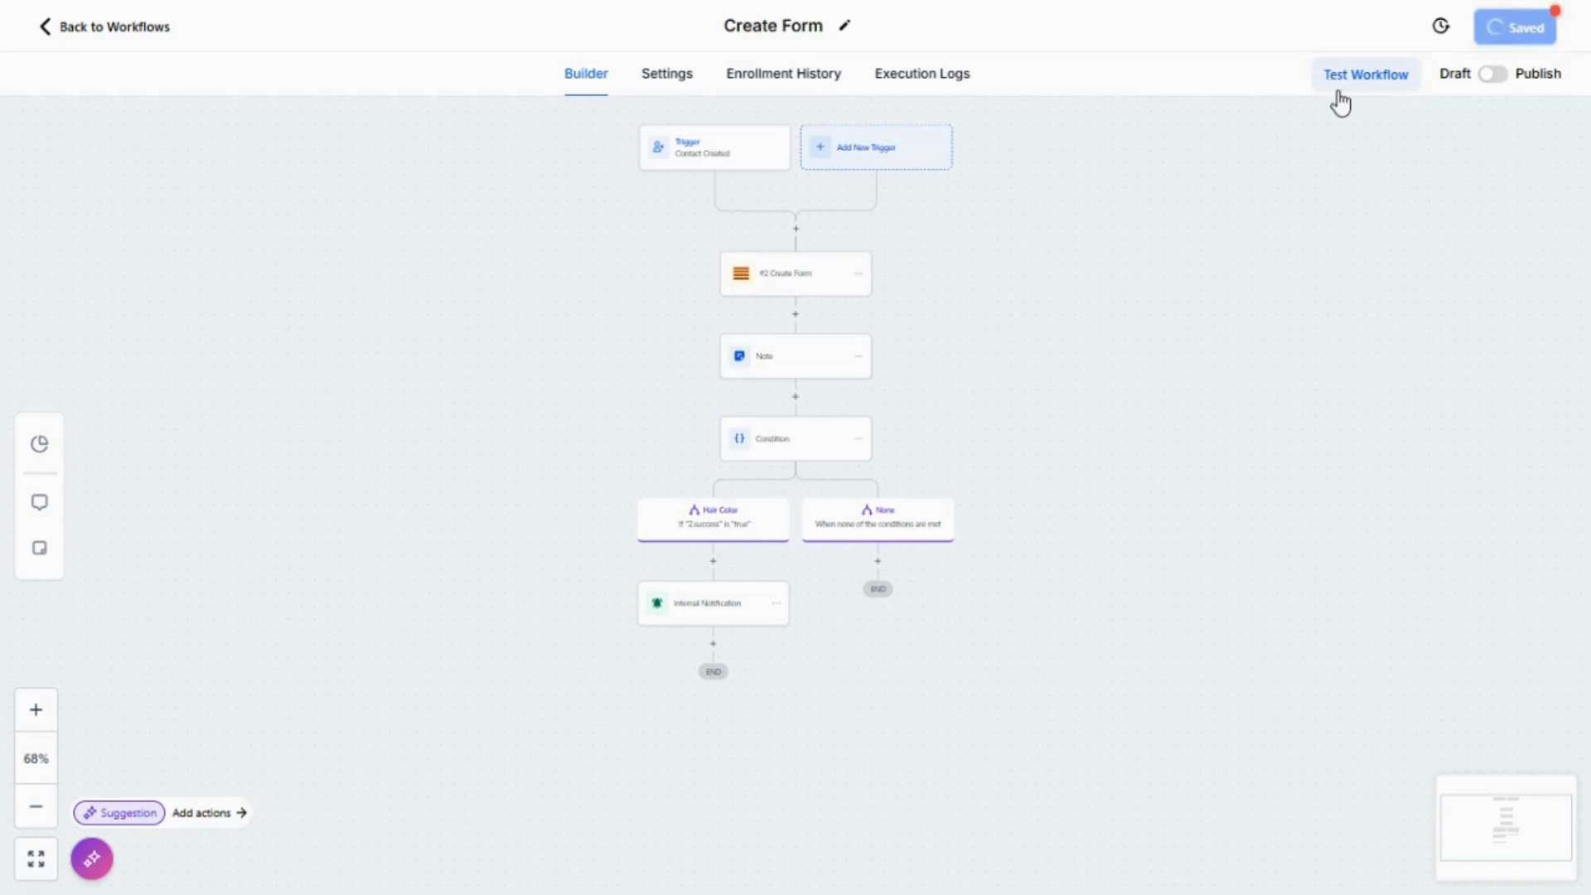
Step: Run a test of the Create Form workflow for the test contact
click(1339, 87)
click(1156, 249)
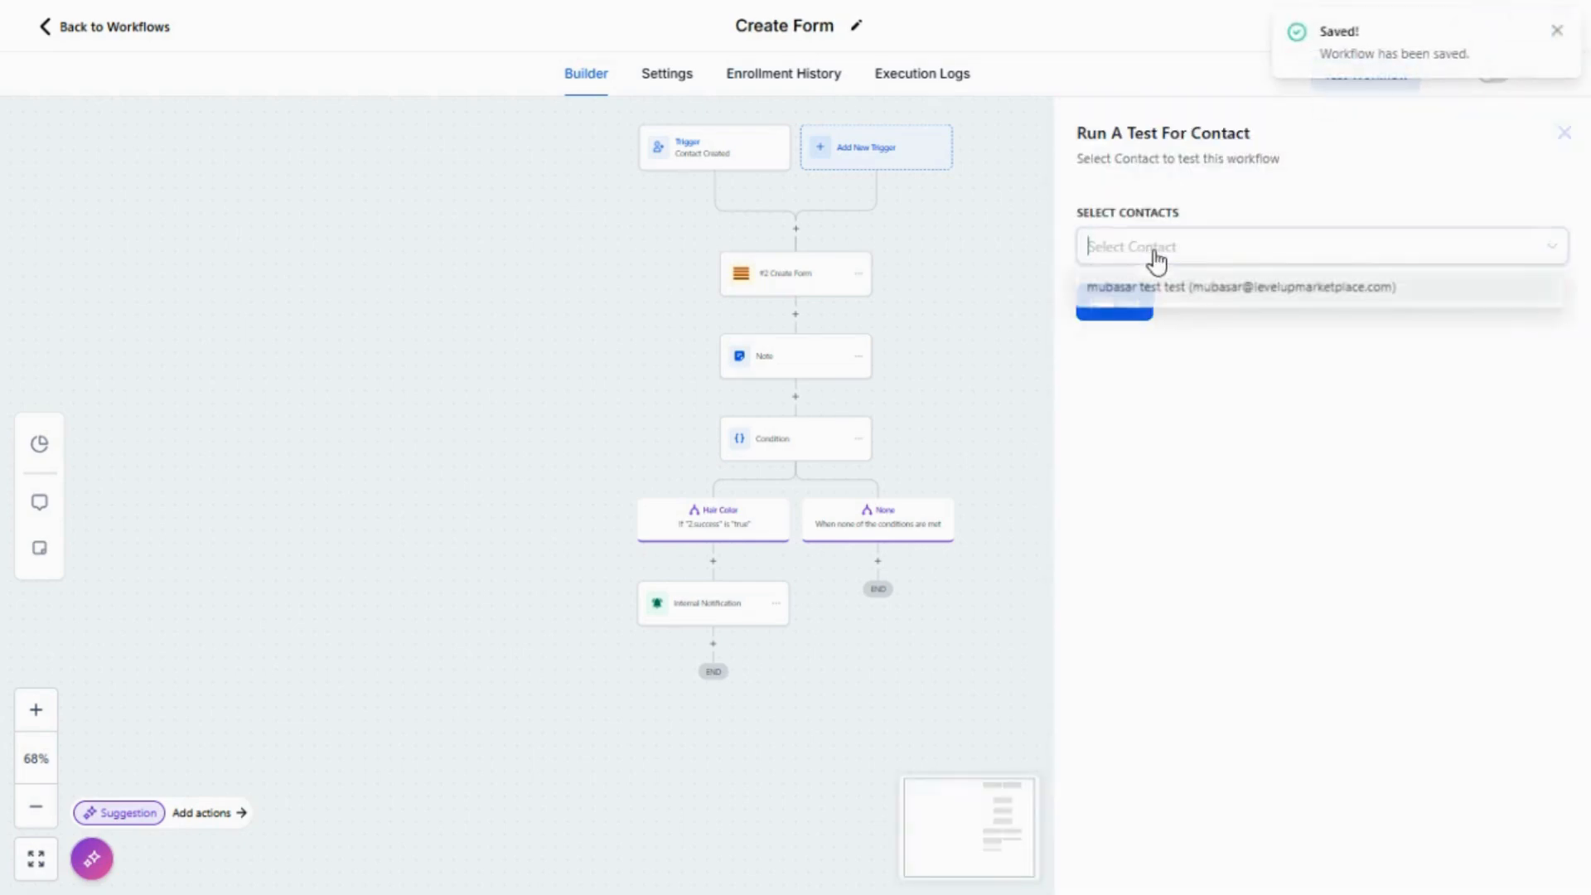
click(1214, 290)
click(1227, 376)
click(1136, 310)
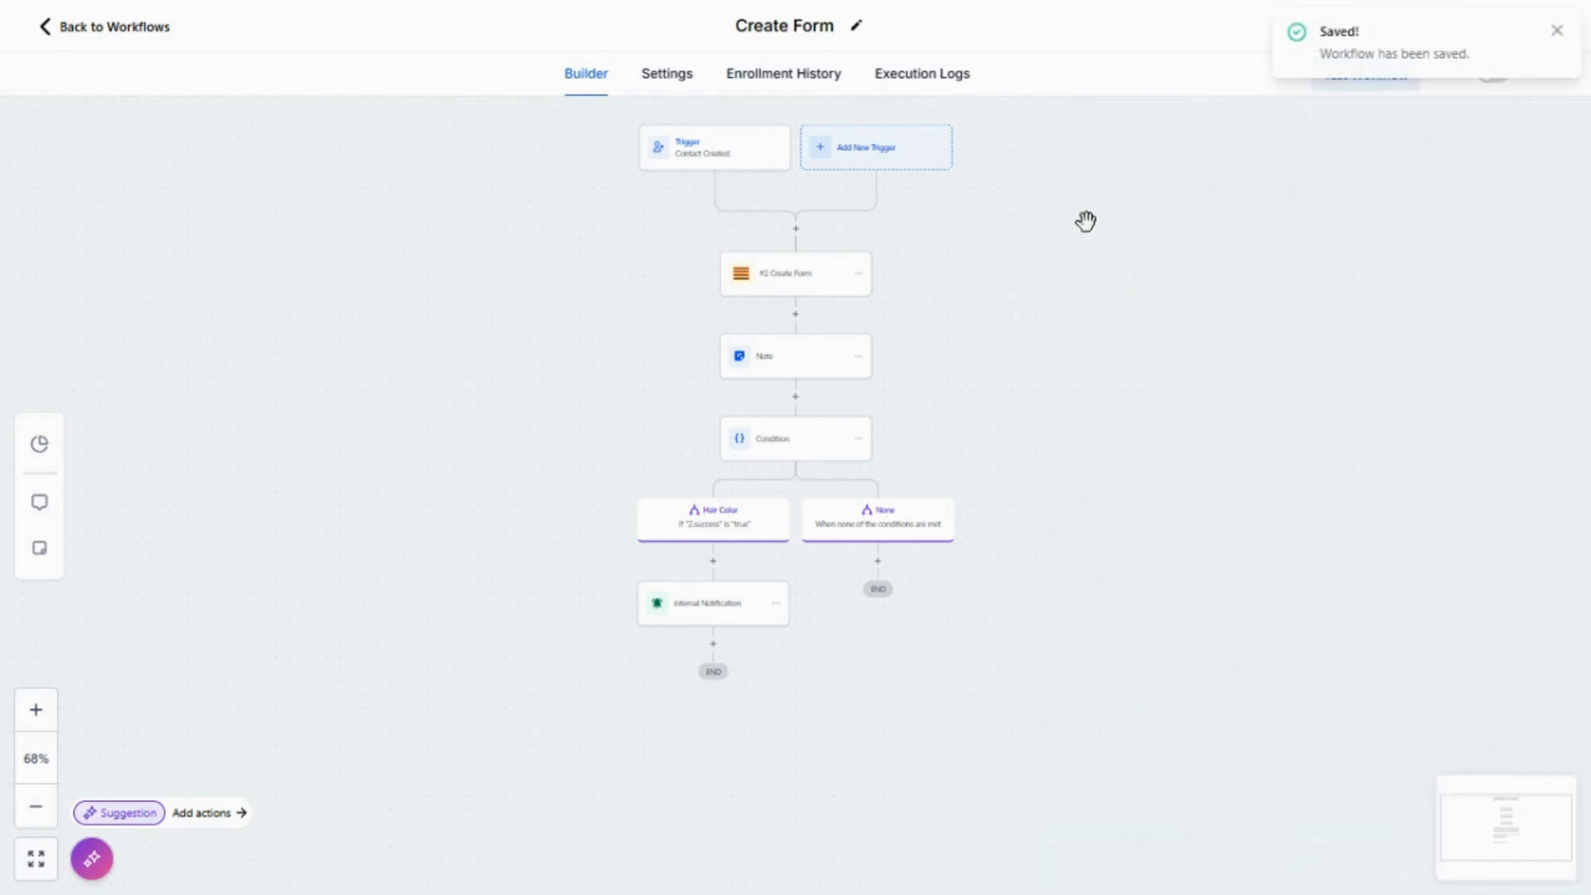
Step: Check the Create Form workflow's execution logs, refreshing them until the test run's actions are listed
click(911, 79)
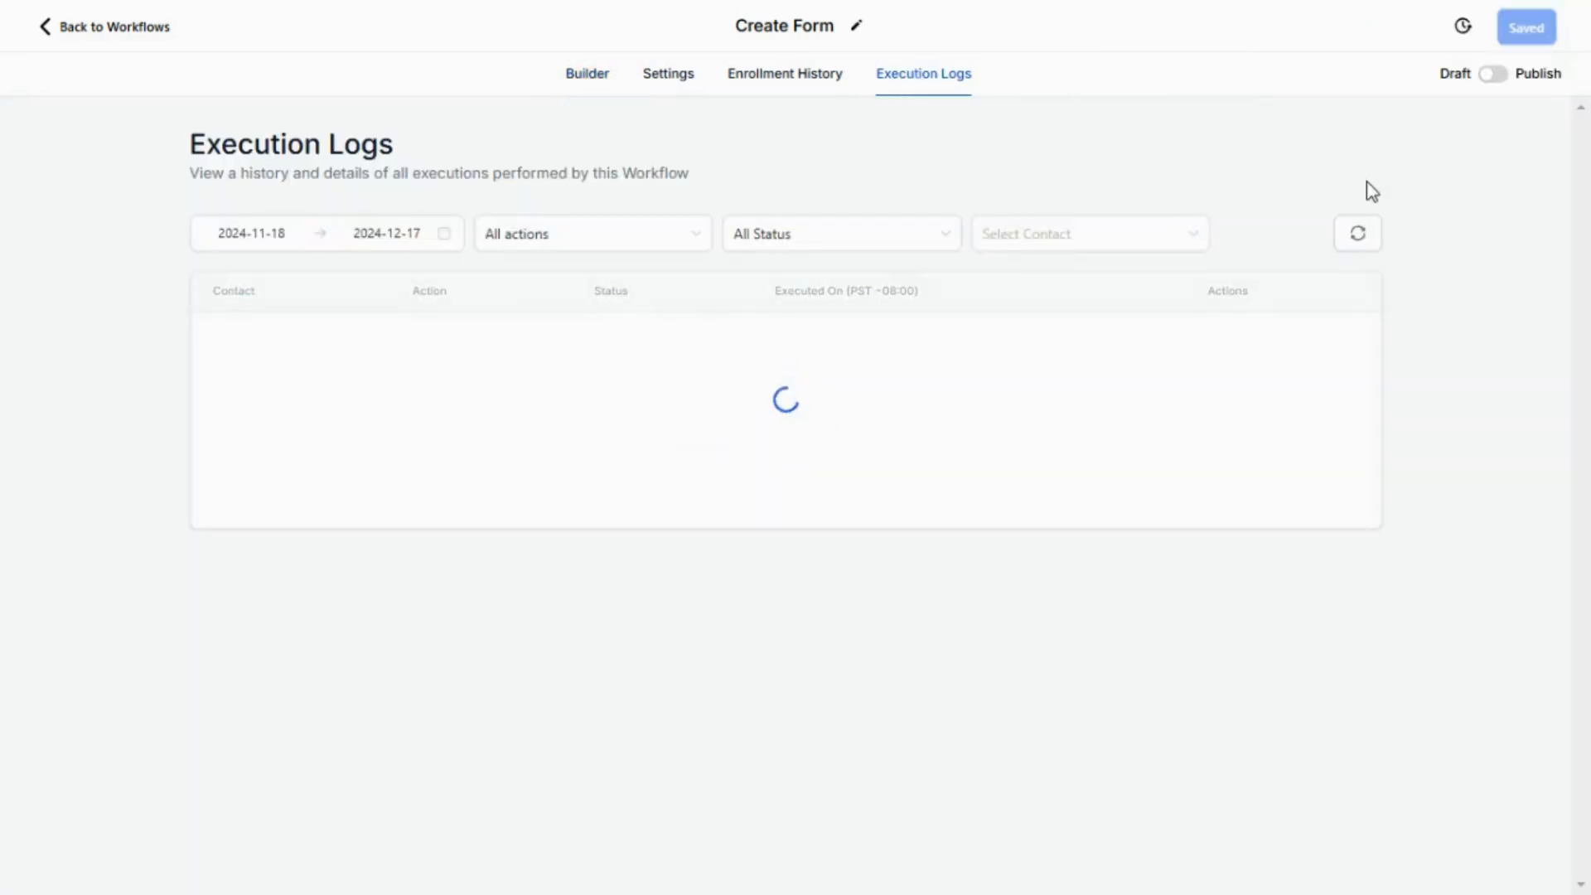
click(1359, 241)
click(1359, 237)
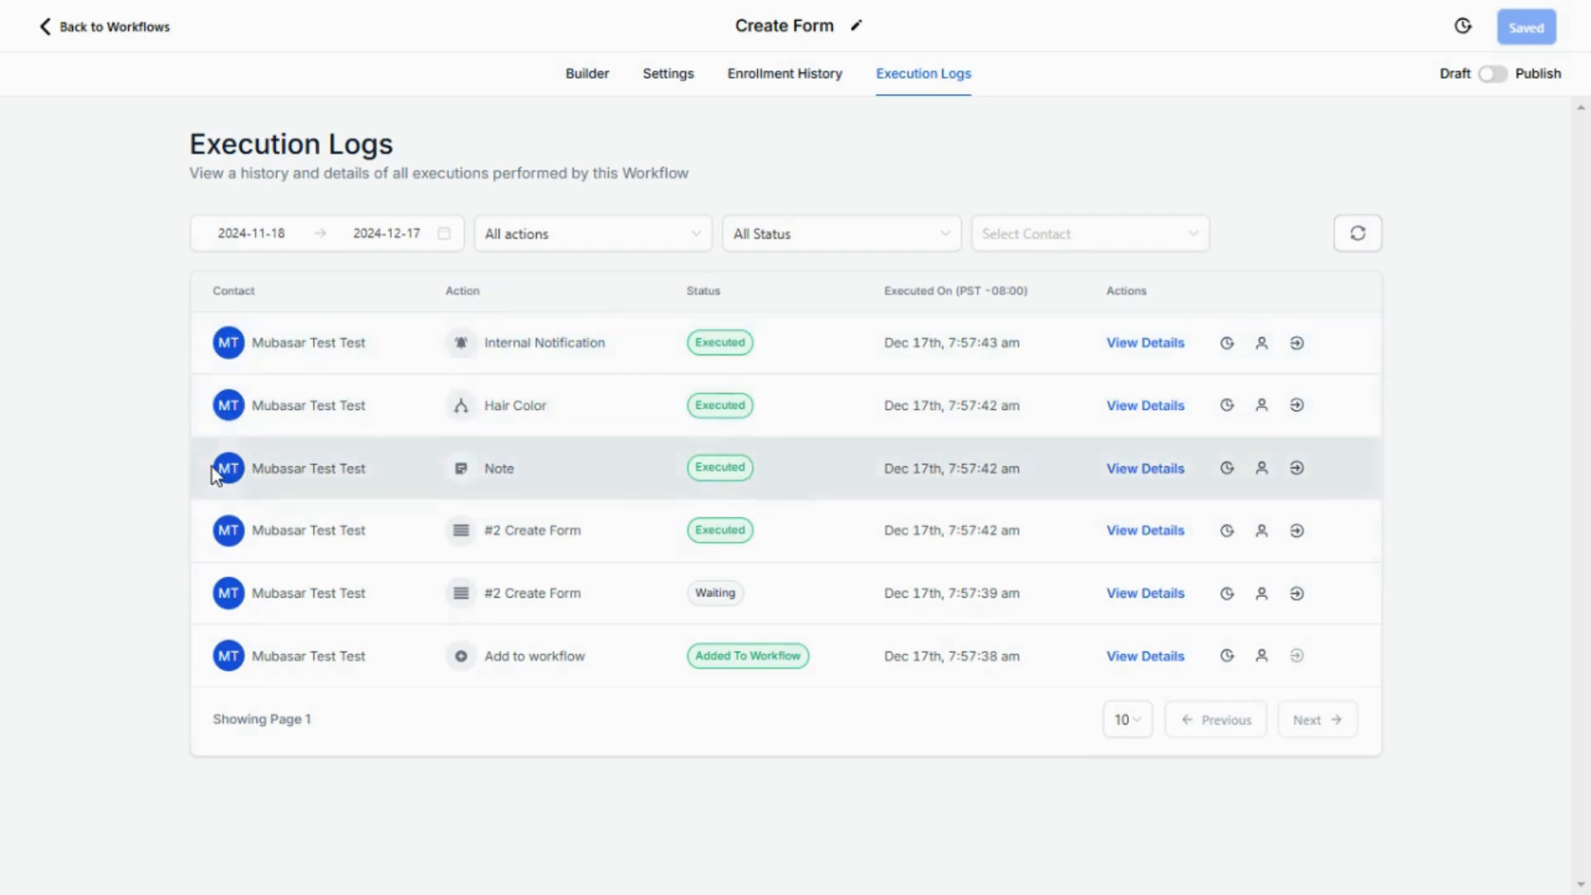
Step: Open the test contact's record from the Note log entry and read the note that the workflow added
click(267, 470)
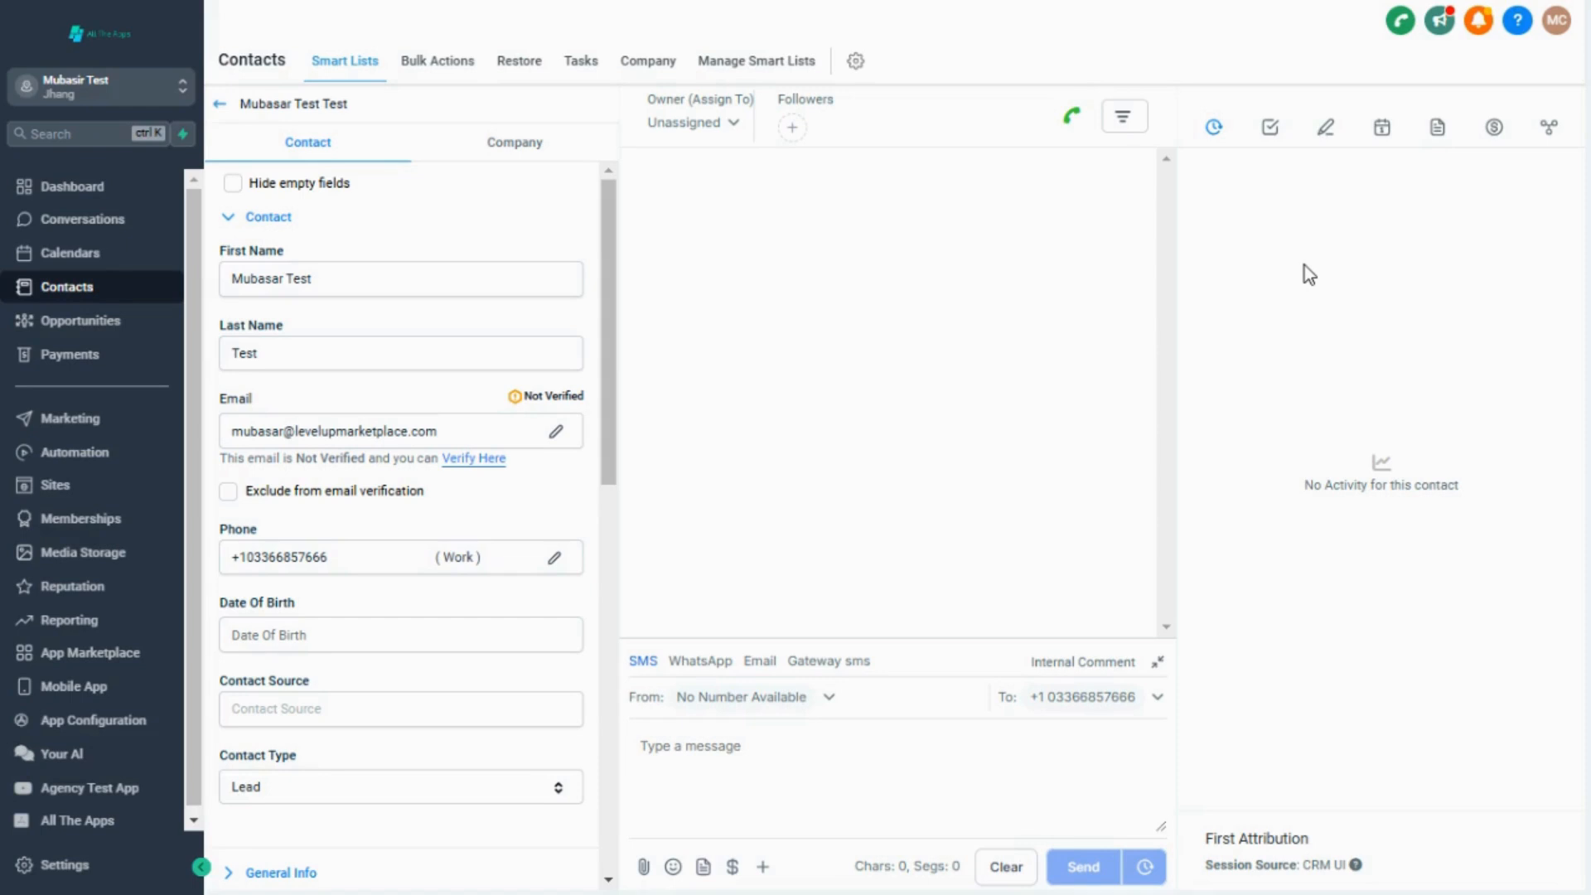
click(1324, 128)
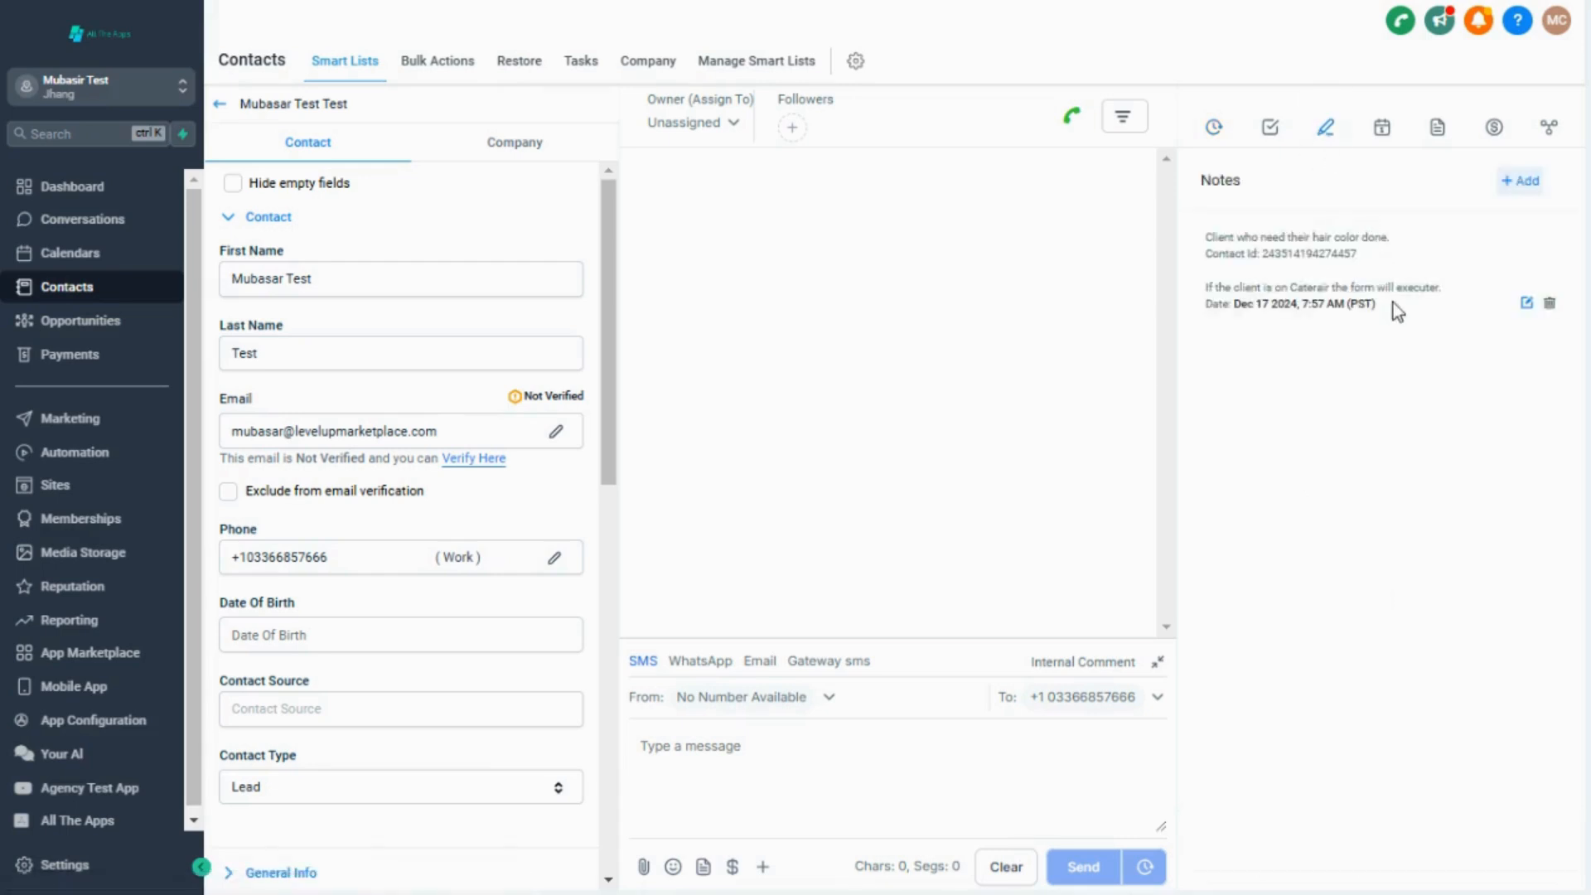
drag(1206, 239, 1413, 249)
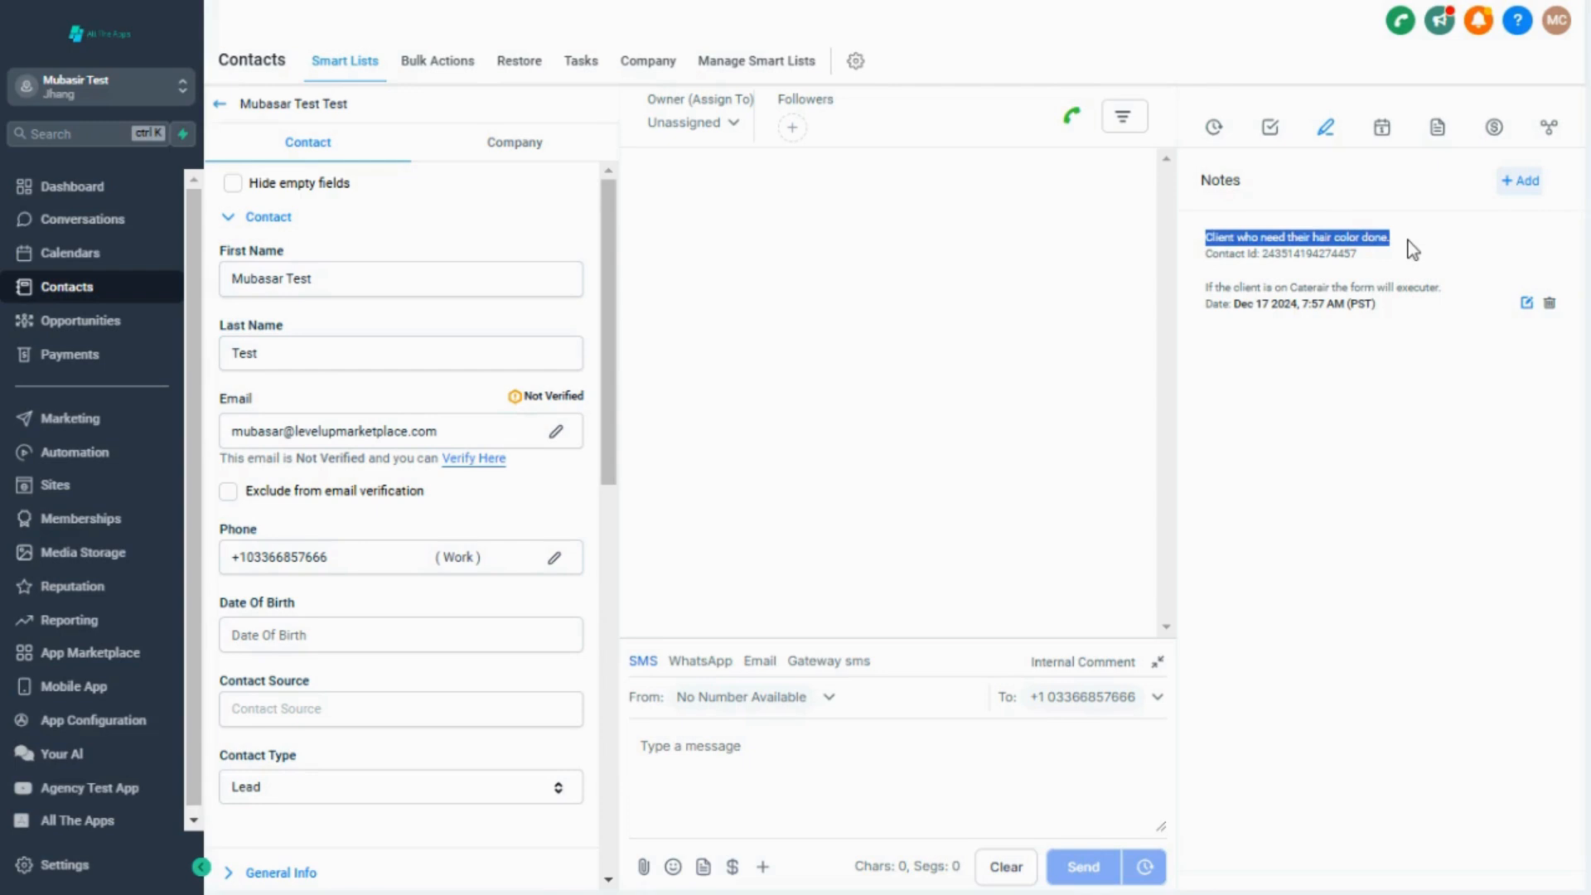
drag(1201, 288, 1448, 286)
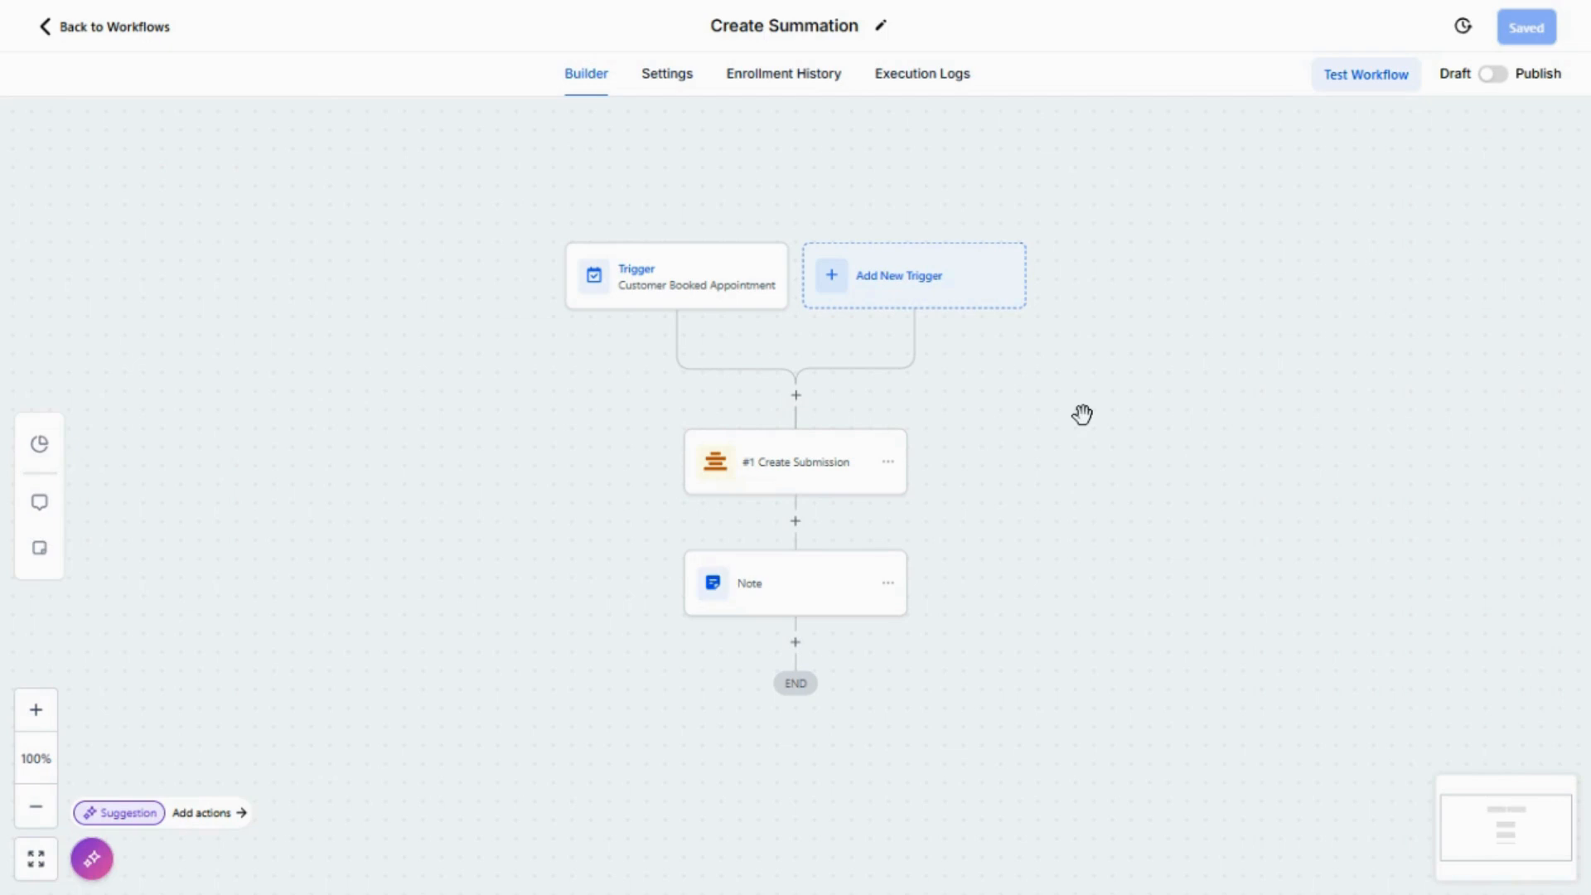
Step: Review the Create Submission action's form ID choices and textbox text in the Create Summation workflow, and save the action
click(785, 491)
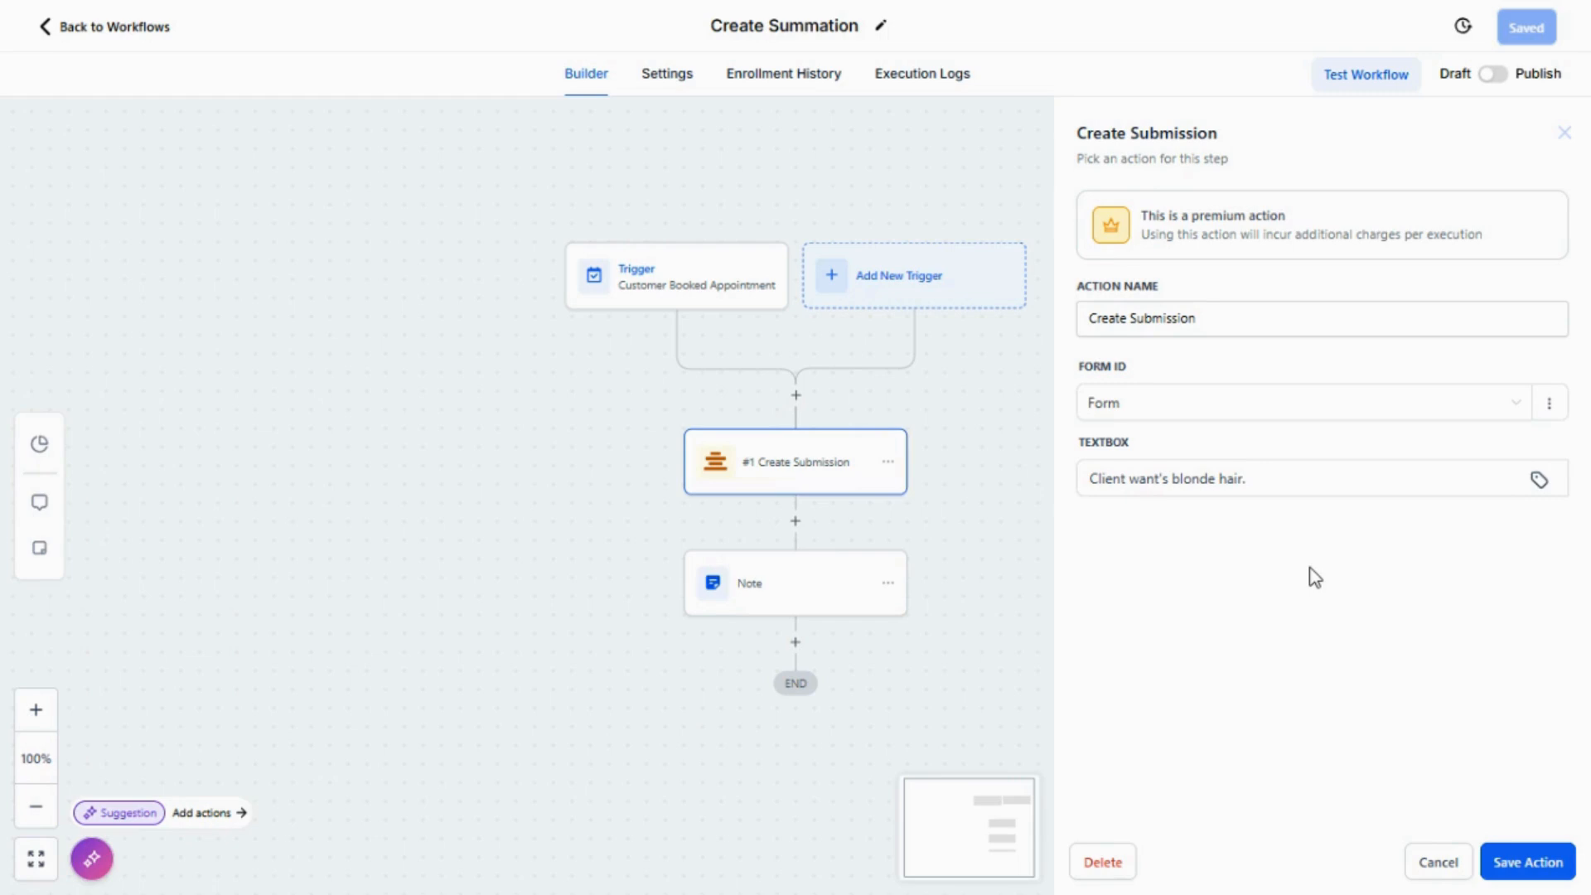
click(1224, 425)
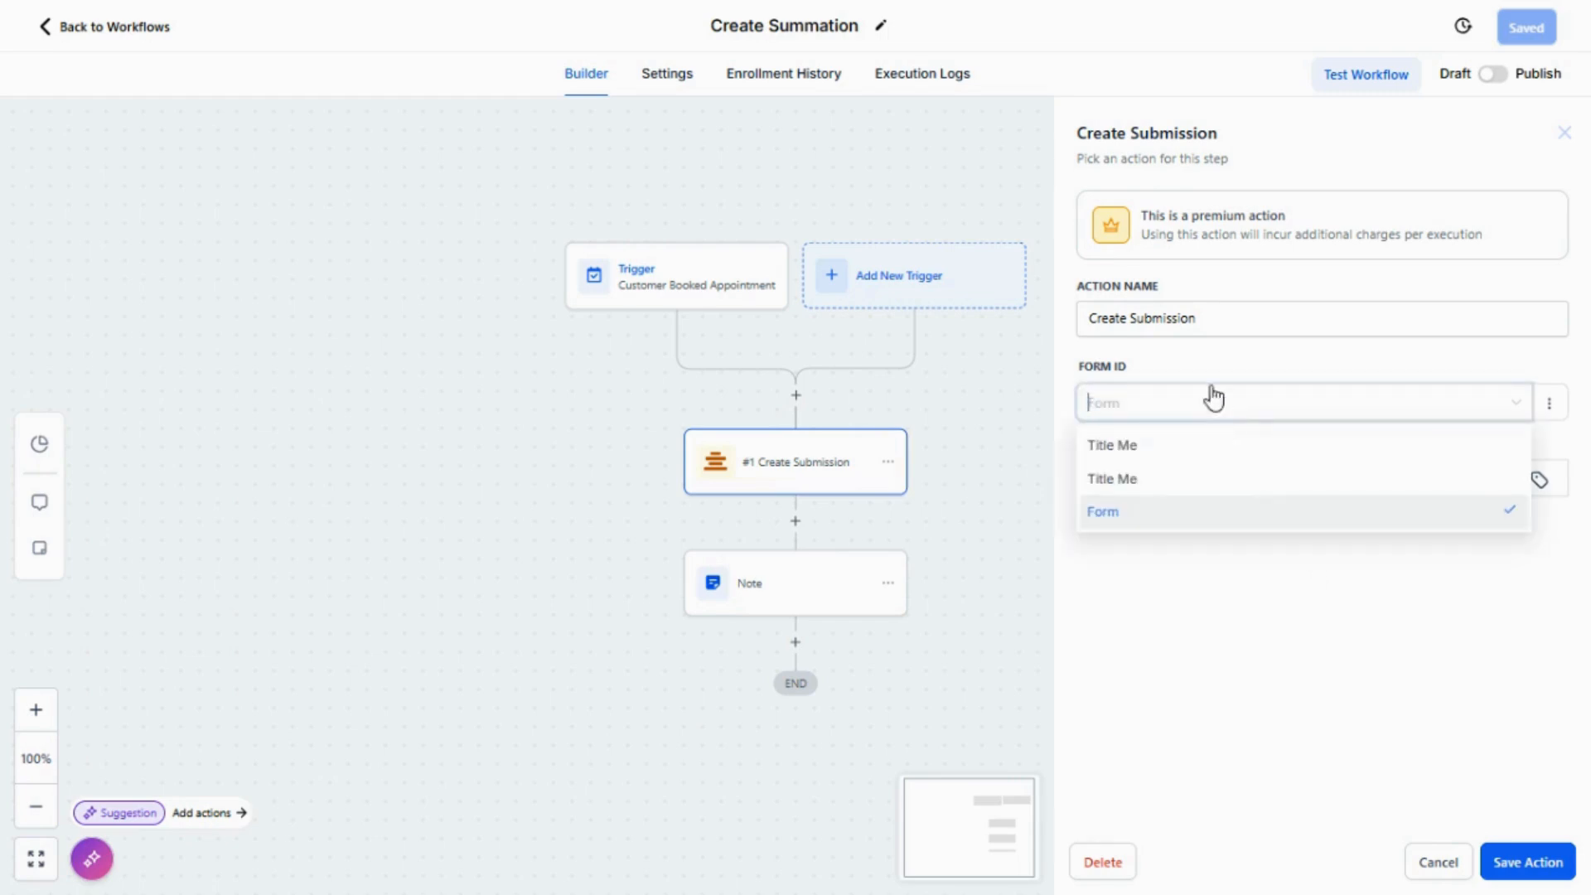
click(1214, 398)
click(1121, 478)
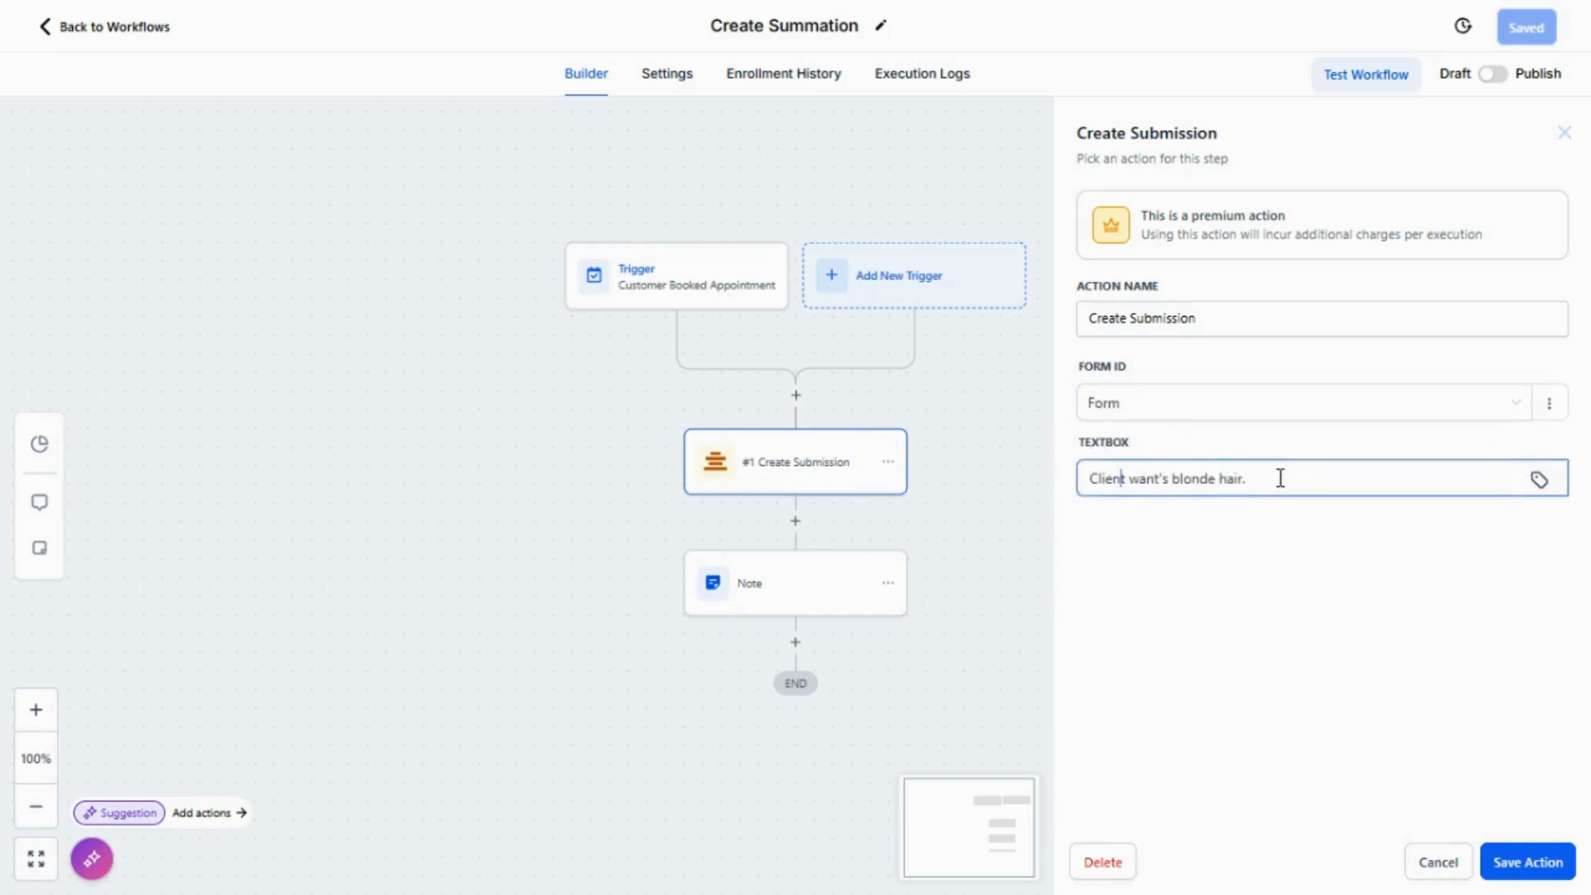
click(1508, 858)
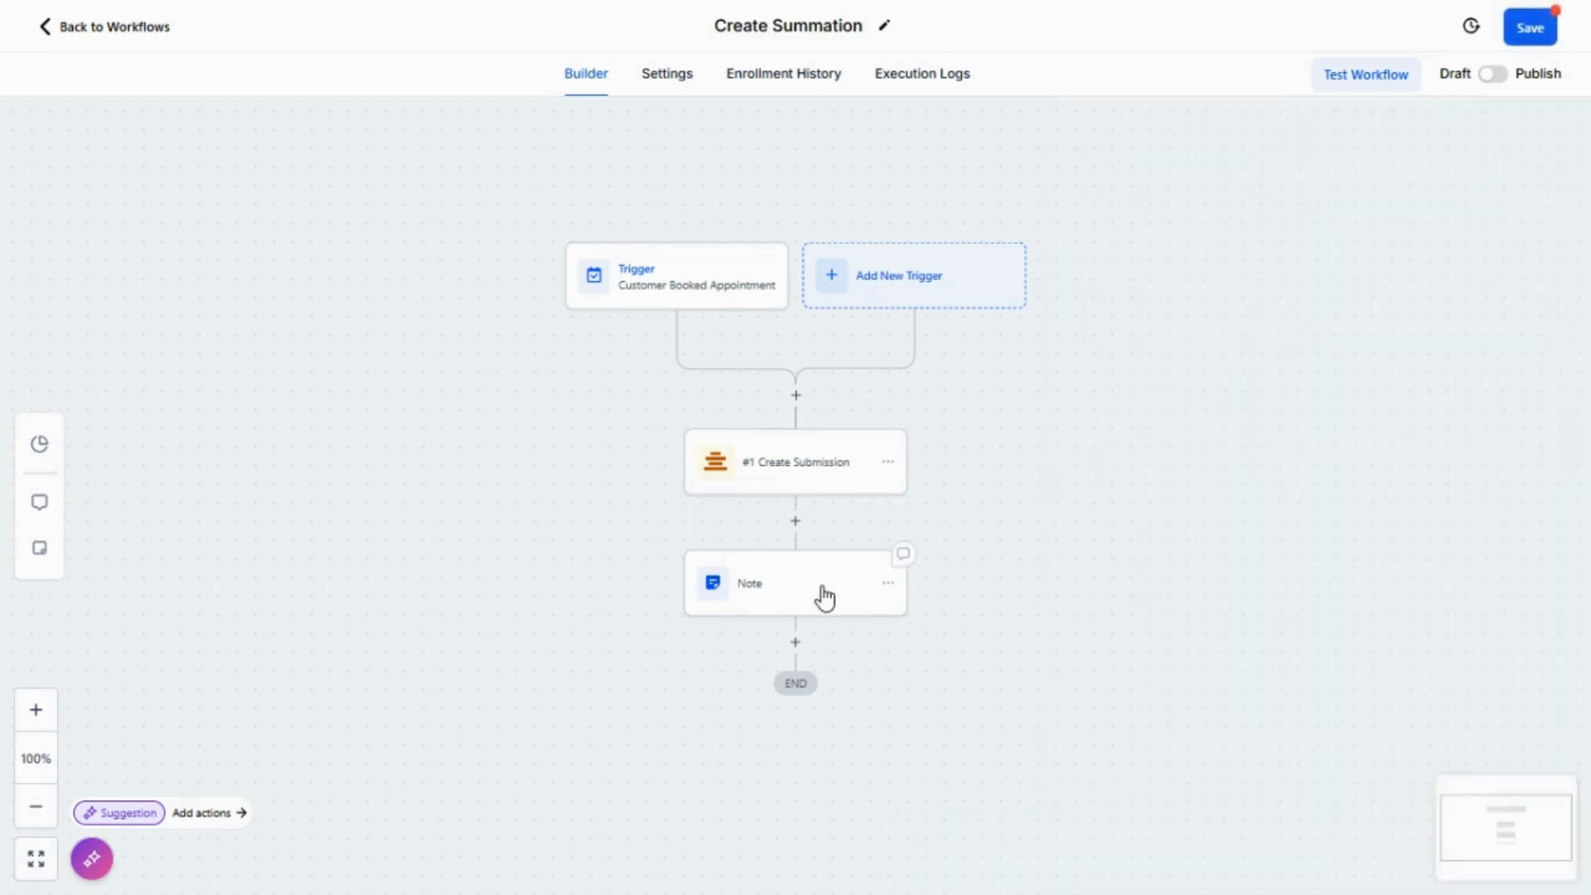
Step: Examine the Note action's text and its {{create_submission.1.data.content.submissionID}} placeholder
click(824, 596)
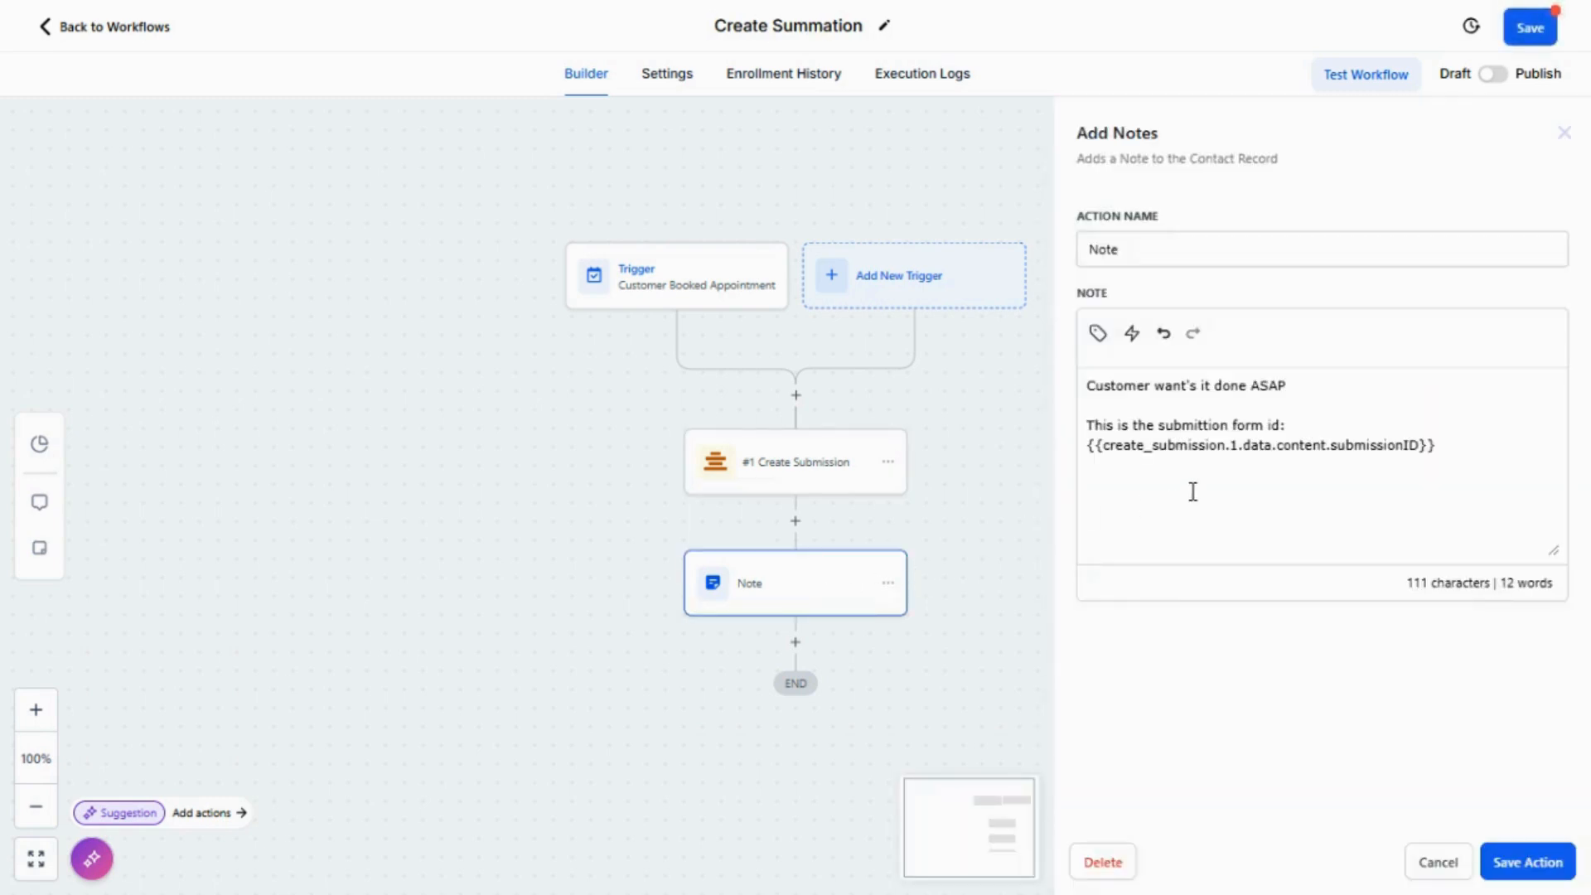
drag(1088, 425, 1498, 465)
click(1498, 465)
drag(1086, 448, 1462, 446)
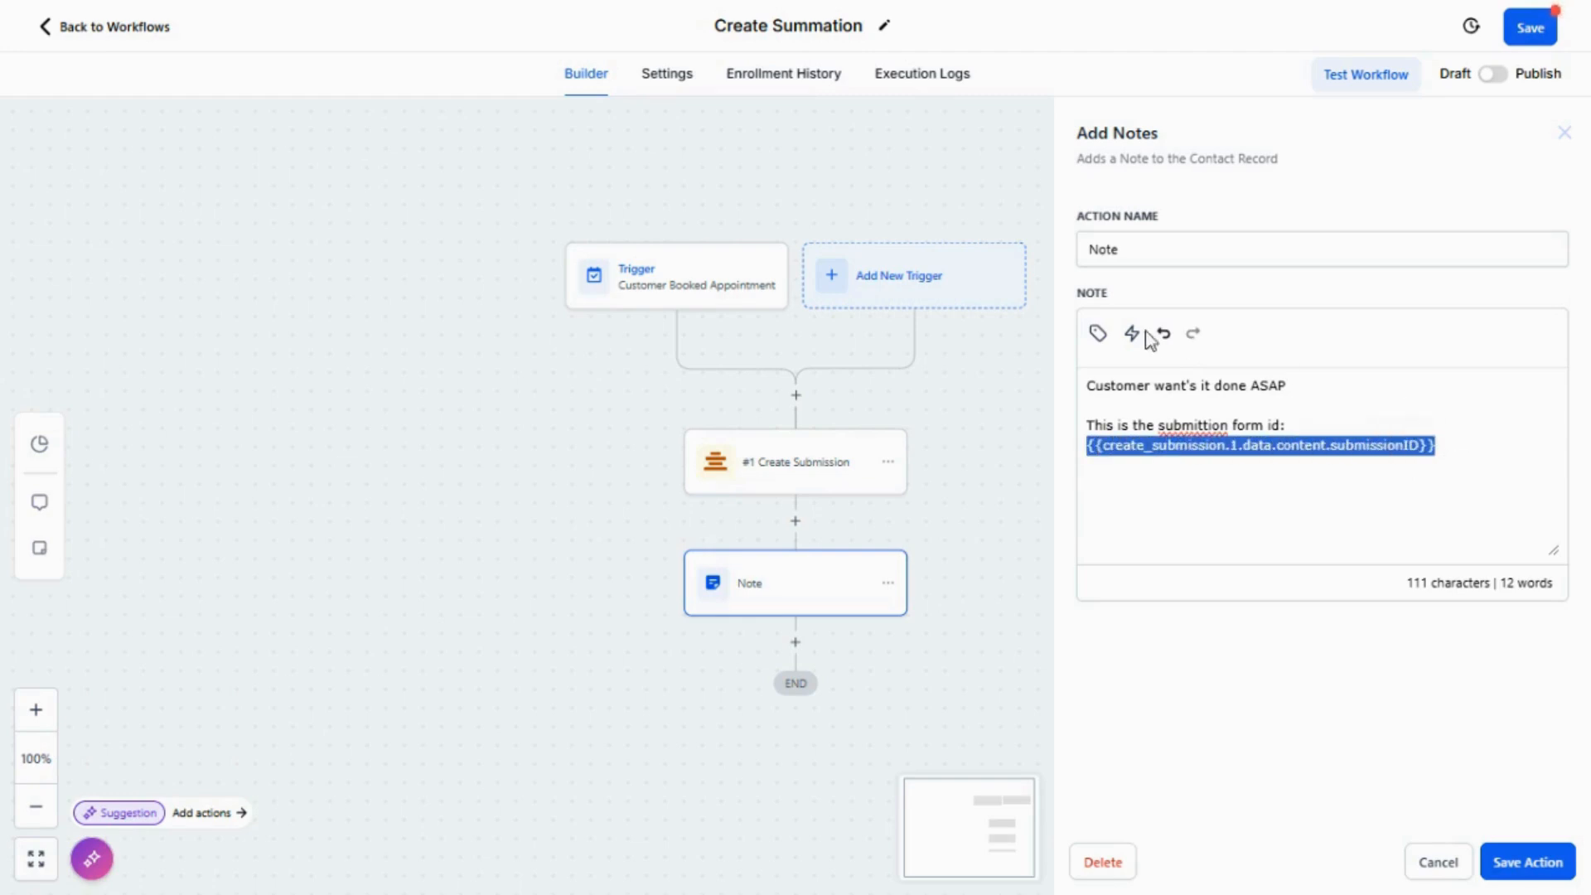
click(1098, 333)
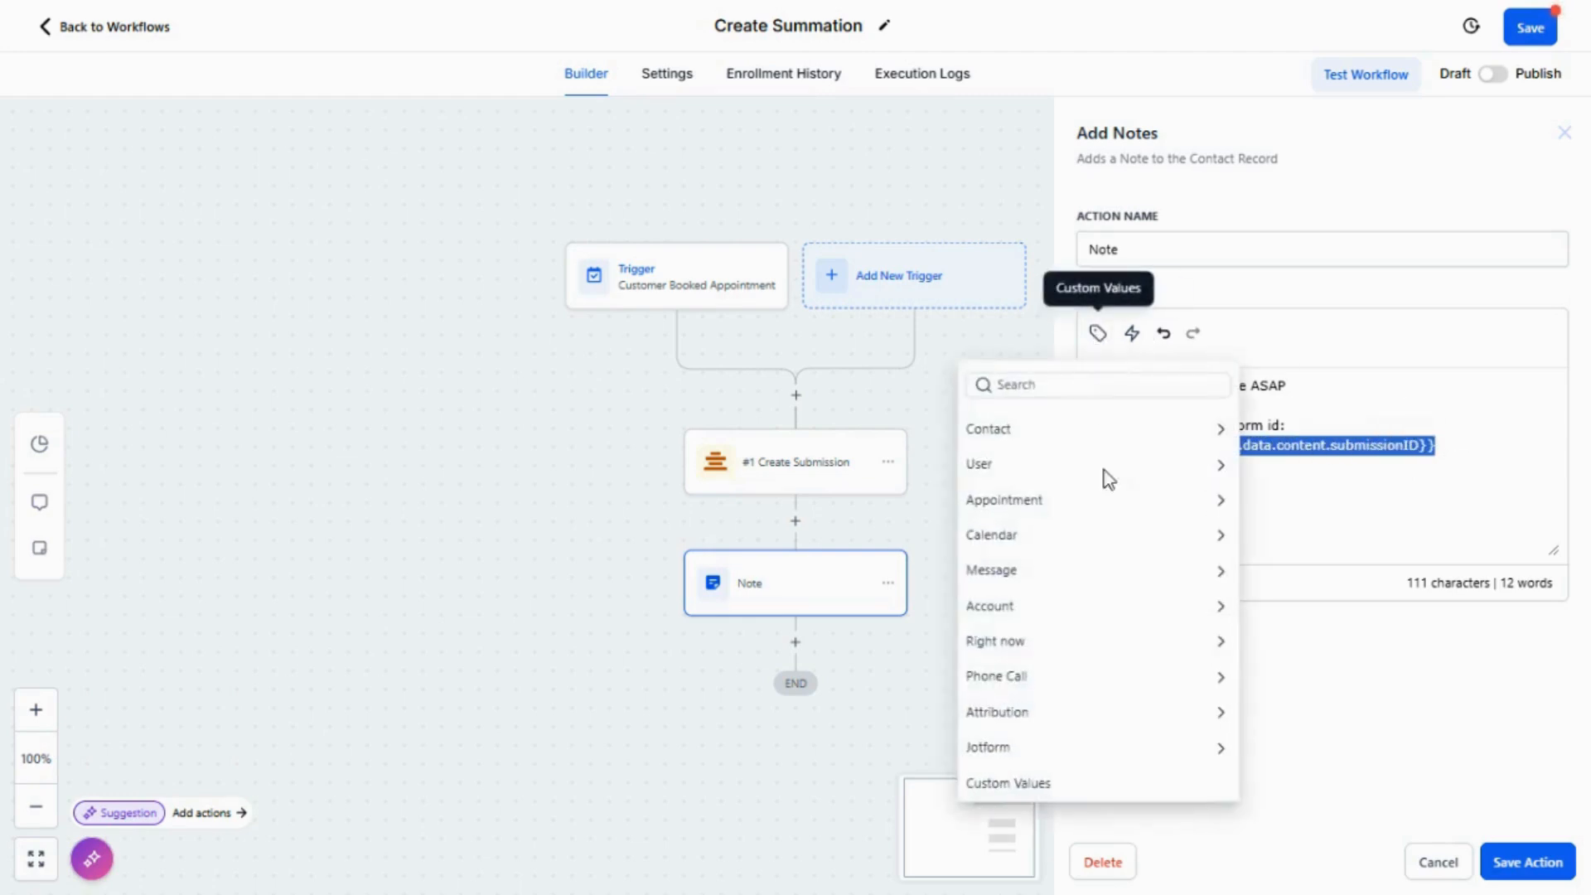
click(1111, 746)
click(1026, 484)
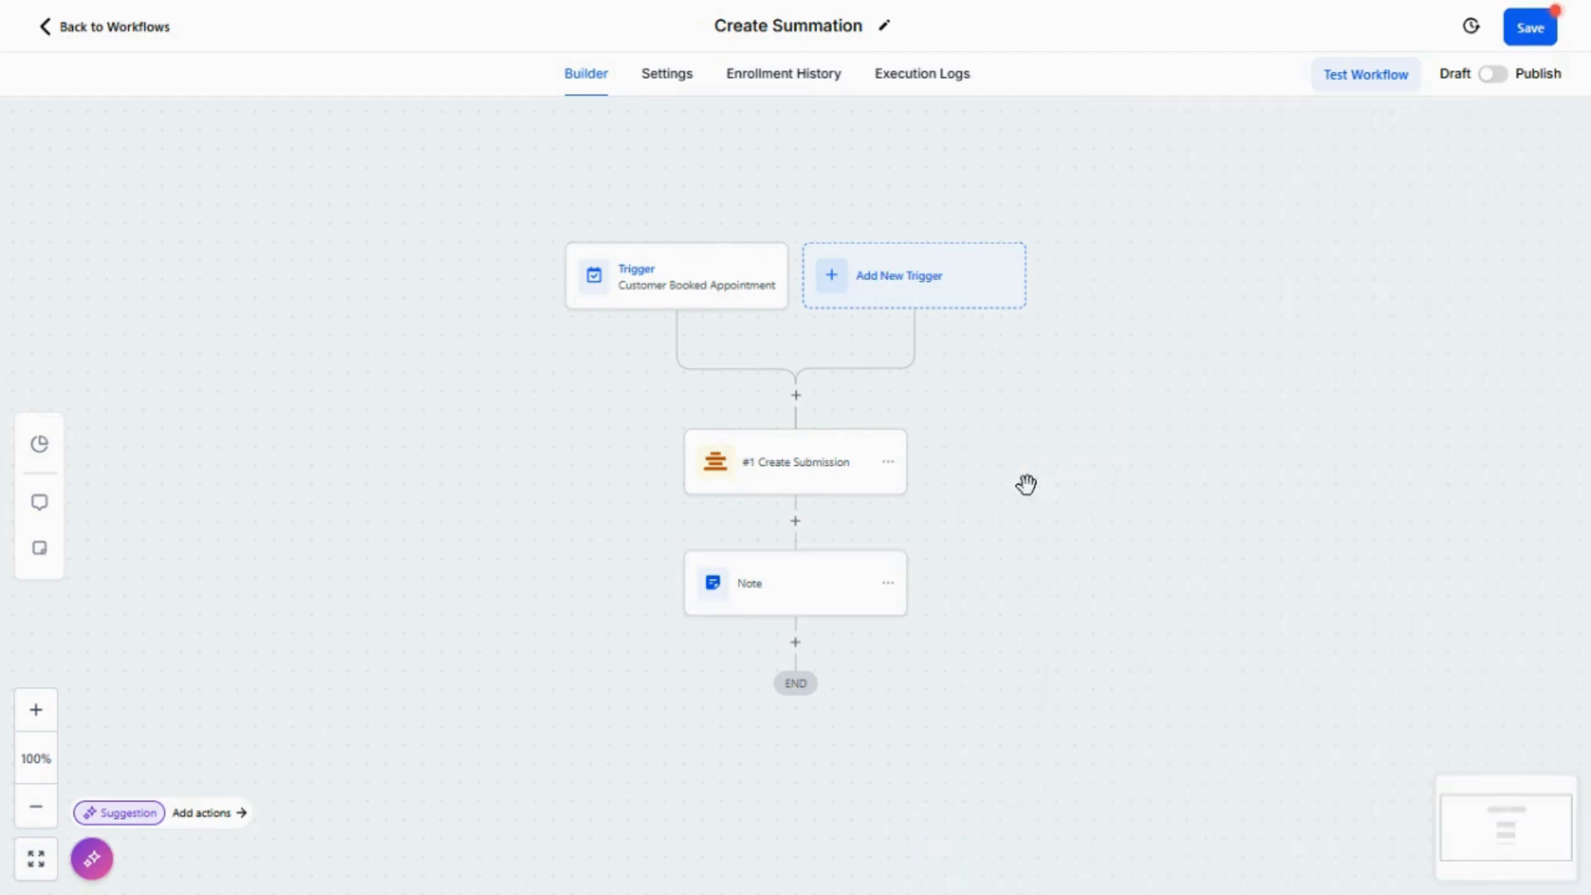
Step: Reopen the Note action, view the Jotform custom values offered by #1 Create Submission, including submissionID, and save the action
click(740, 590)
click(1096, 338)
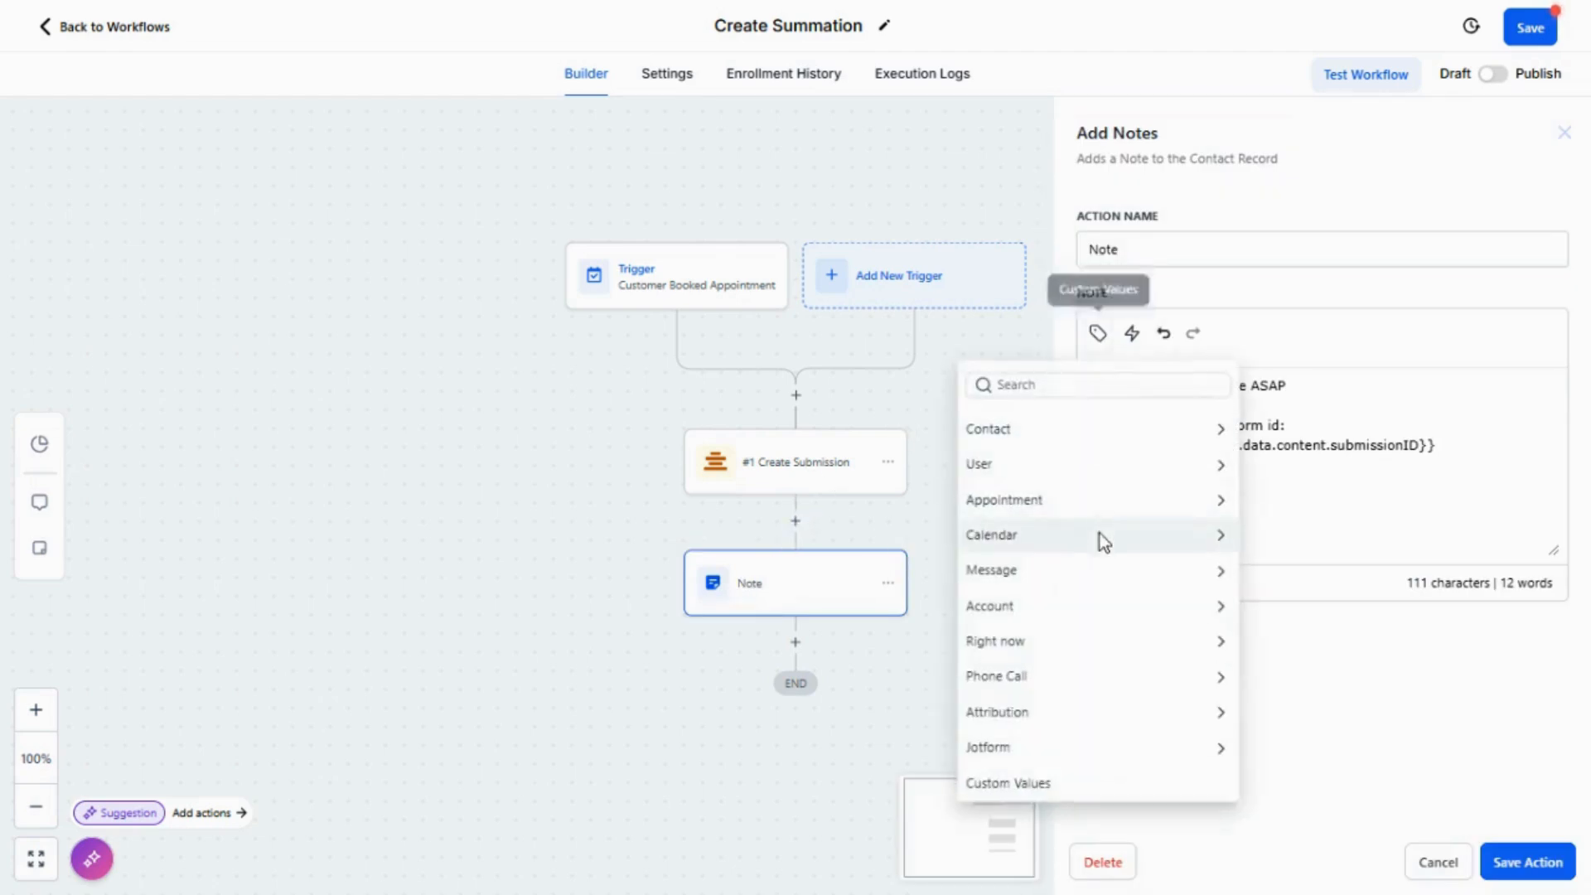
click(1065, 748)
click(1058, 474)
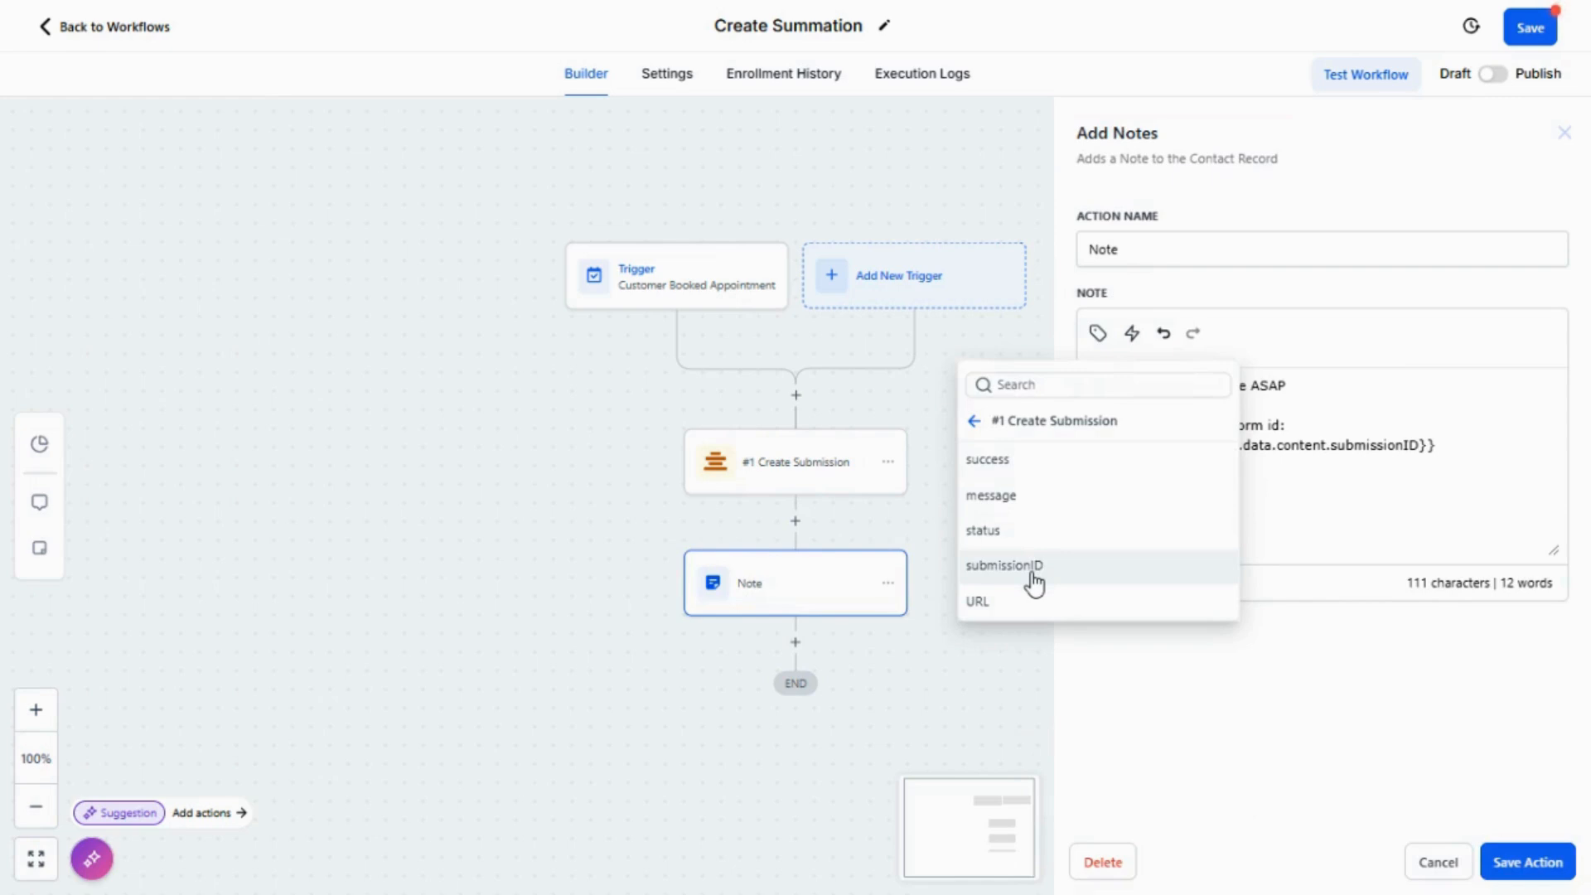
click(1299, 687)
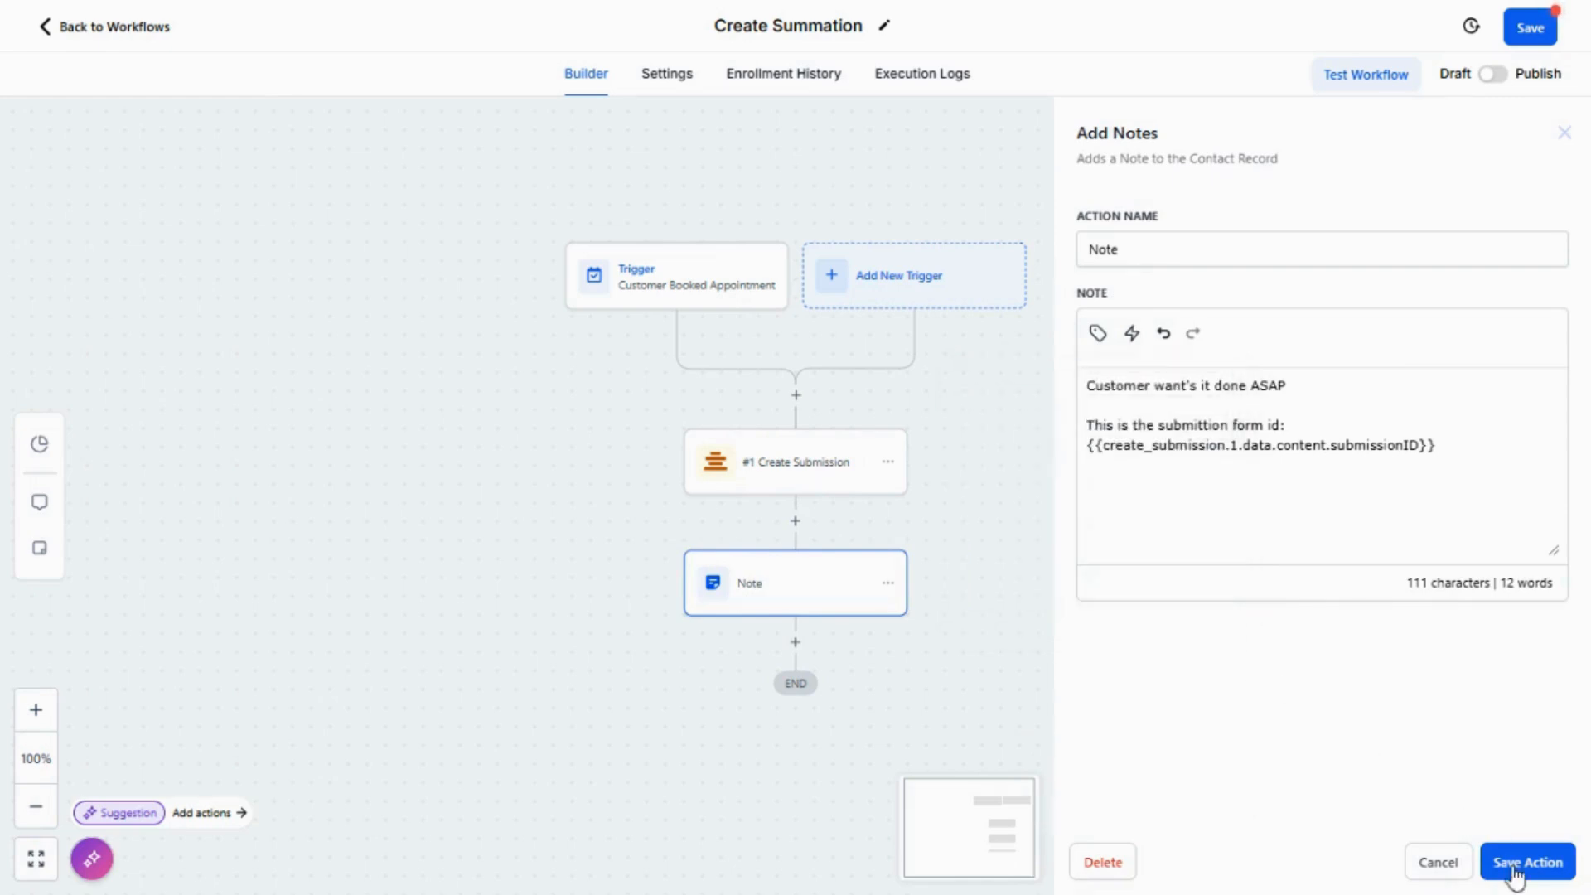
click(1514, 864)
Step: Save the Create Summation workflow and run a test of it for the test contact
click(1541, 30)
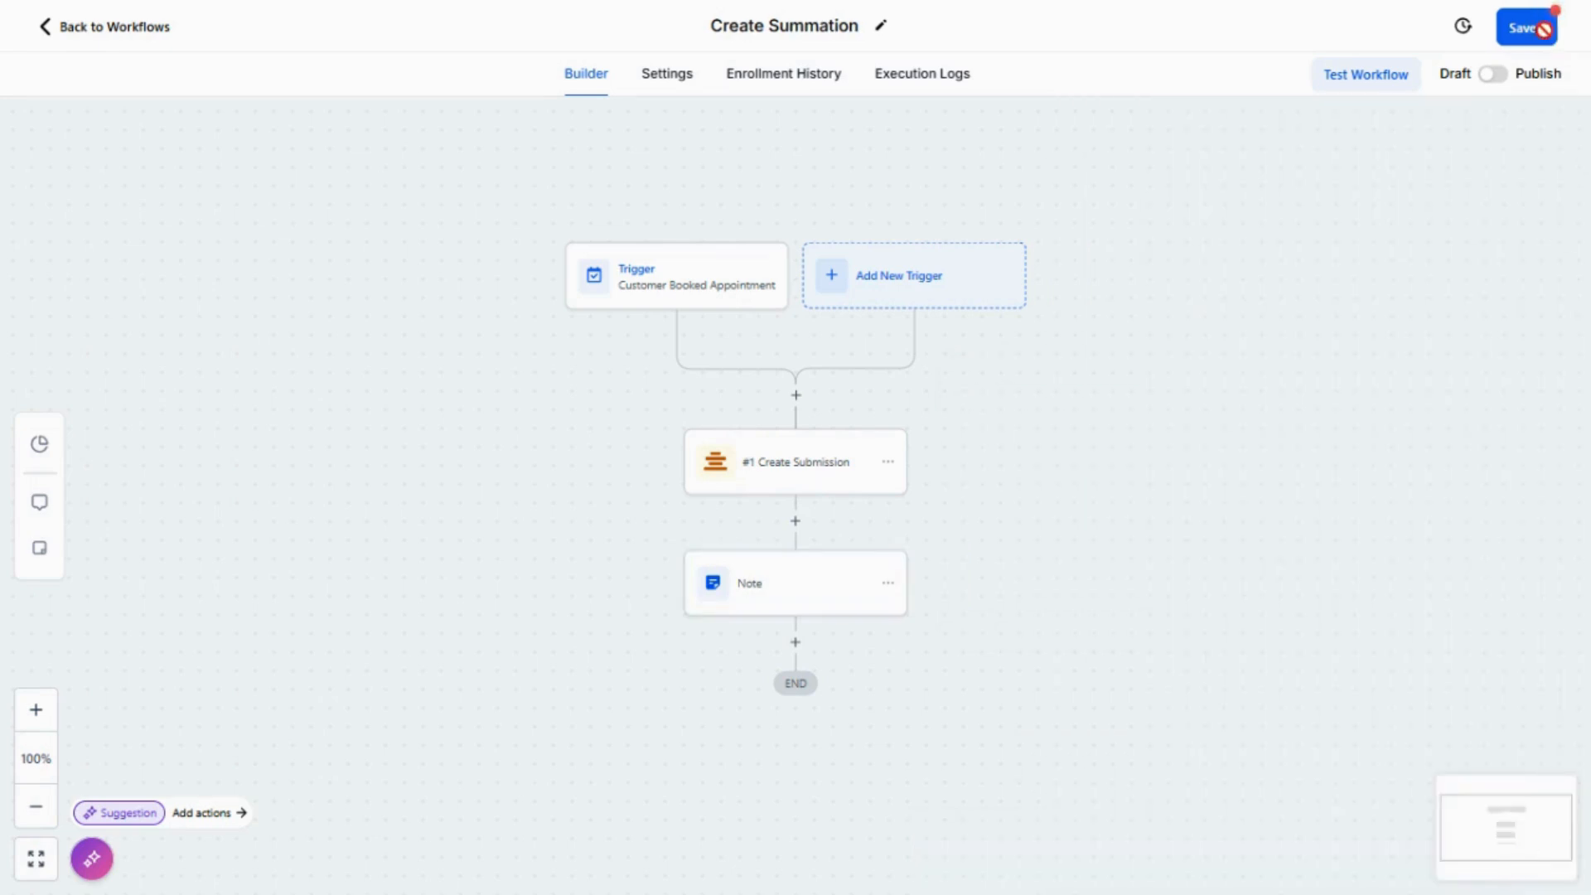
click(1340, 96)
click(1239, 256)
click(1243, 288)
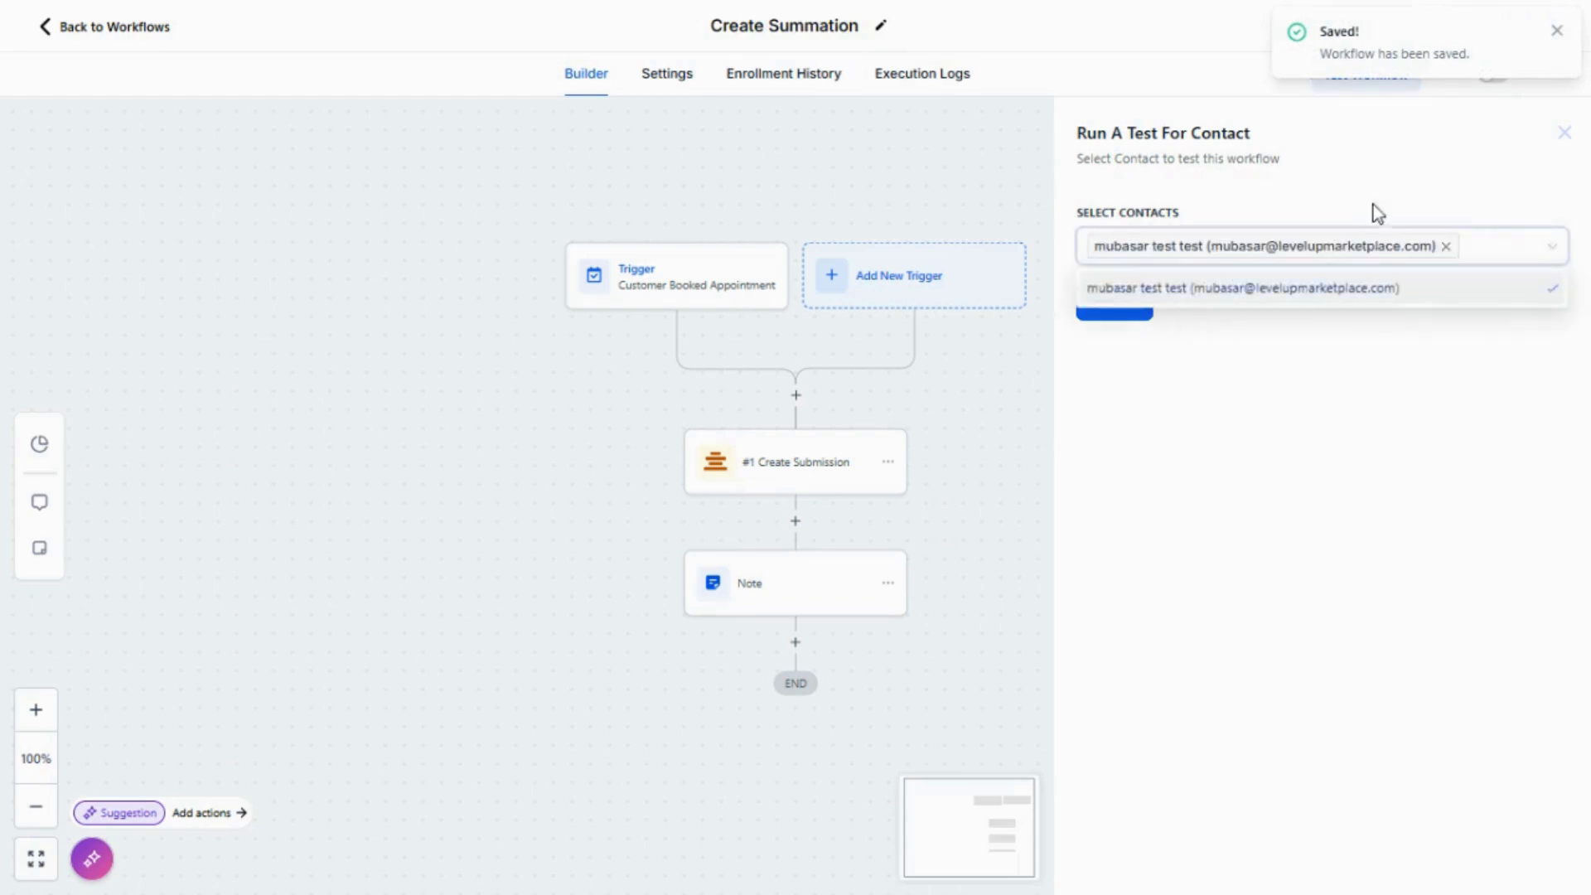
click(1374, 205)
click(1112, 313)
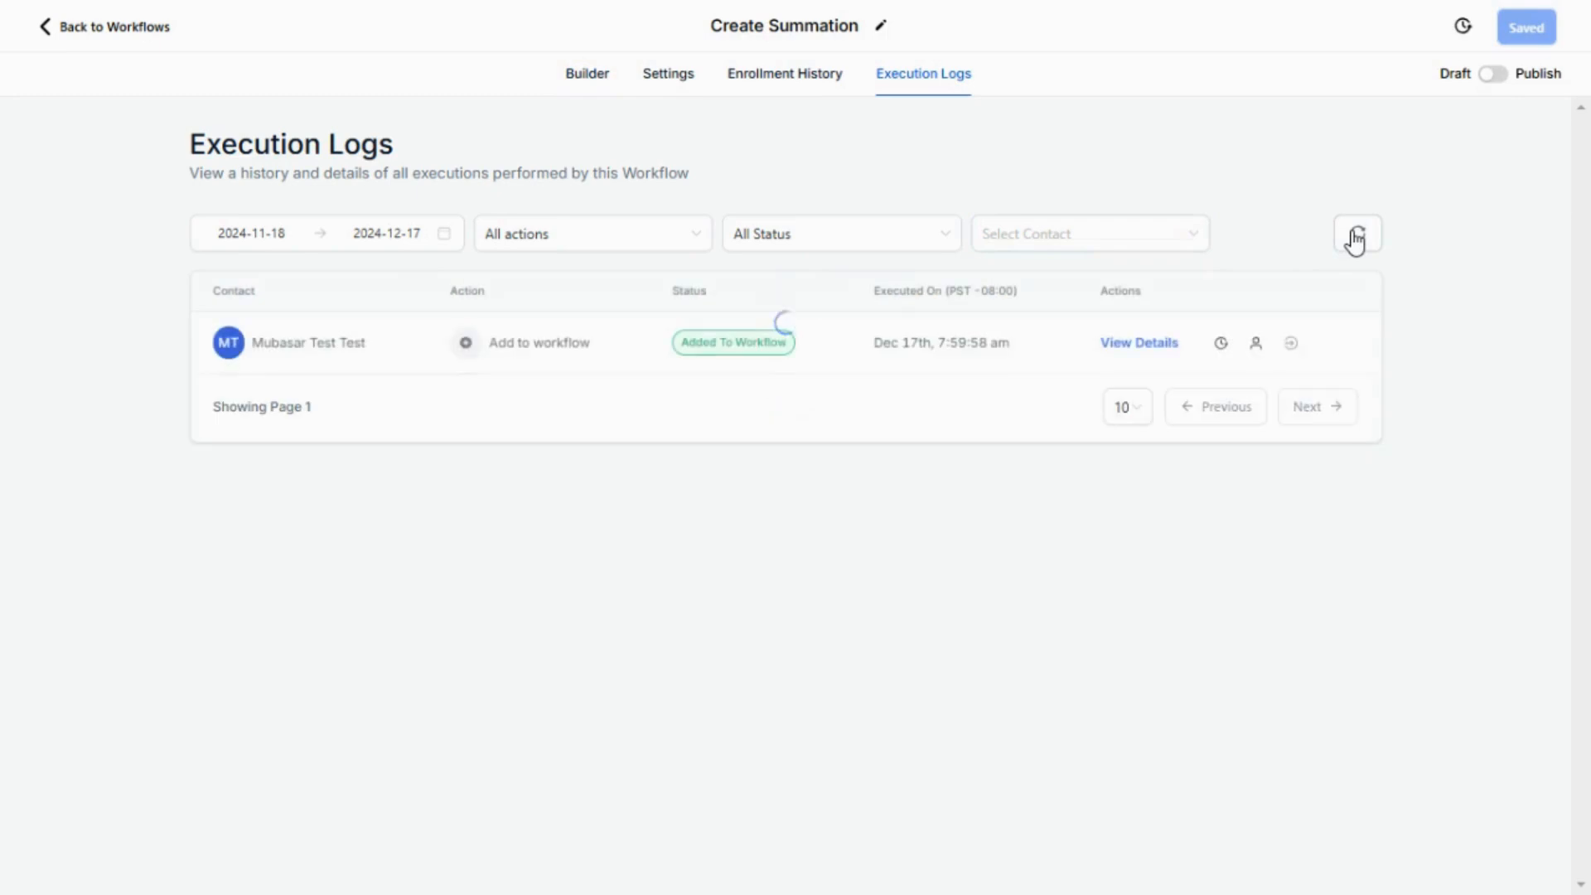
Step: Refresh the Create Summation workflow's execution logs to follow the test run through to the end
click(1356, 239)
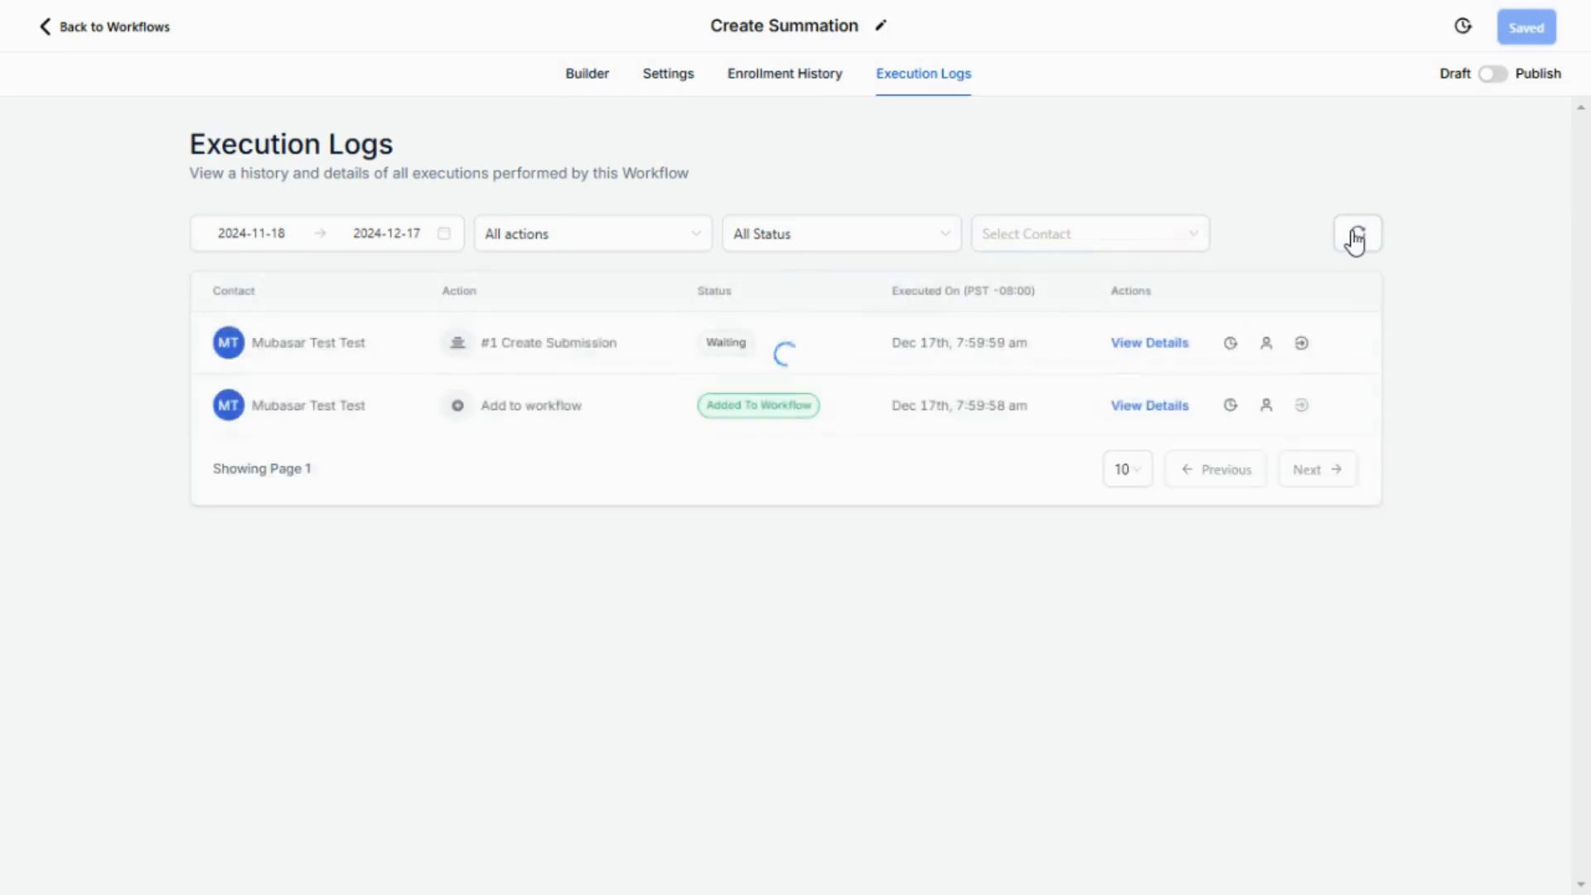
click(1356, 239)
click(1356, 238)
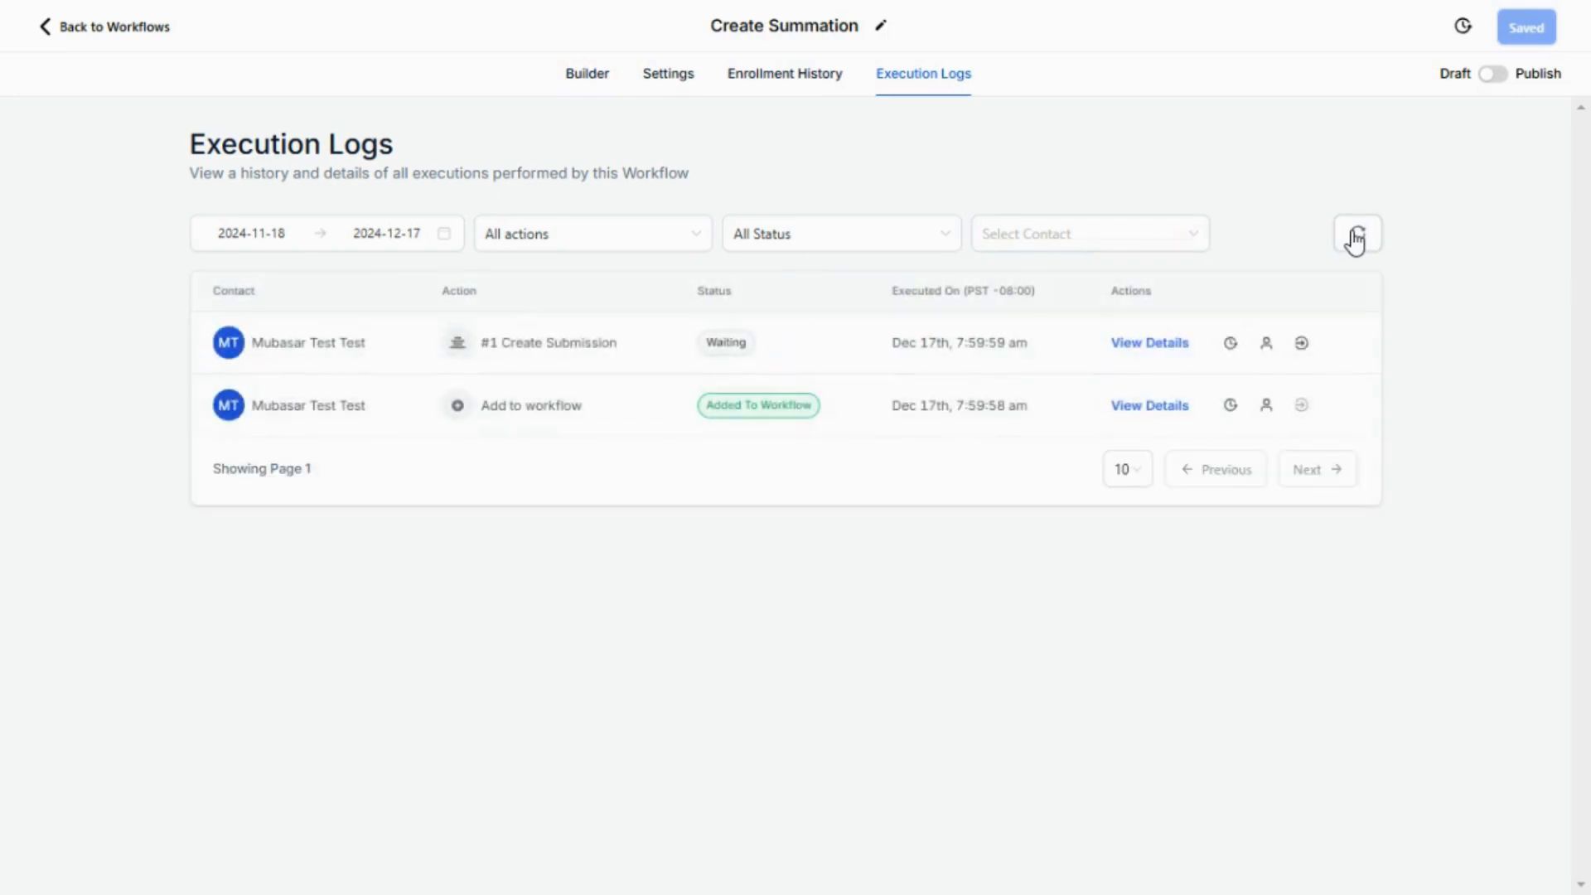
click(1355, 239)
click(1356, 238)
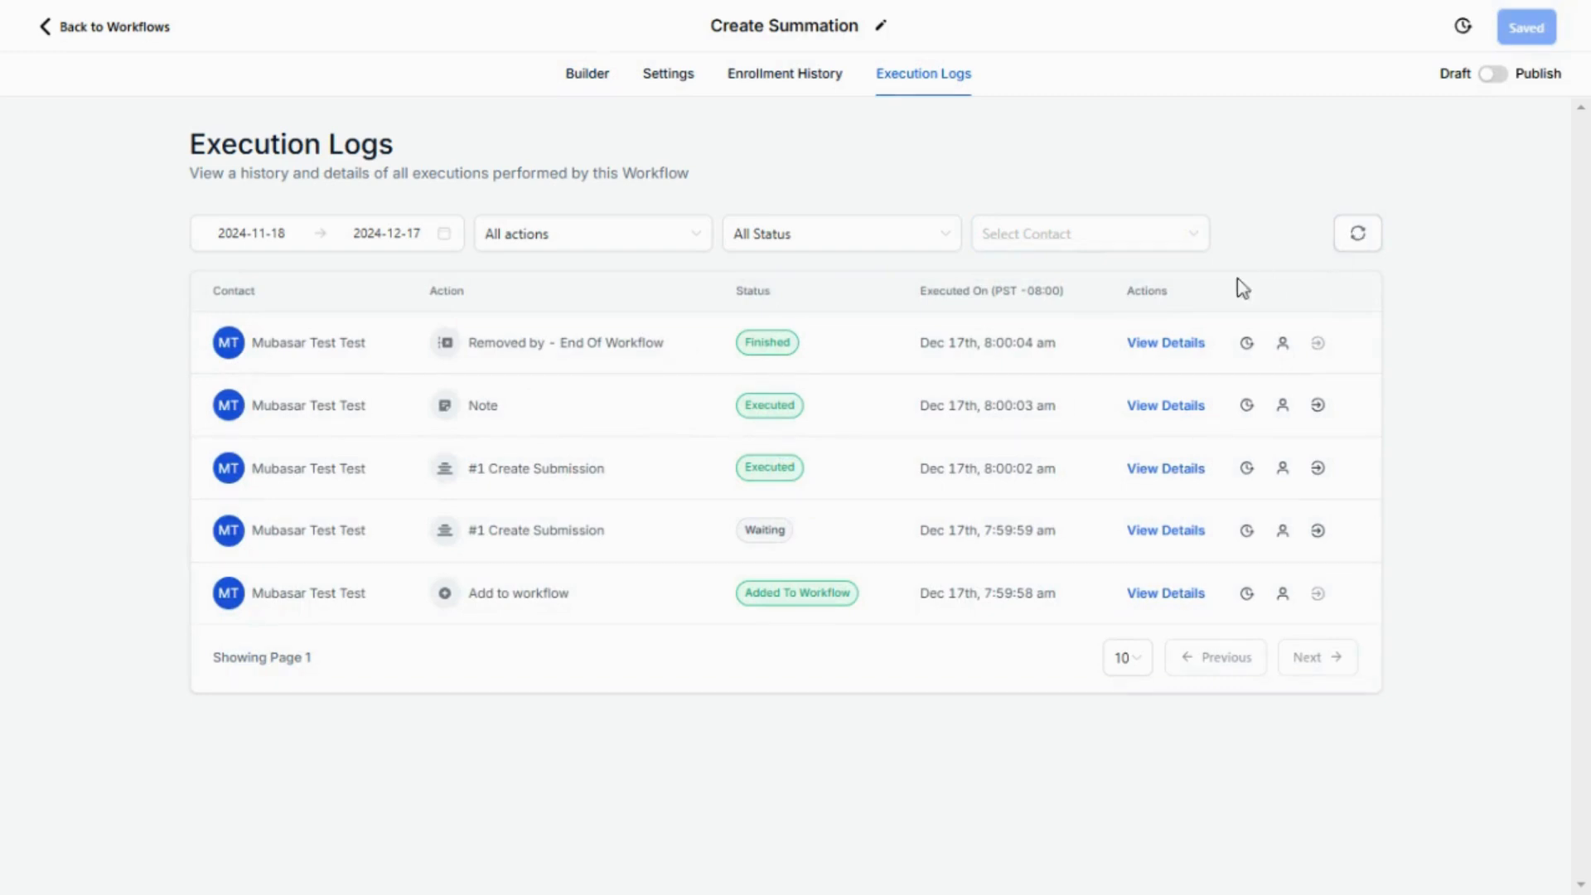
click(1361, 237)
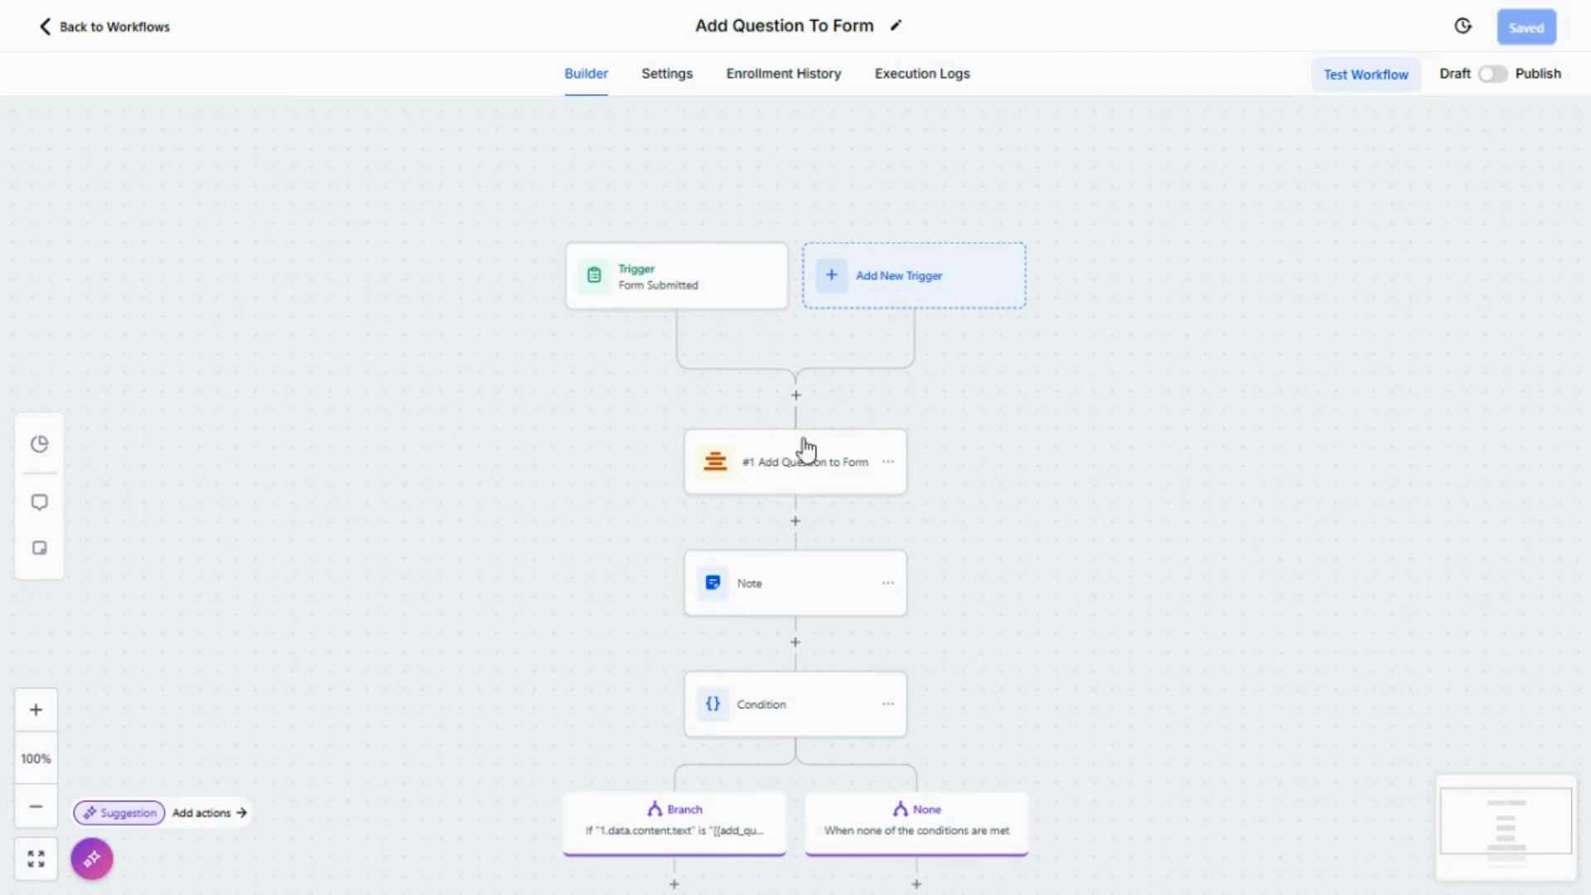
Step: Examine the Add Question to Form action's form, question type, question text, order and name settings
click(828, 469)
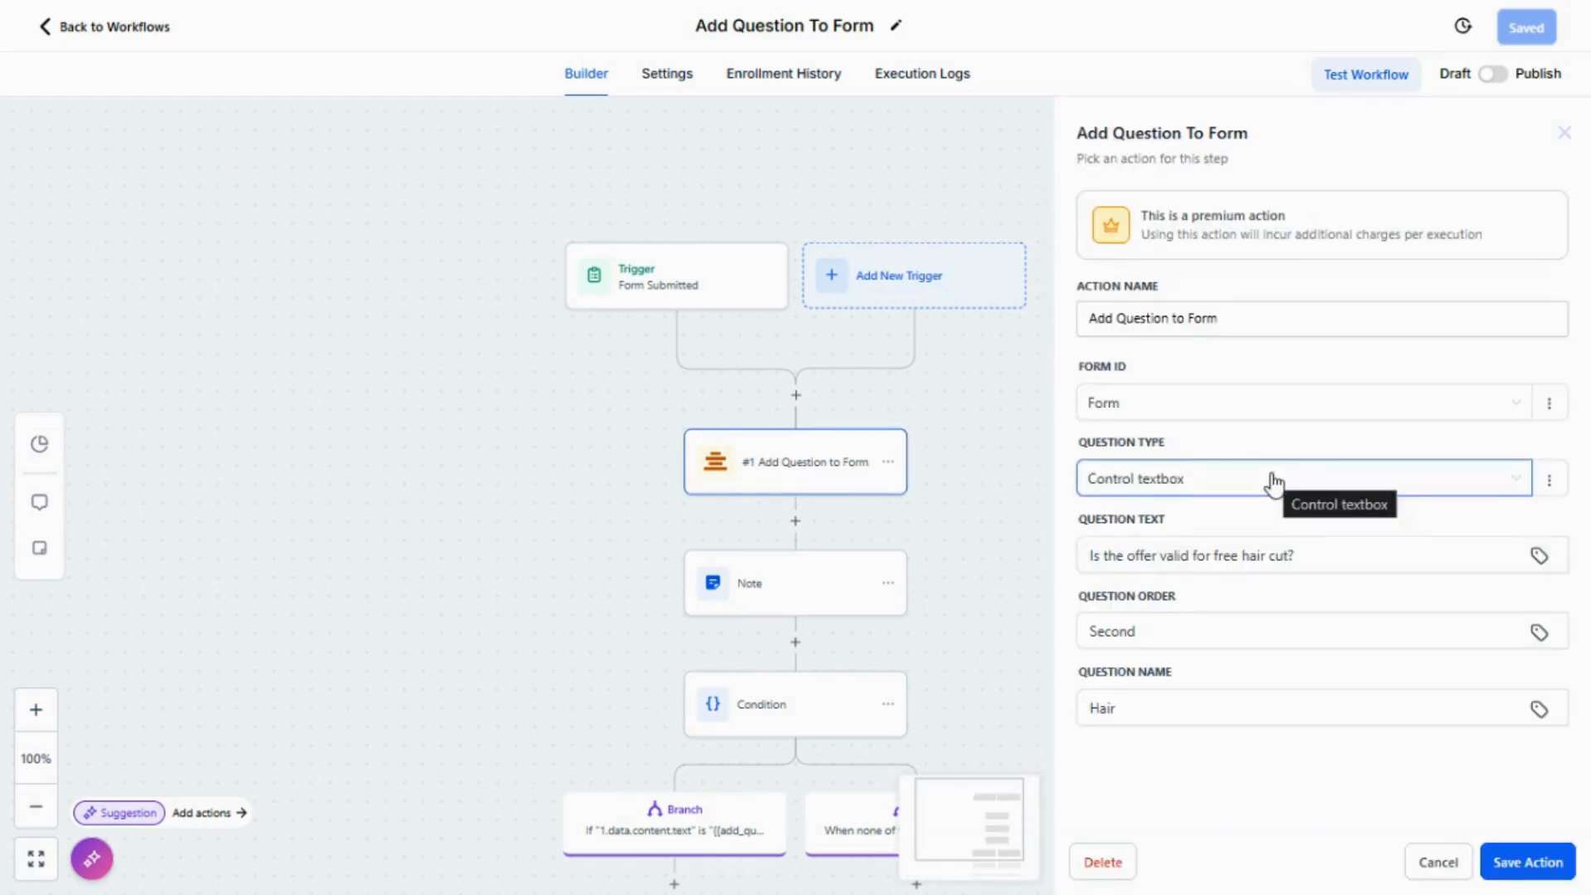
click(1182, 415)
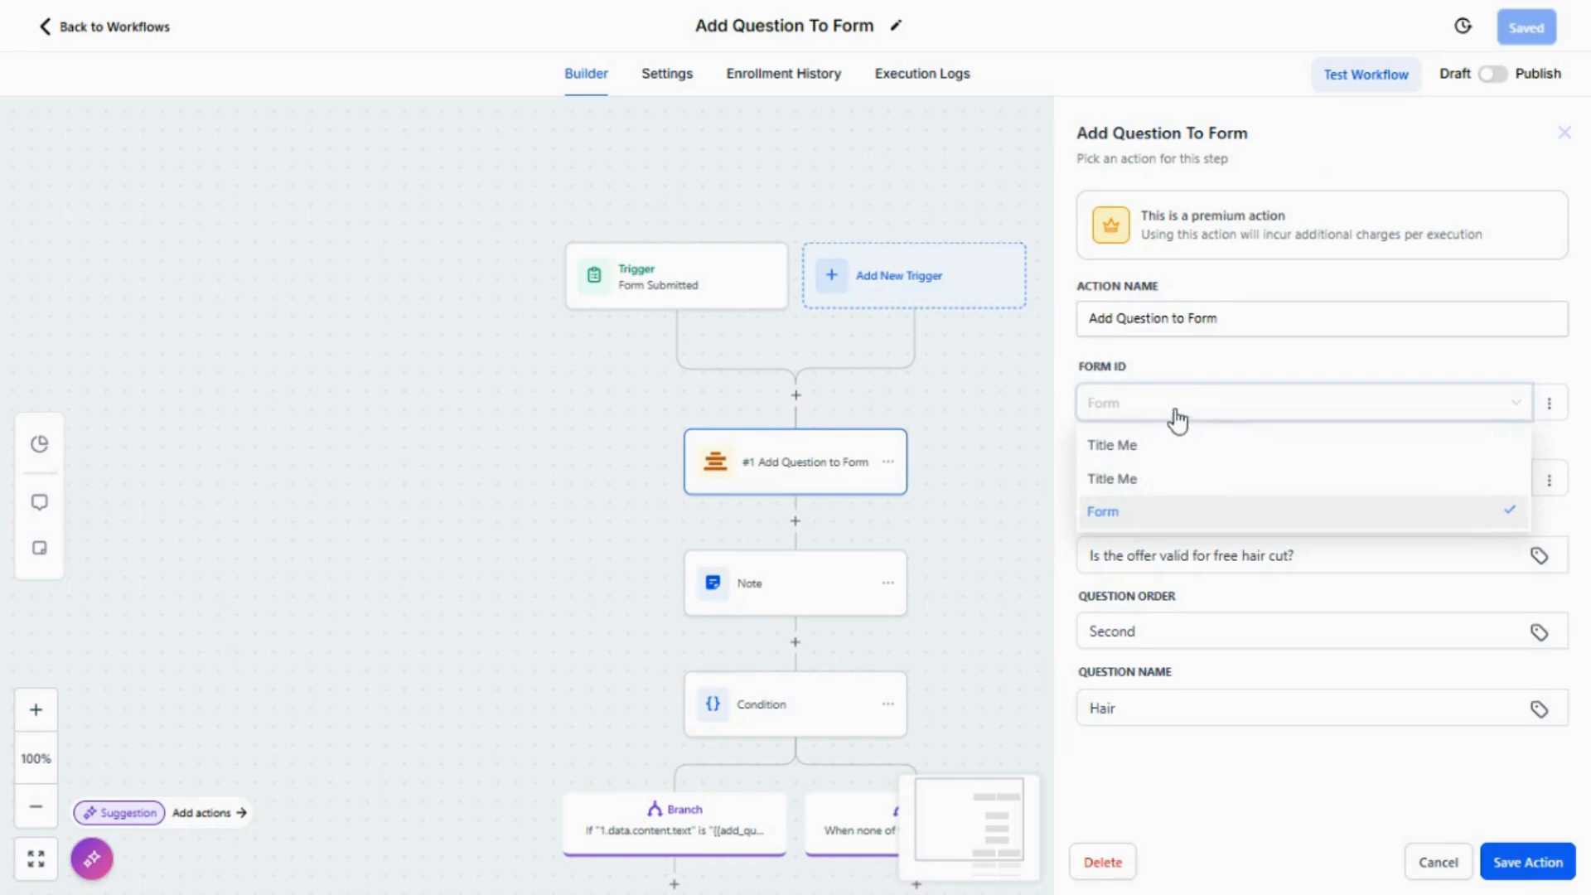
click(1174, 372)
click(1207, 489)
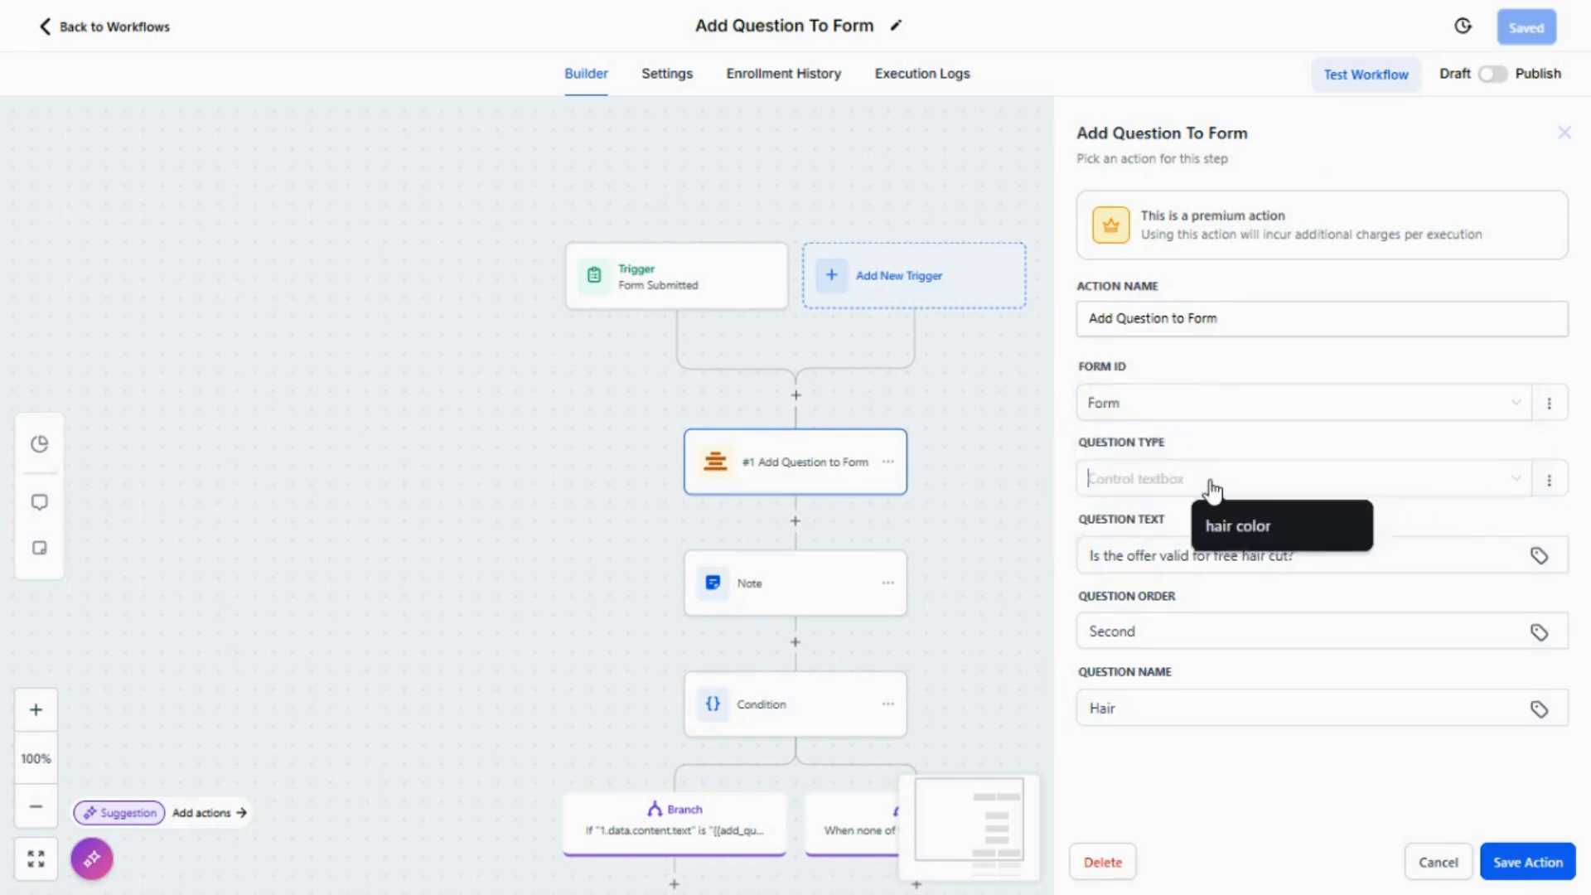
click(1220, 444)
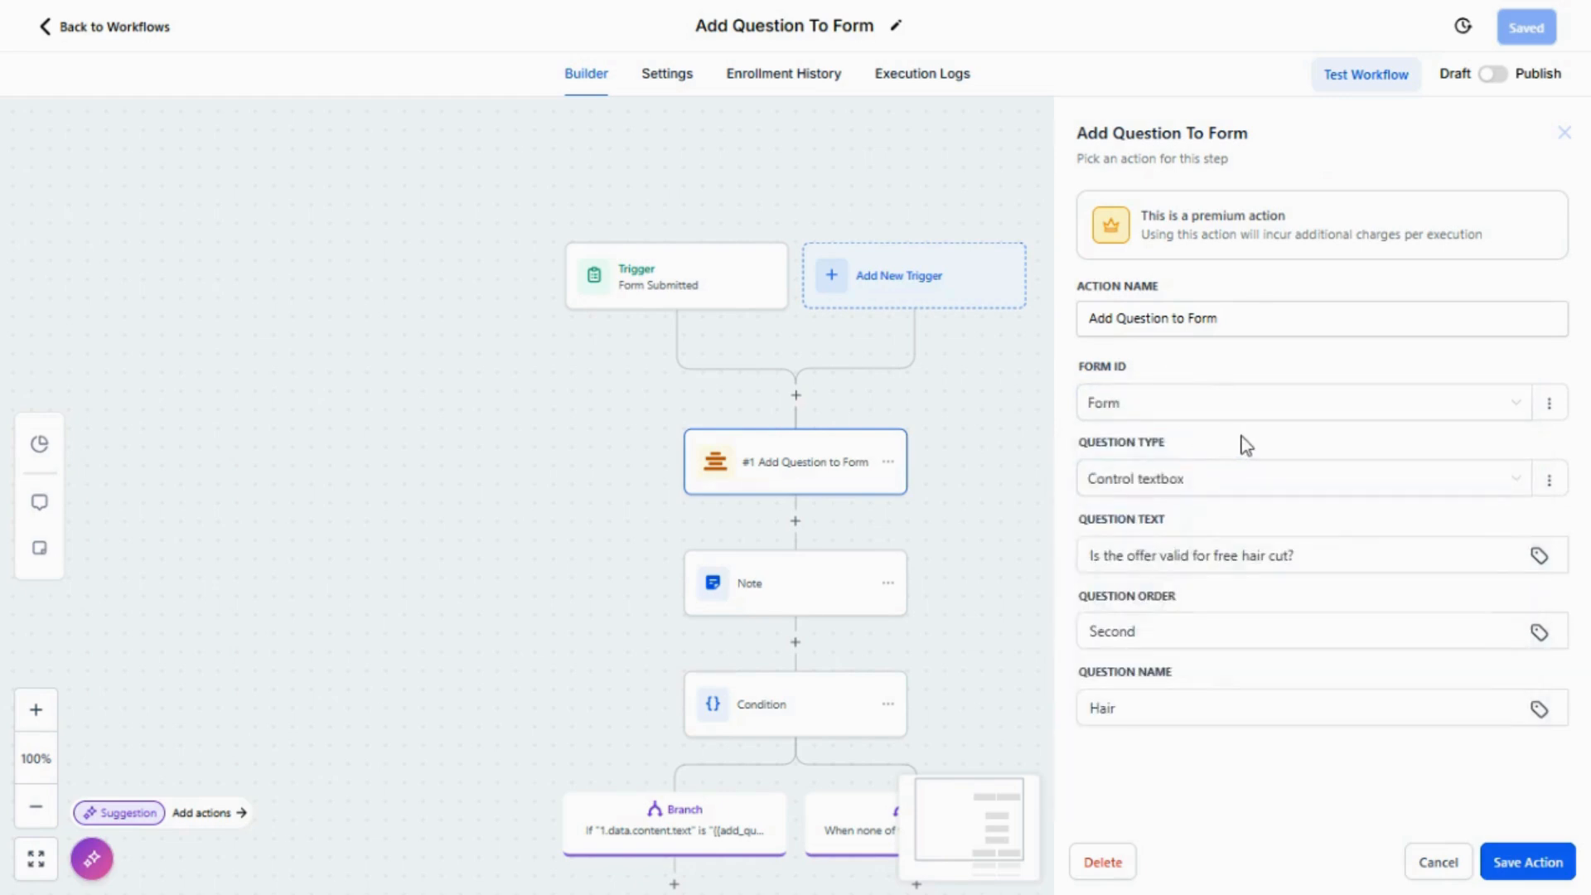
click(1239, 557)
click(1343, 557)
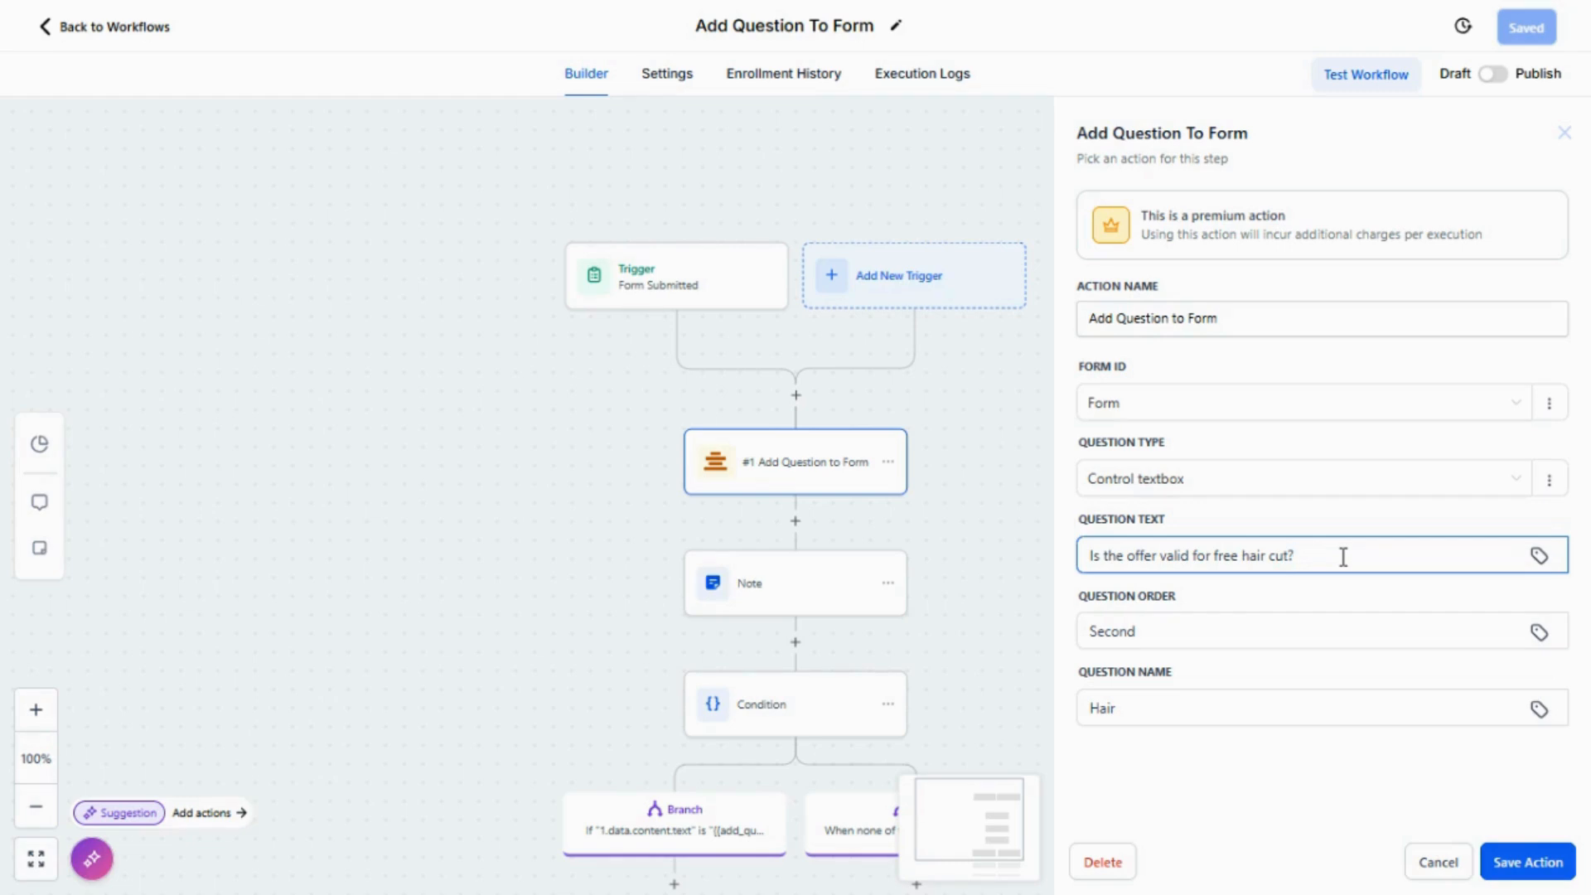
click(1201, 620)
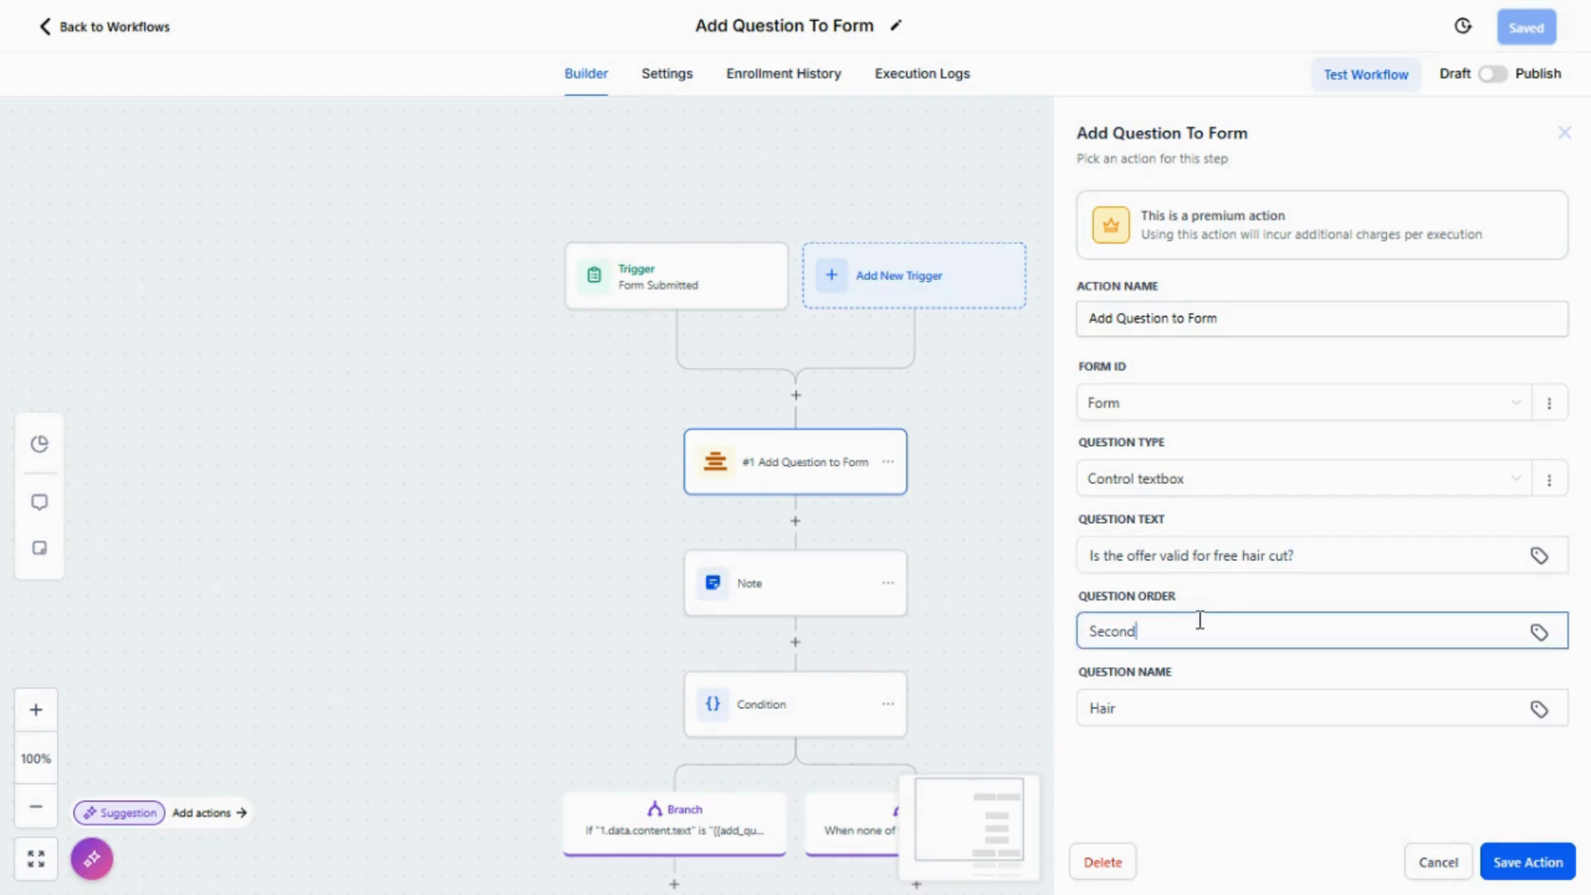
click(1196, 709)
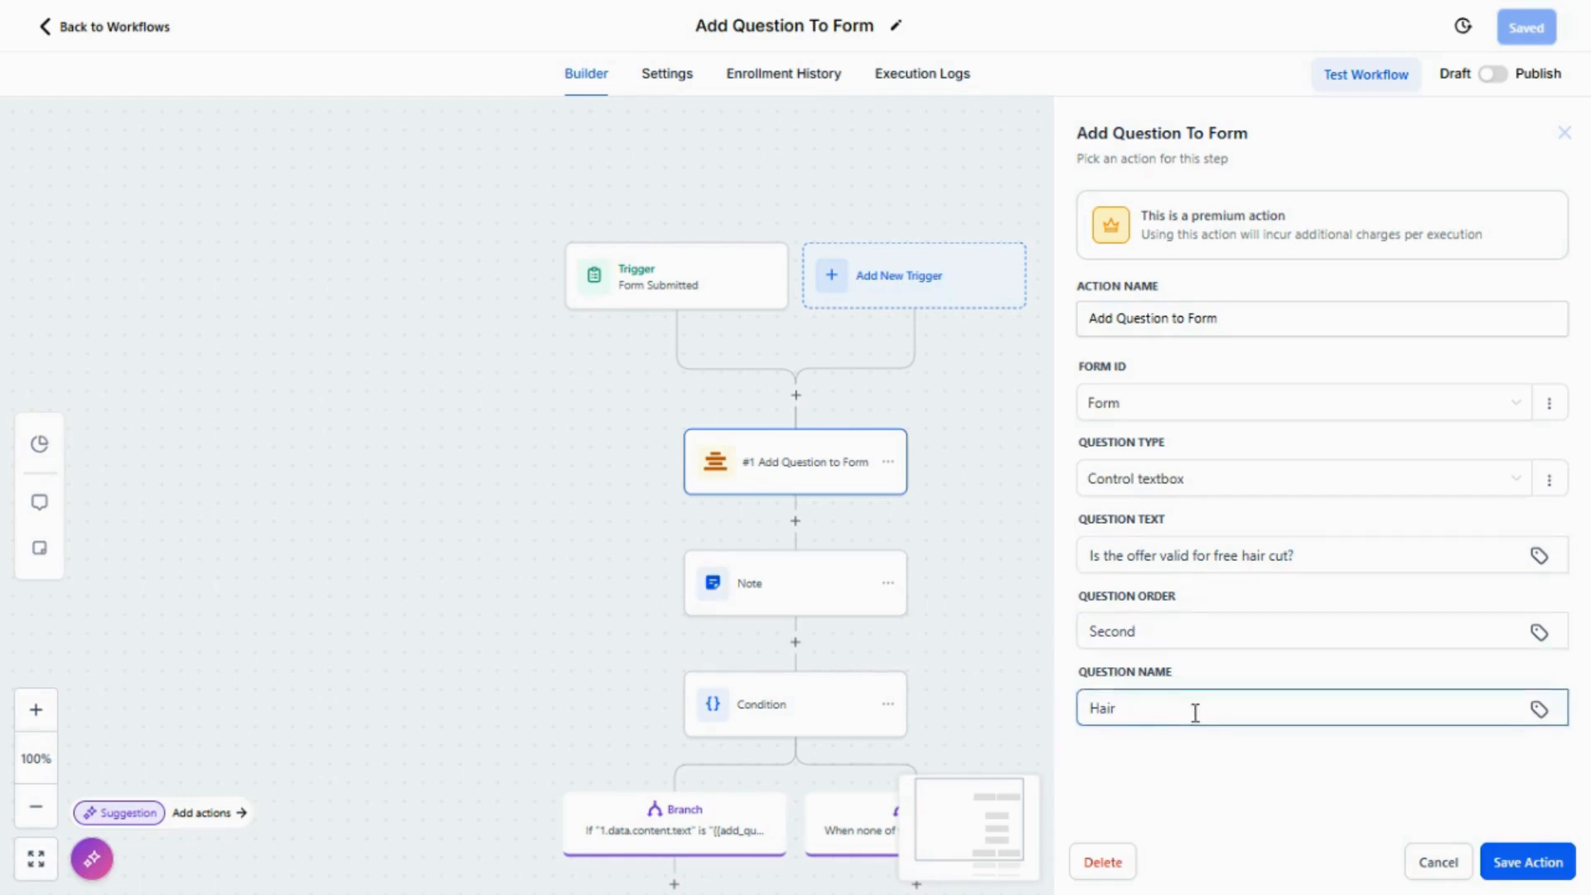
Step: Review the Note action's text and its {{add_question_to_form.1.data.content.text}} placeholder, and save the action
click(785, 598)
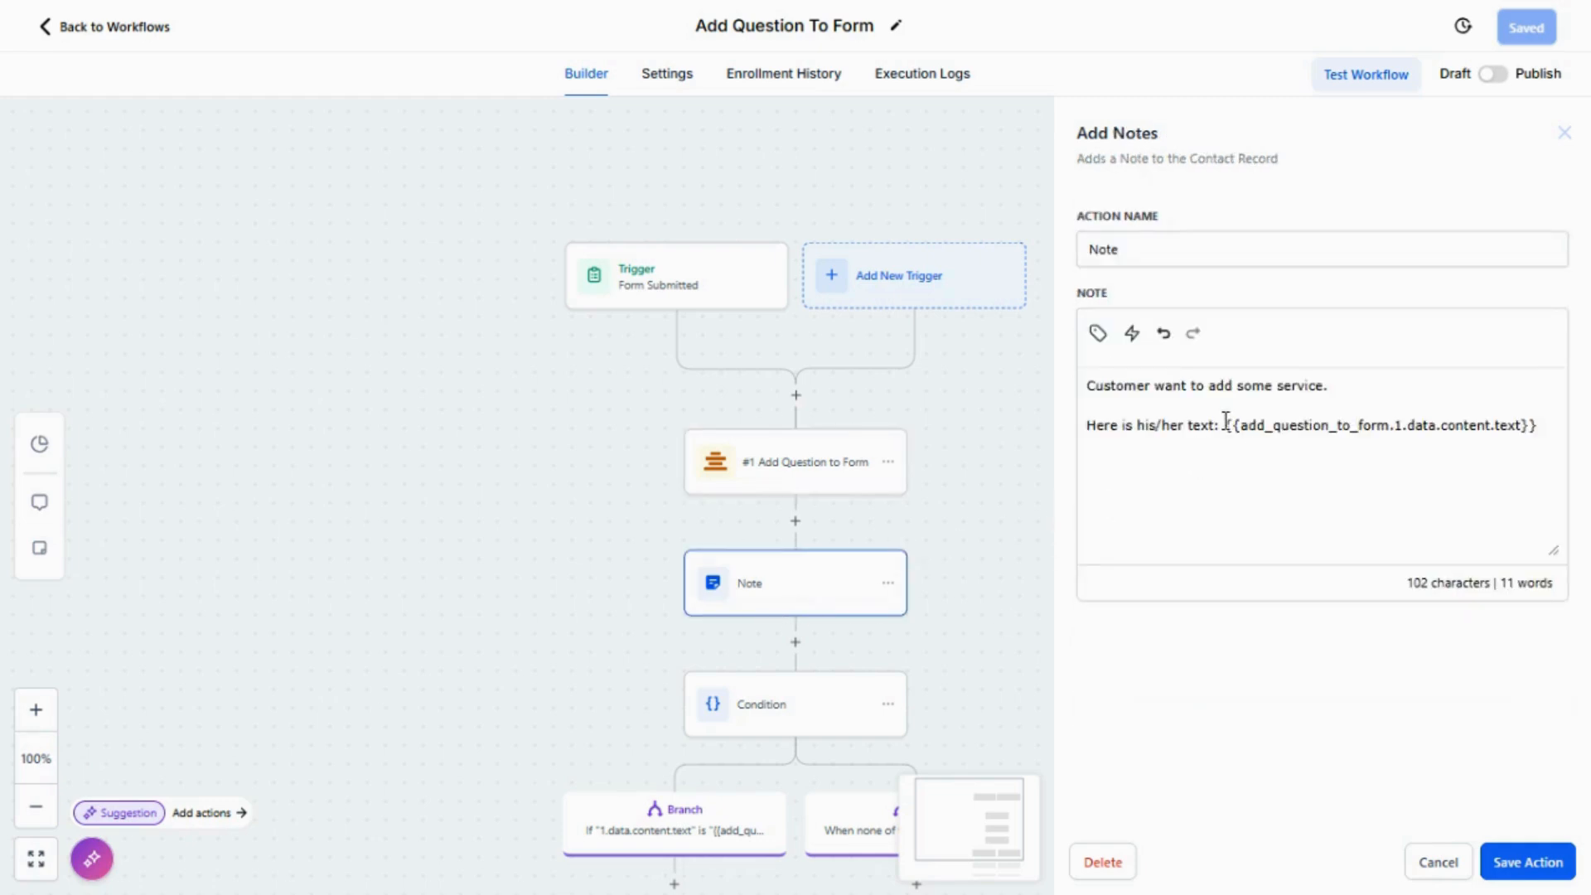
drag(1232, 427, 1537, 426)
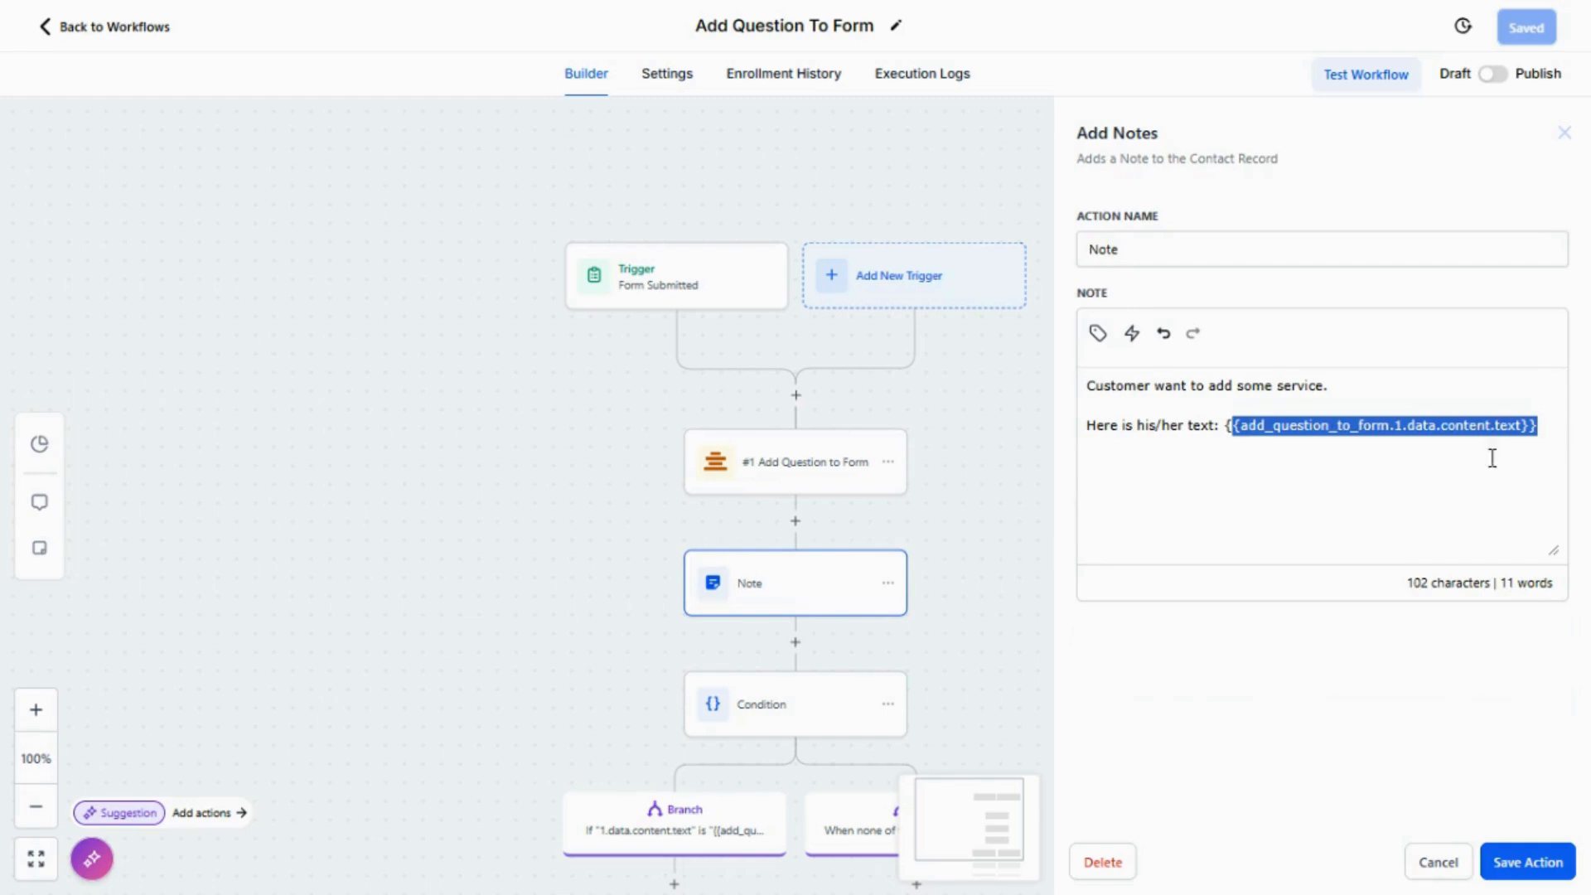
click(1298, 494)
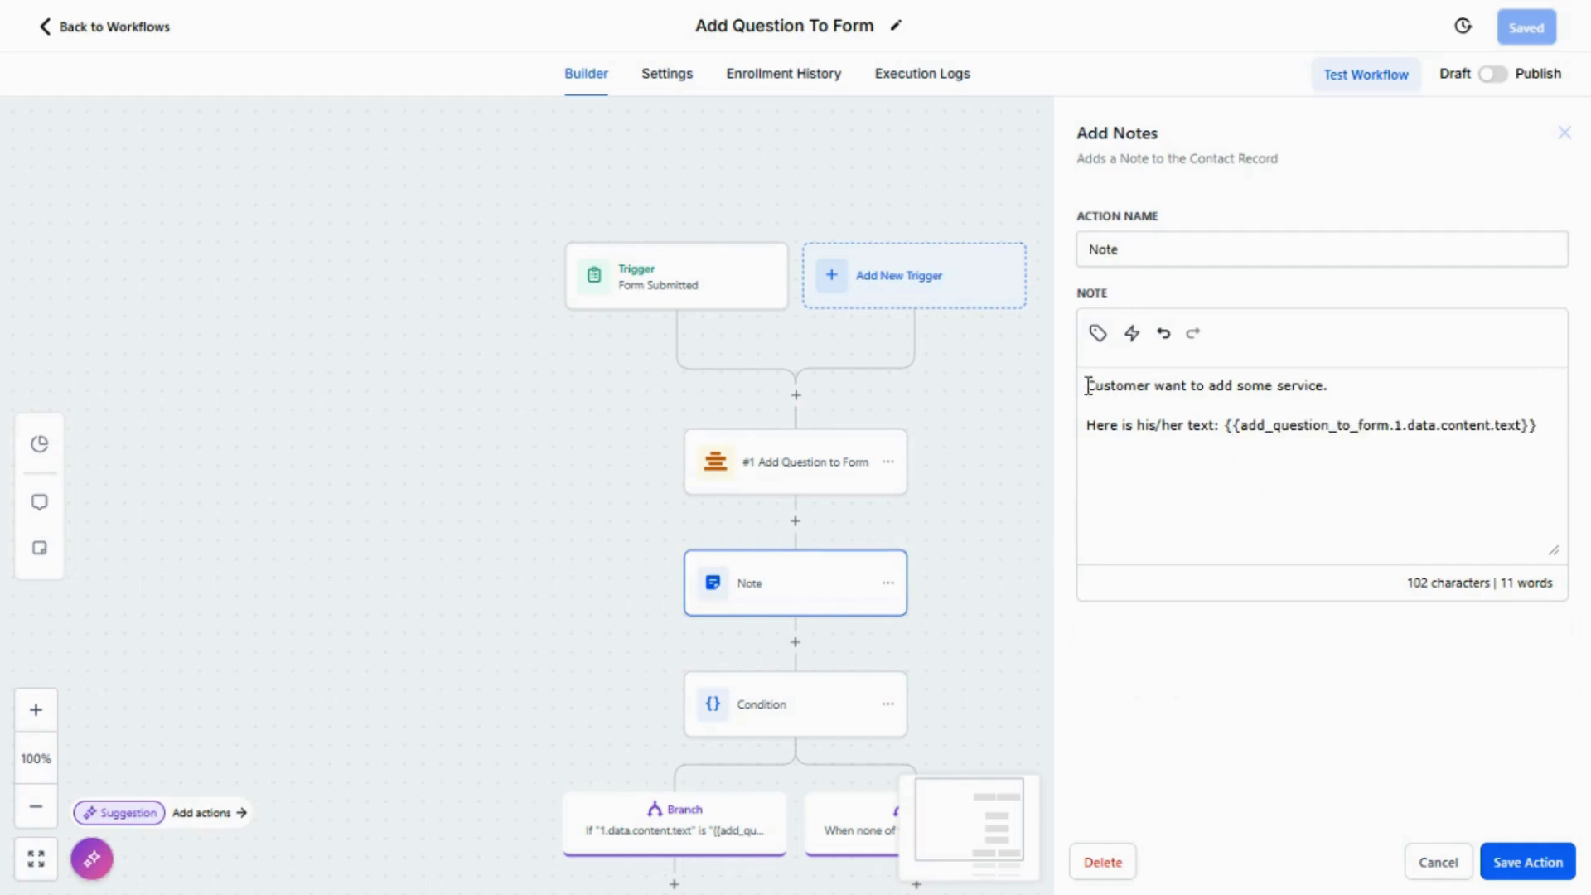
drag(1086, 385, 1407, 378)
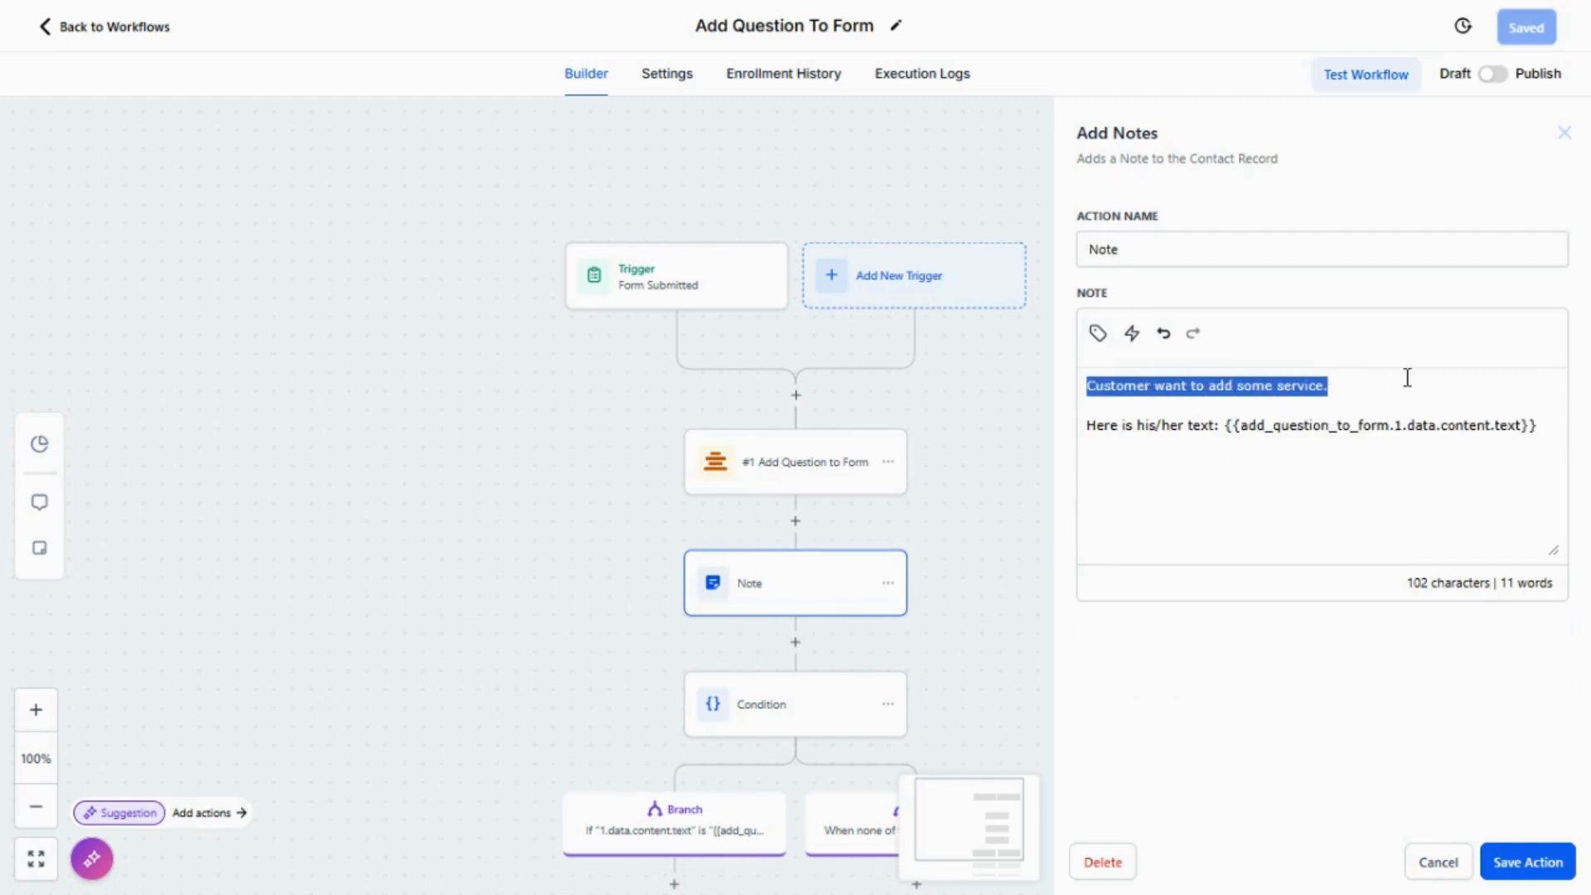
click(1545, 862)
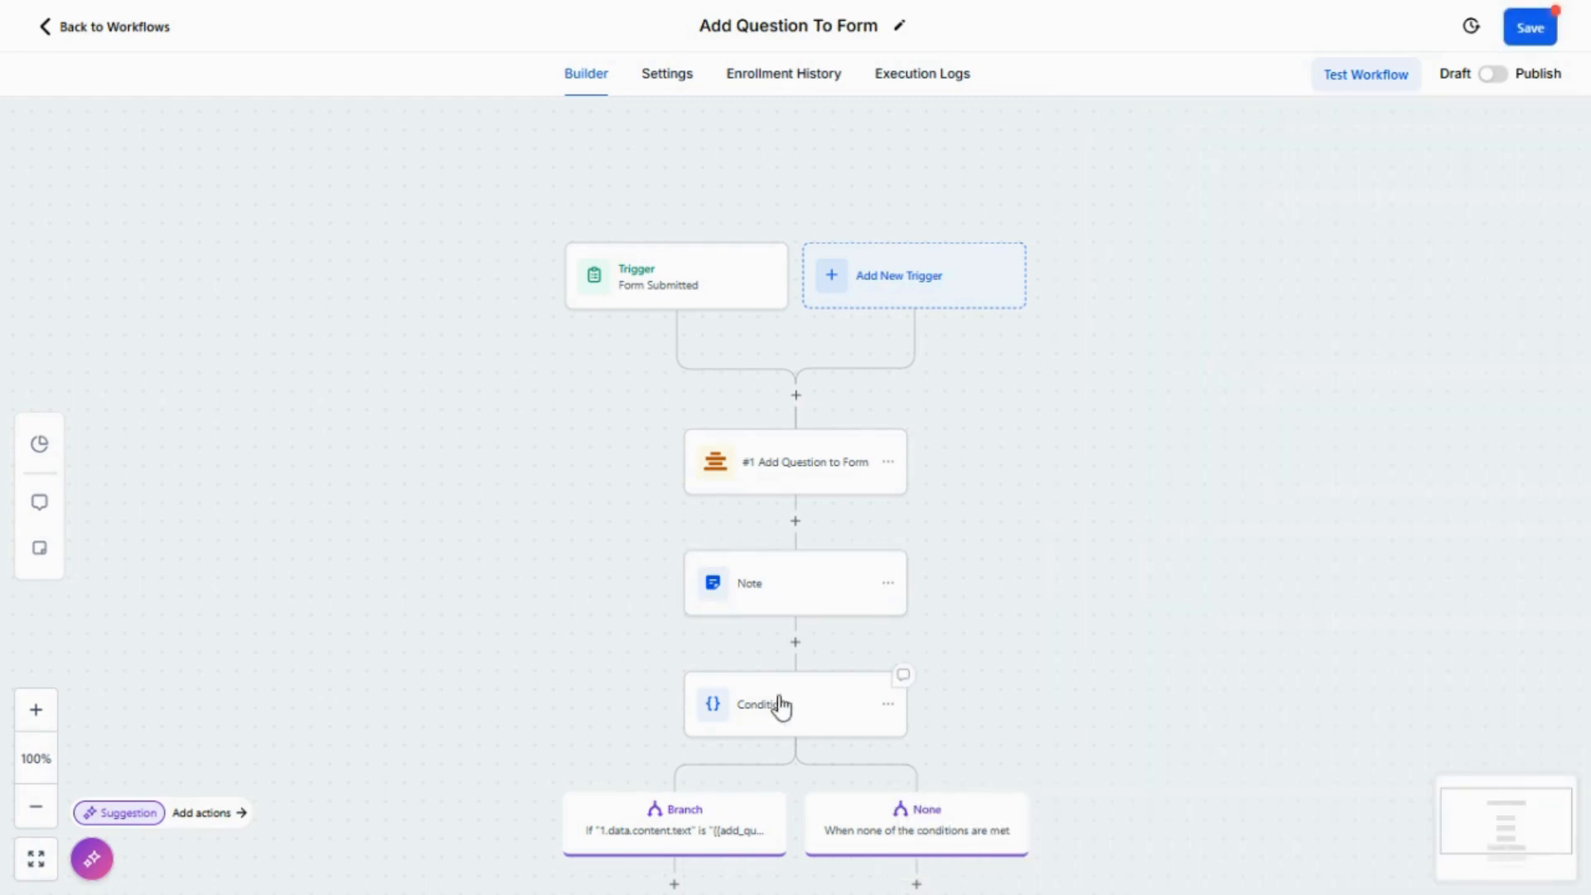
Step: Review the title and message of the Internal Notification action under the condition's Branch, and save the action
scroll(1119, 546, down, 2)
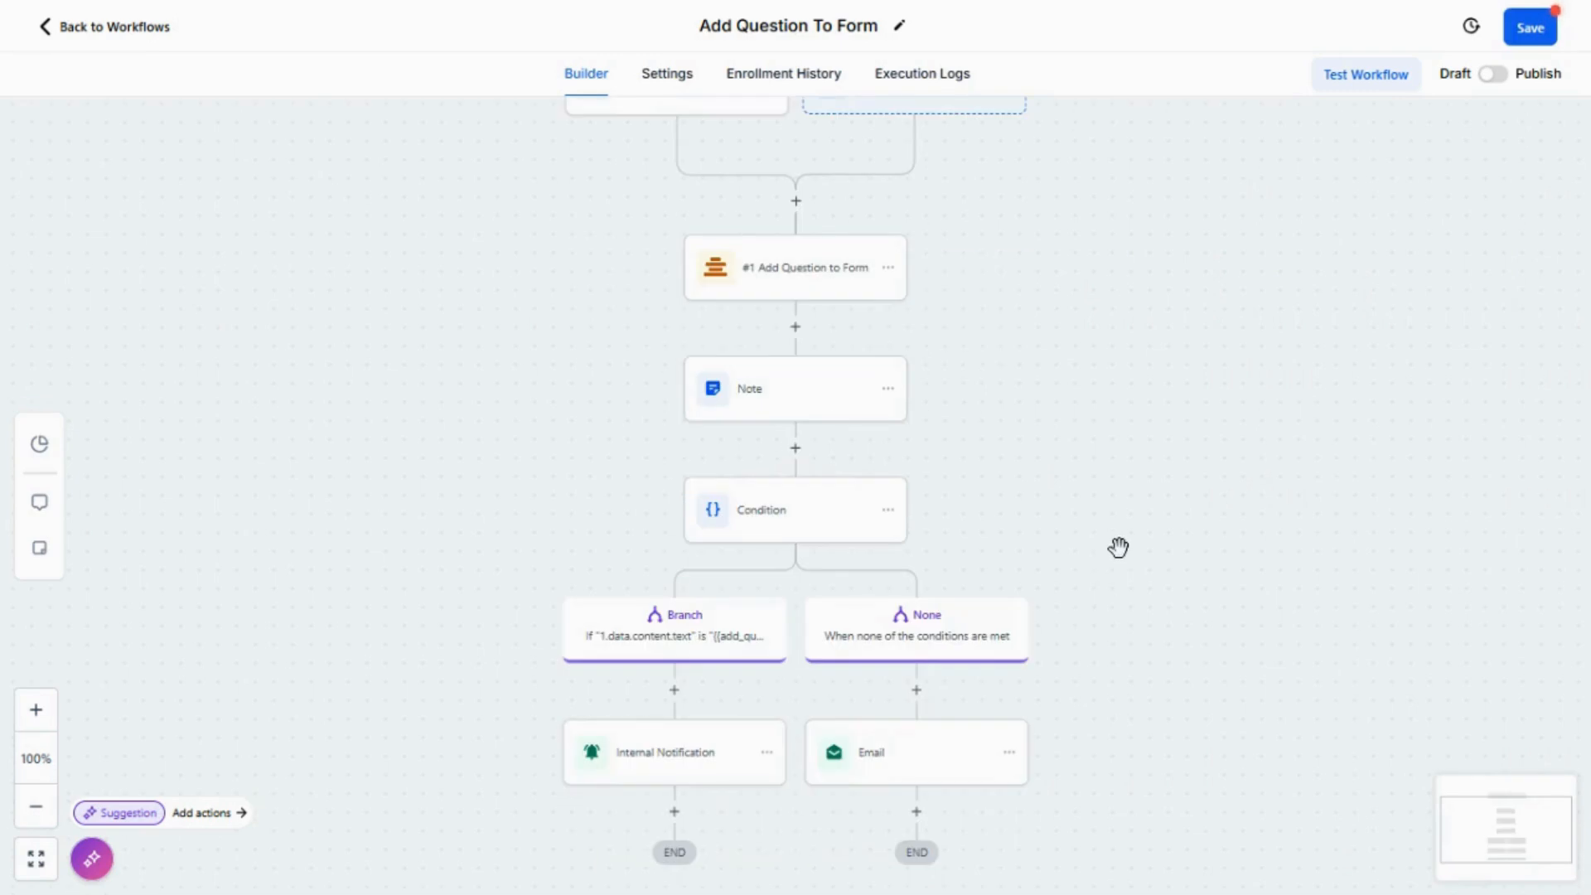
scroll(1119, 546, down, 2)
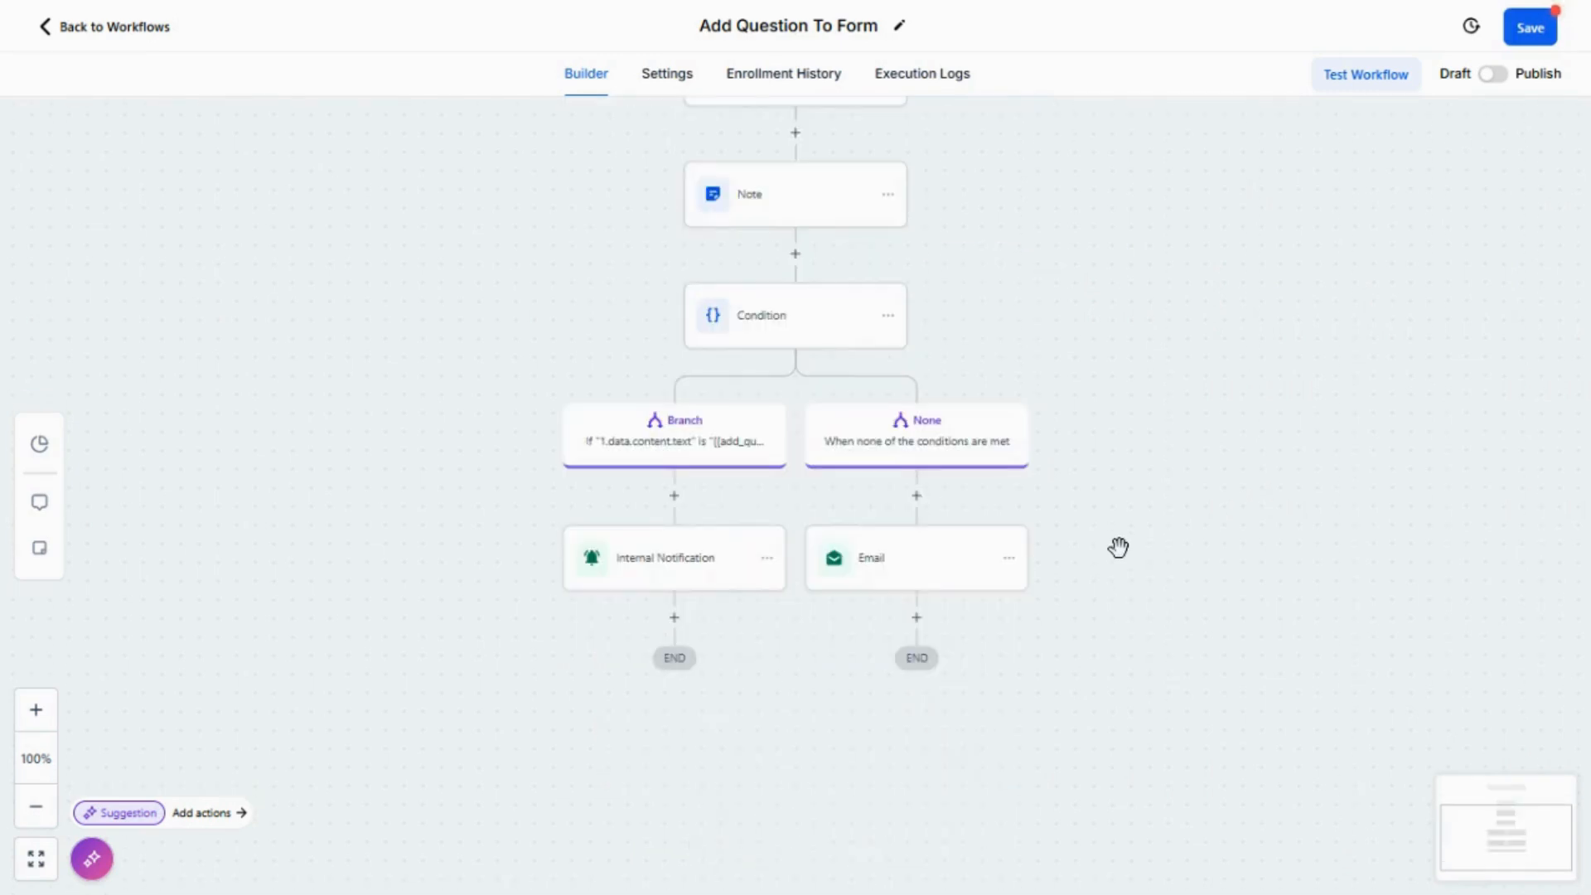
click(642, 570)
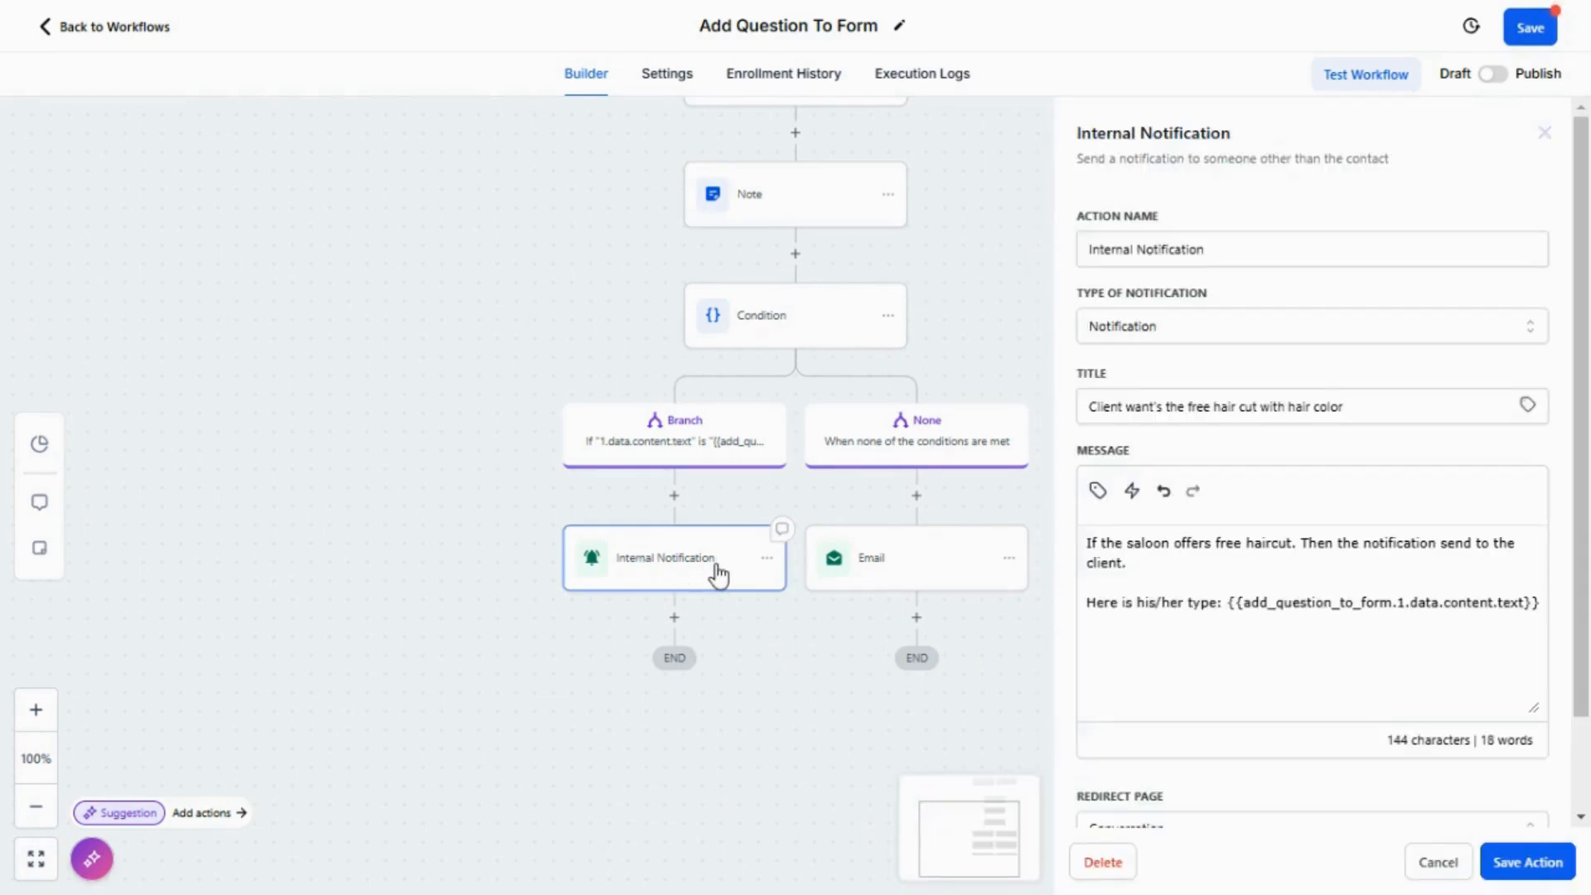
click(1348, 408)
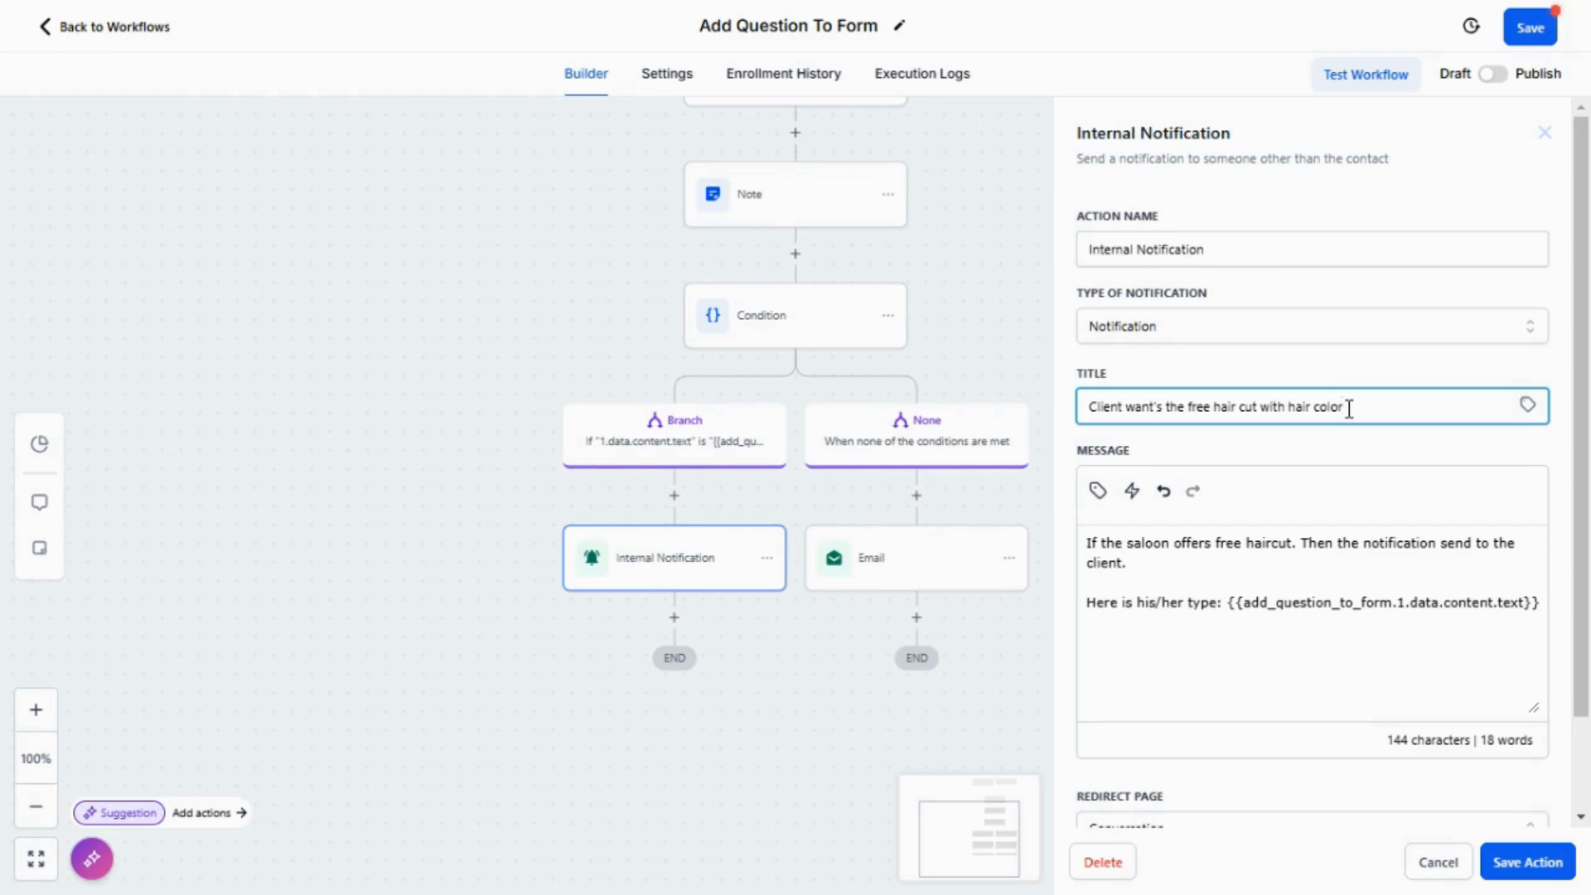
drag(1348, 408, 1084, 414)
click(1152, 578)
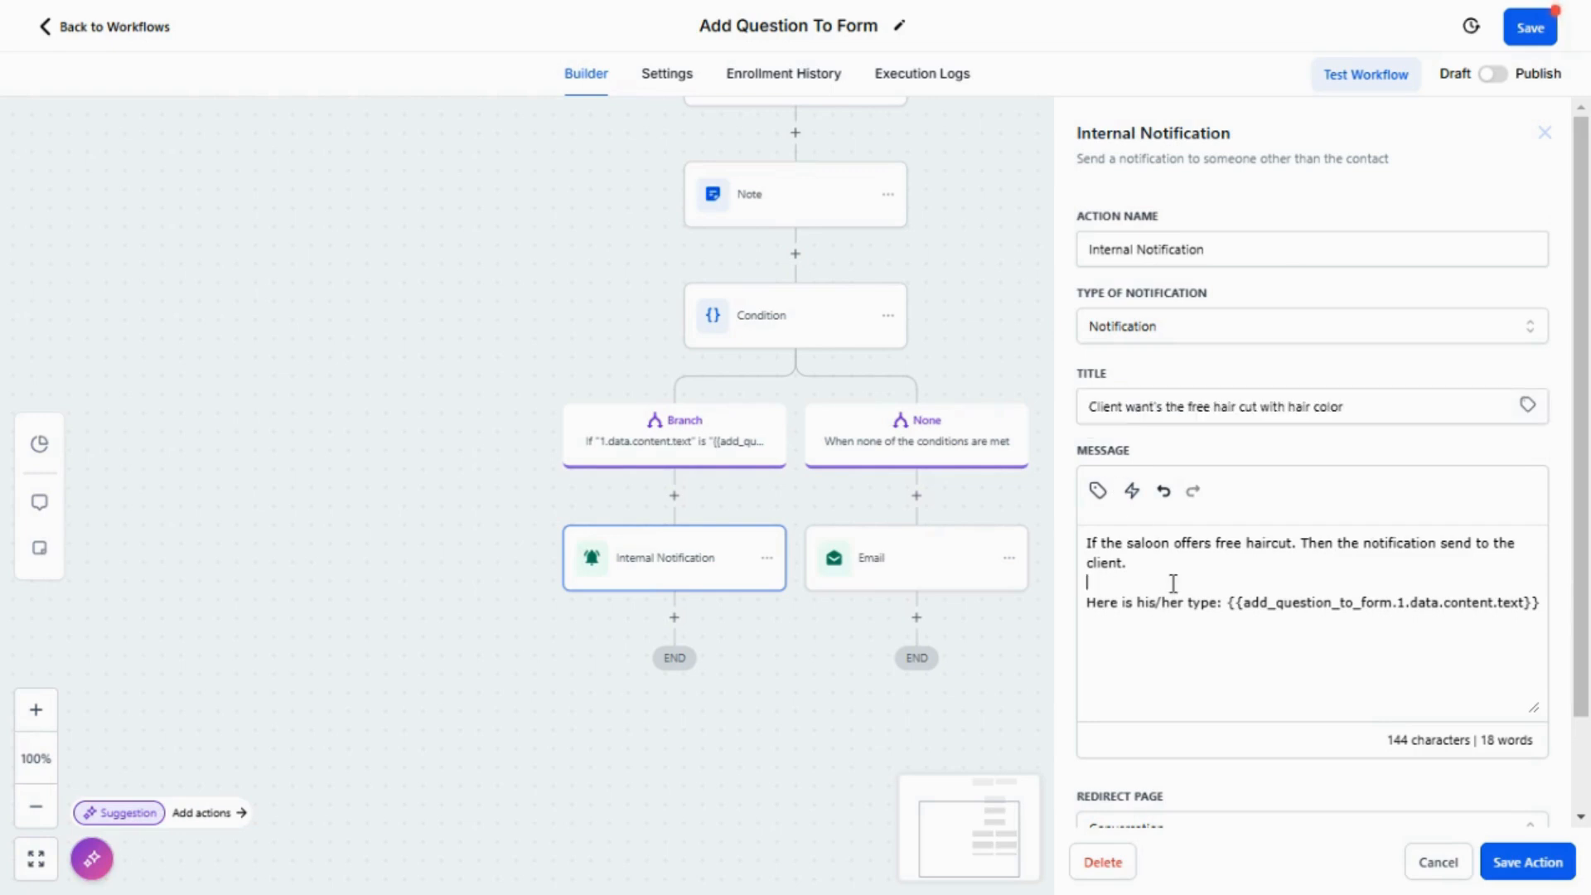
click(1491, 864)
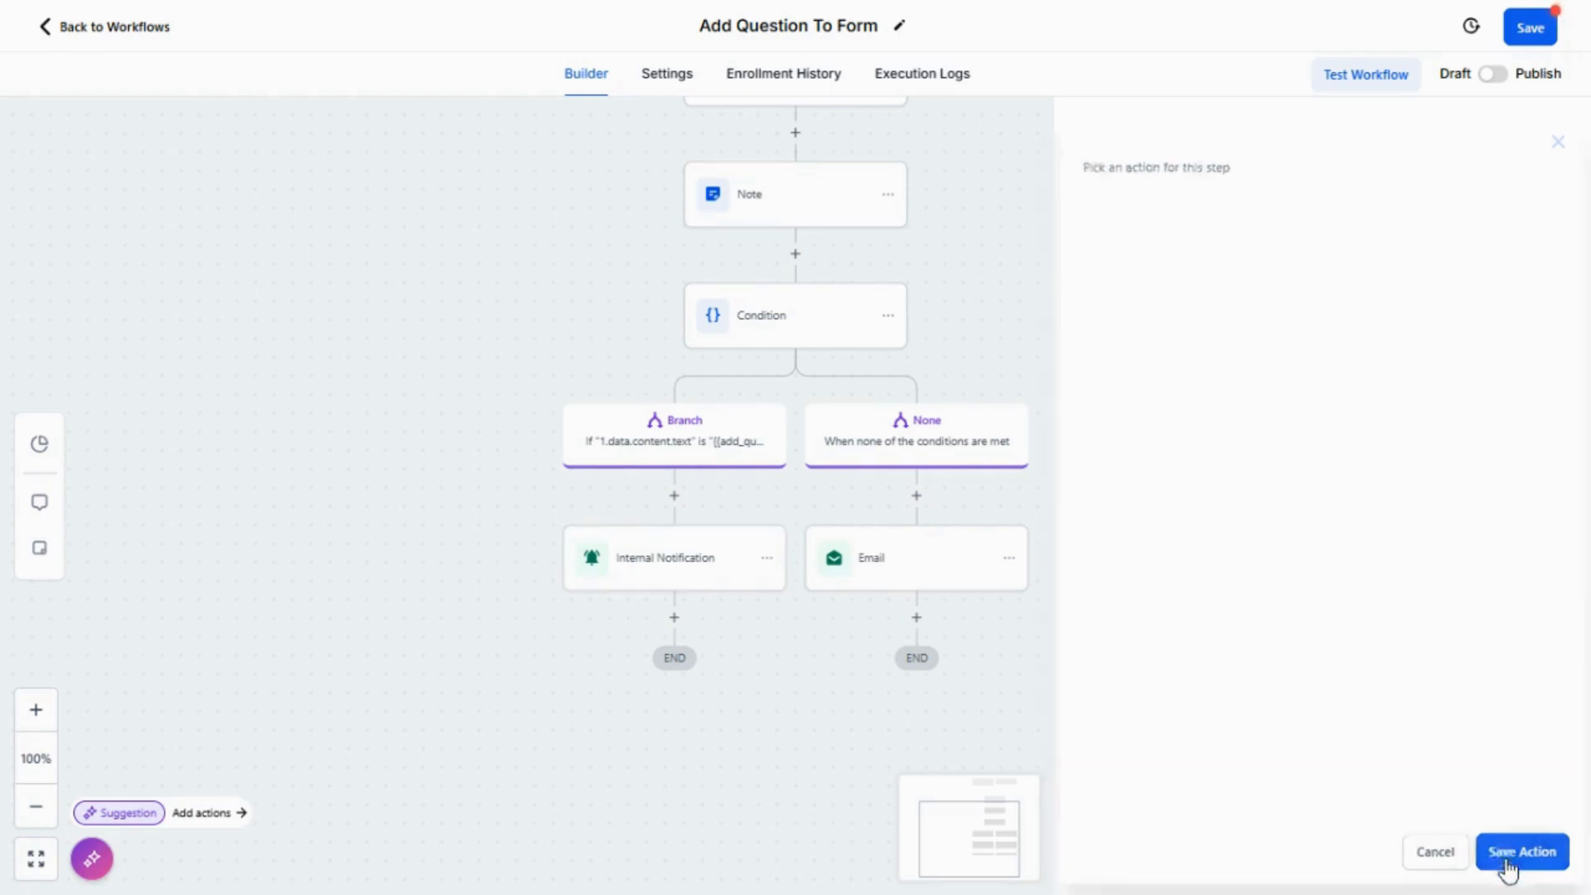
Step: Review the sender fields, subject and message of the Email action under the None branch, and save the action
click(901, 585)
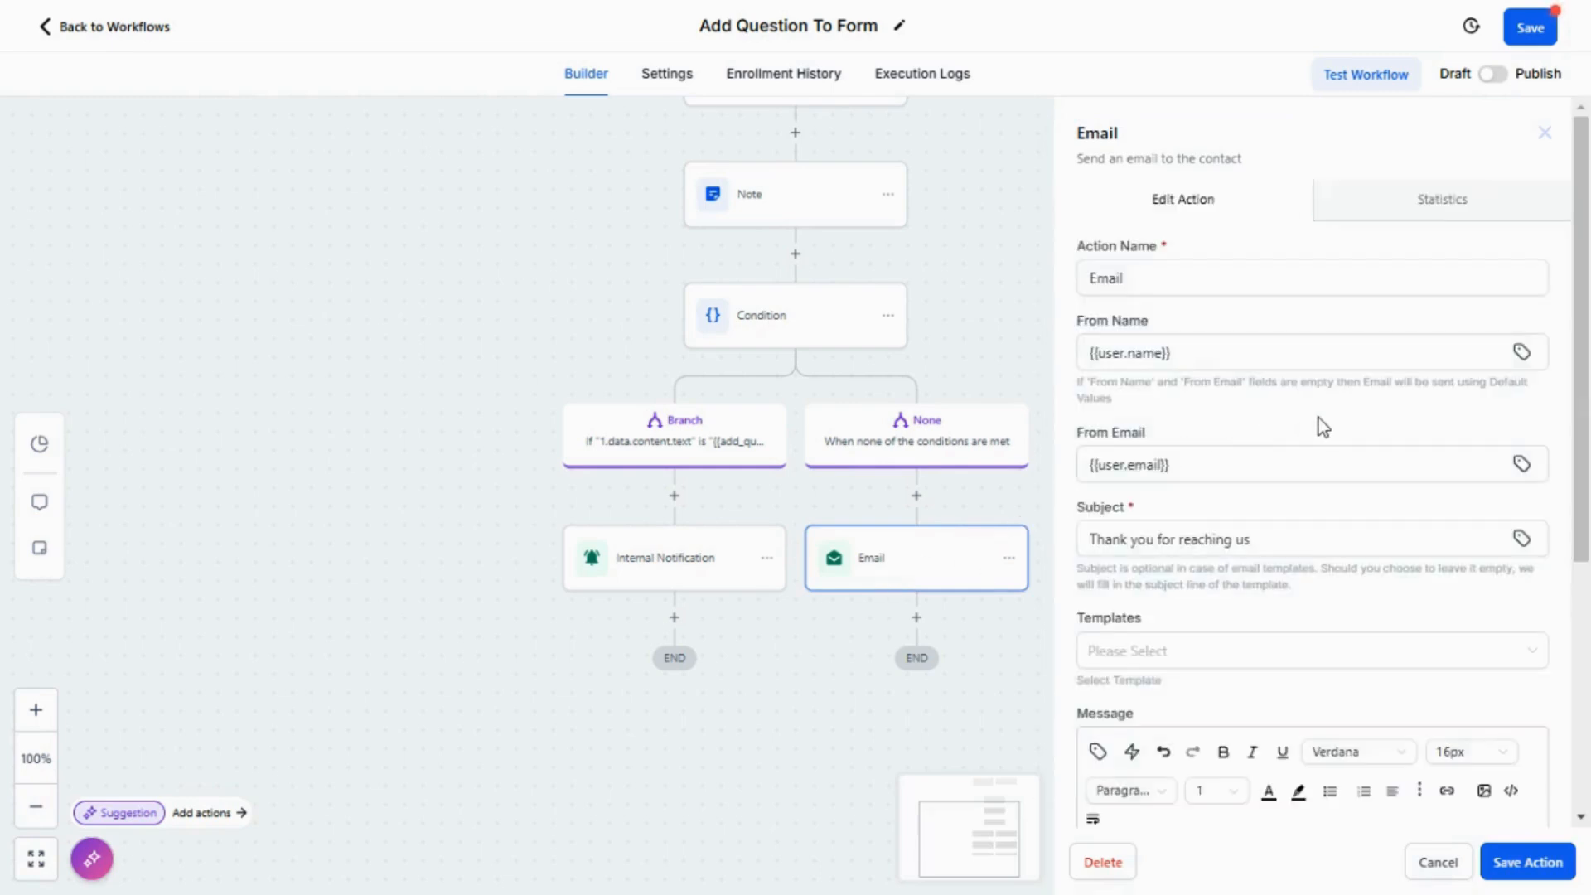
scroll(1321, 424, down, 5)
scroll(1322, 427, up, 5)
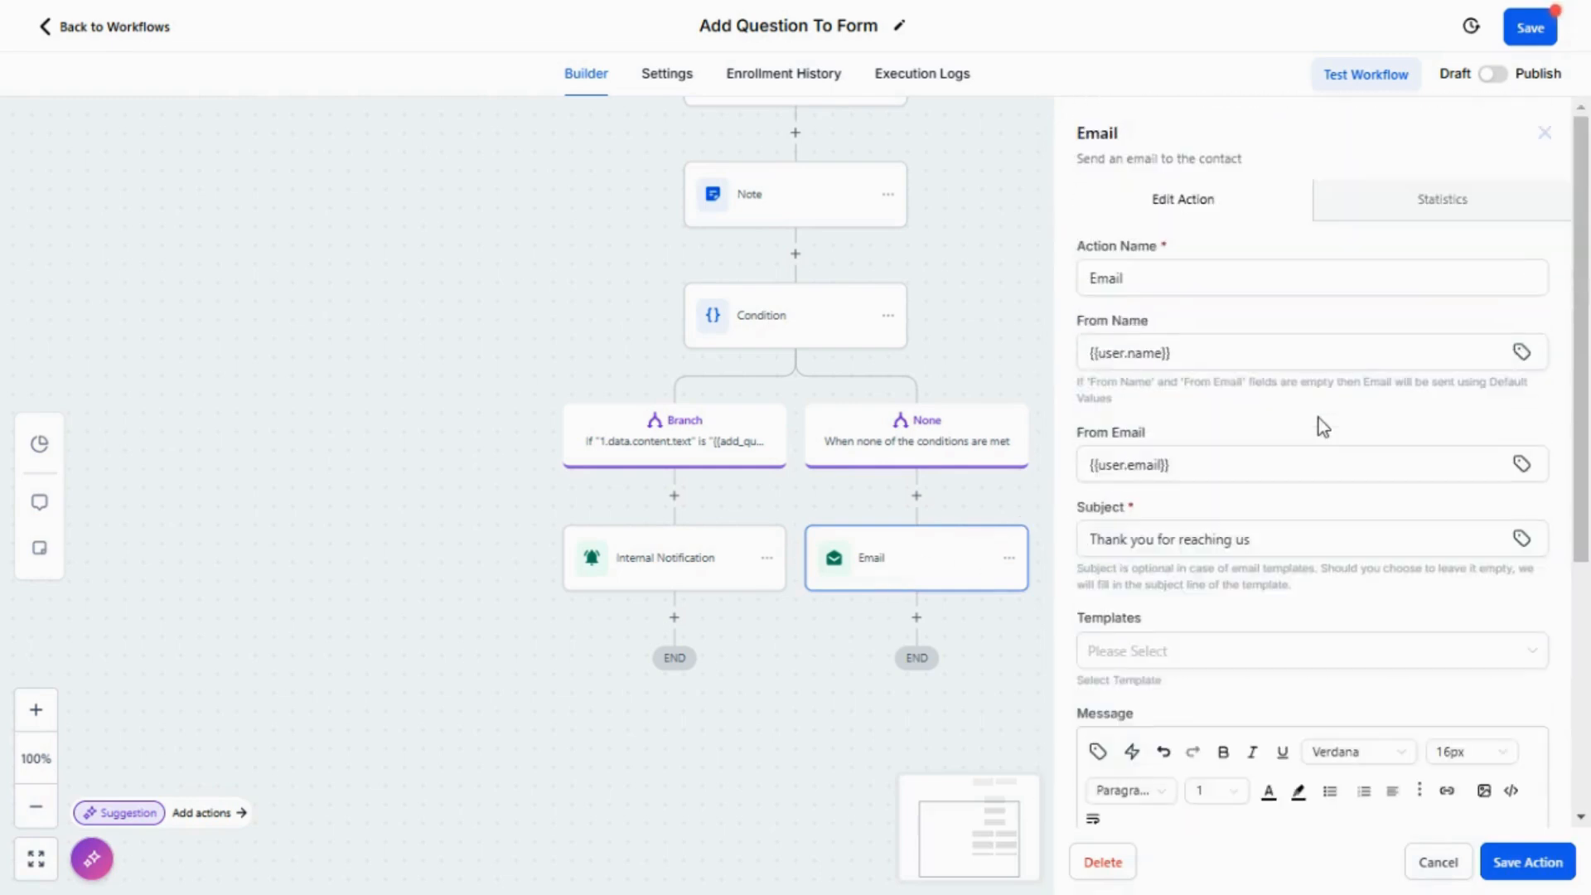
click(1177, 353)
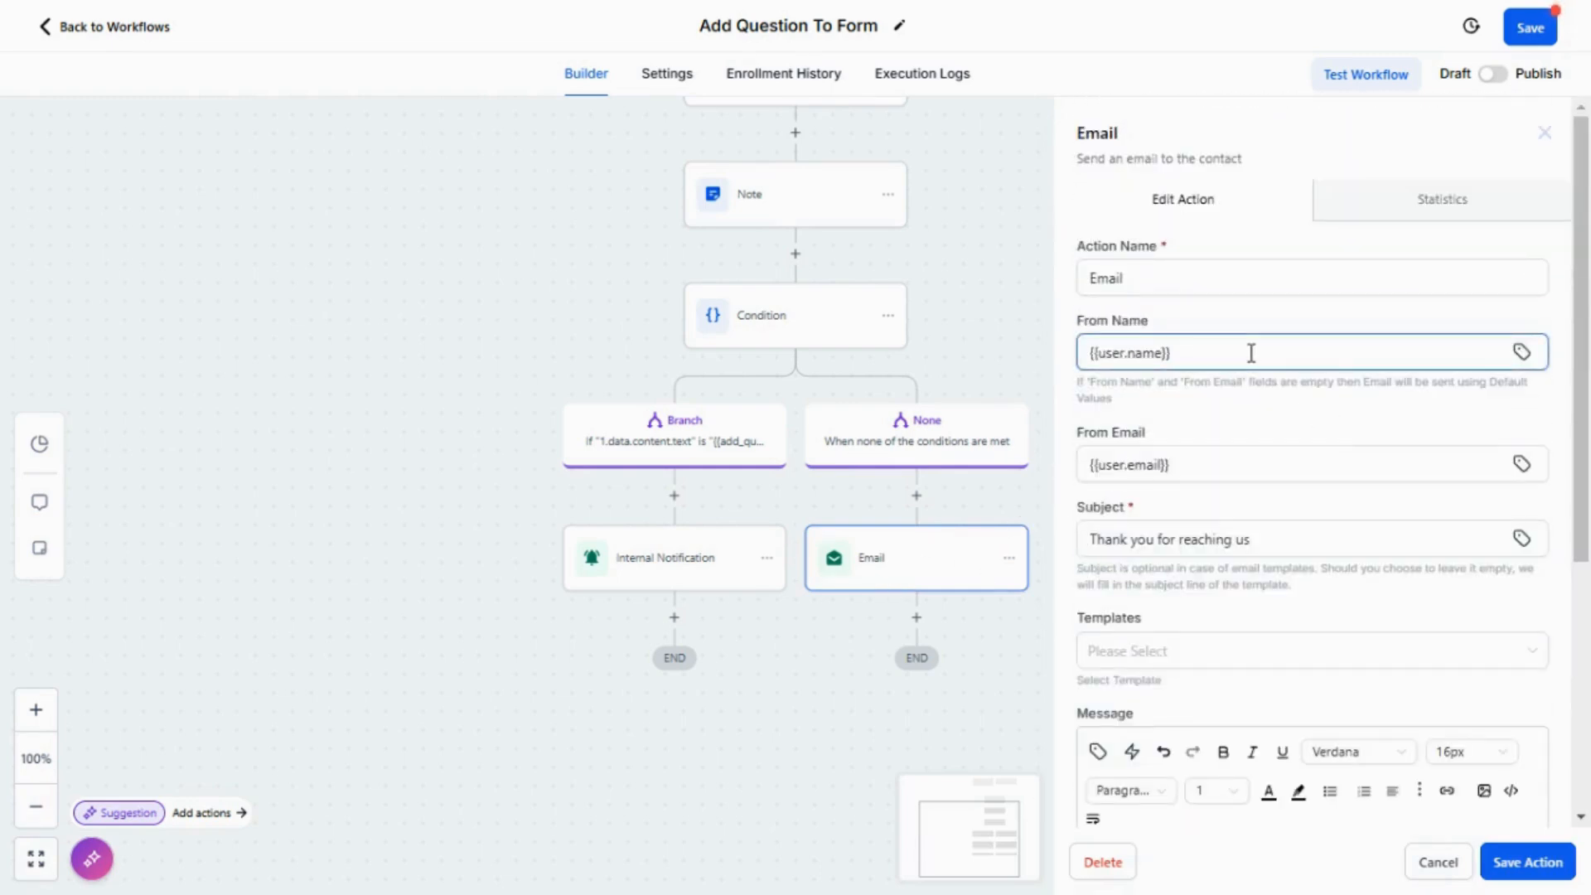
click(1233, 466)
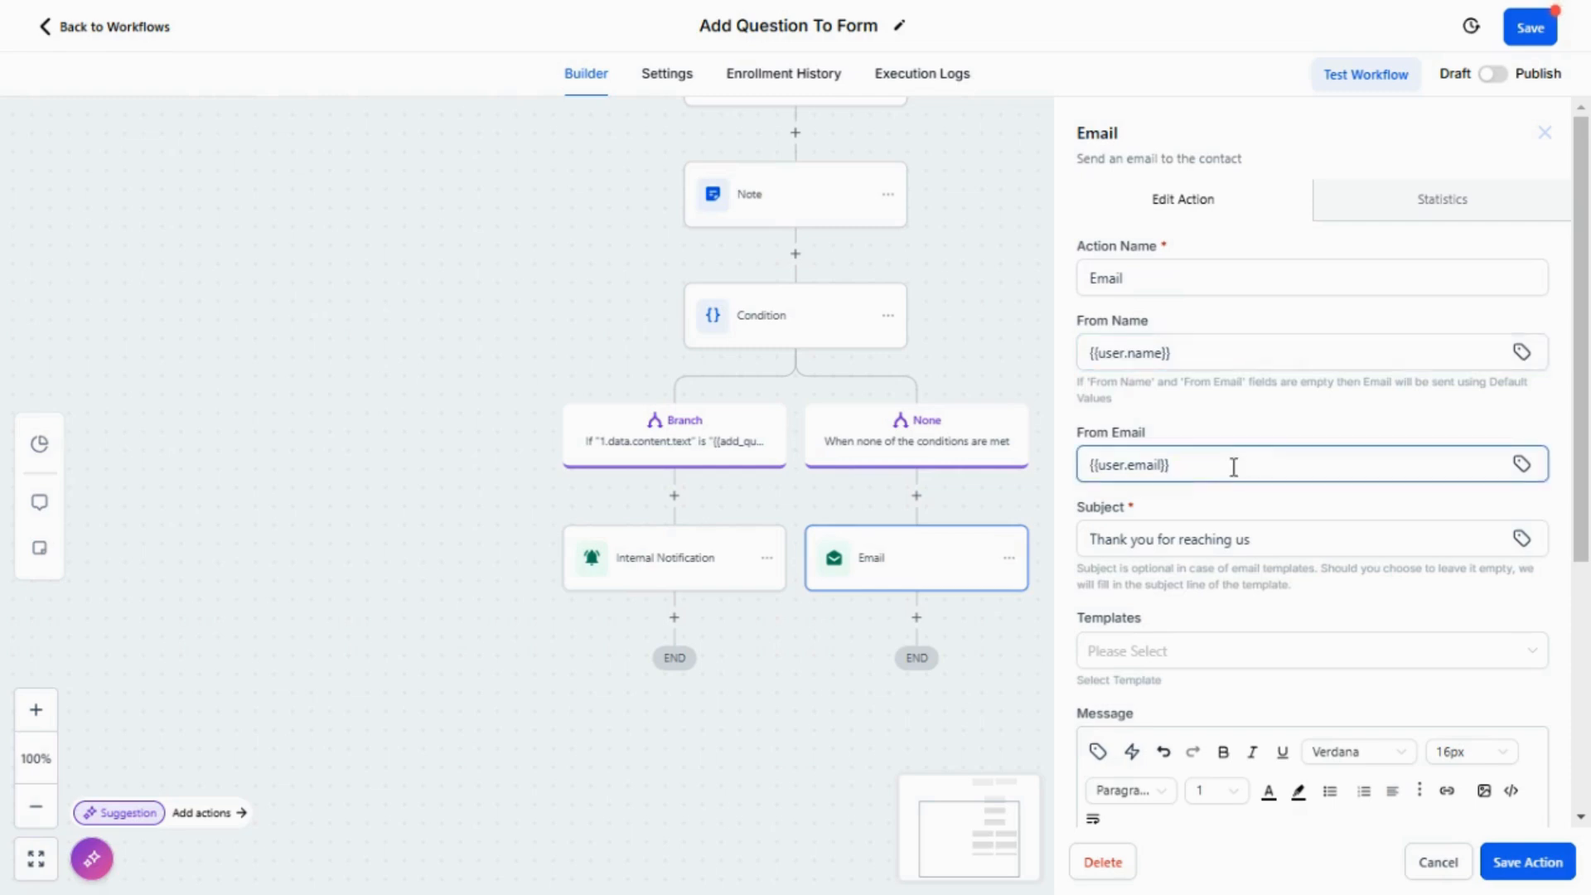
click(1297, 539)
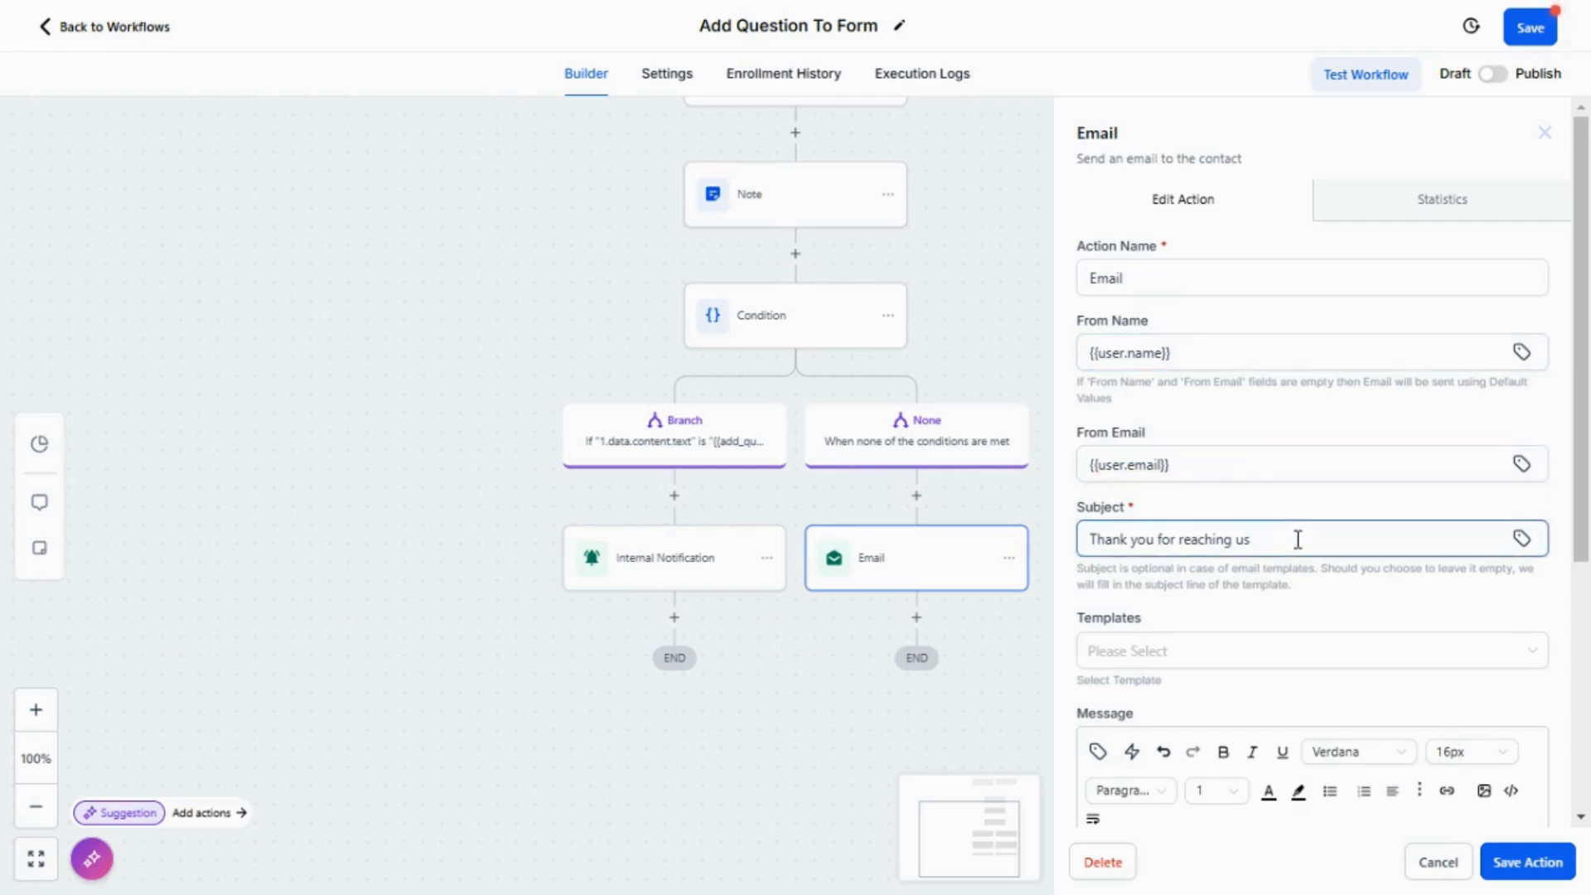
scroll(1299, 537, down, 5)
click(1394, 520)
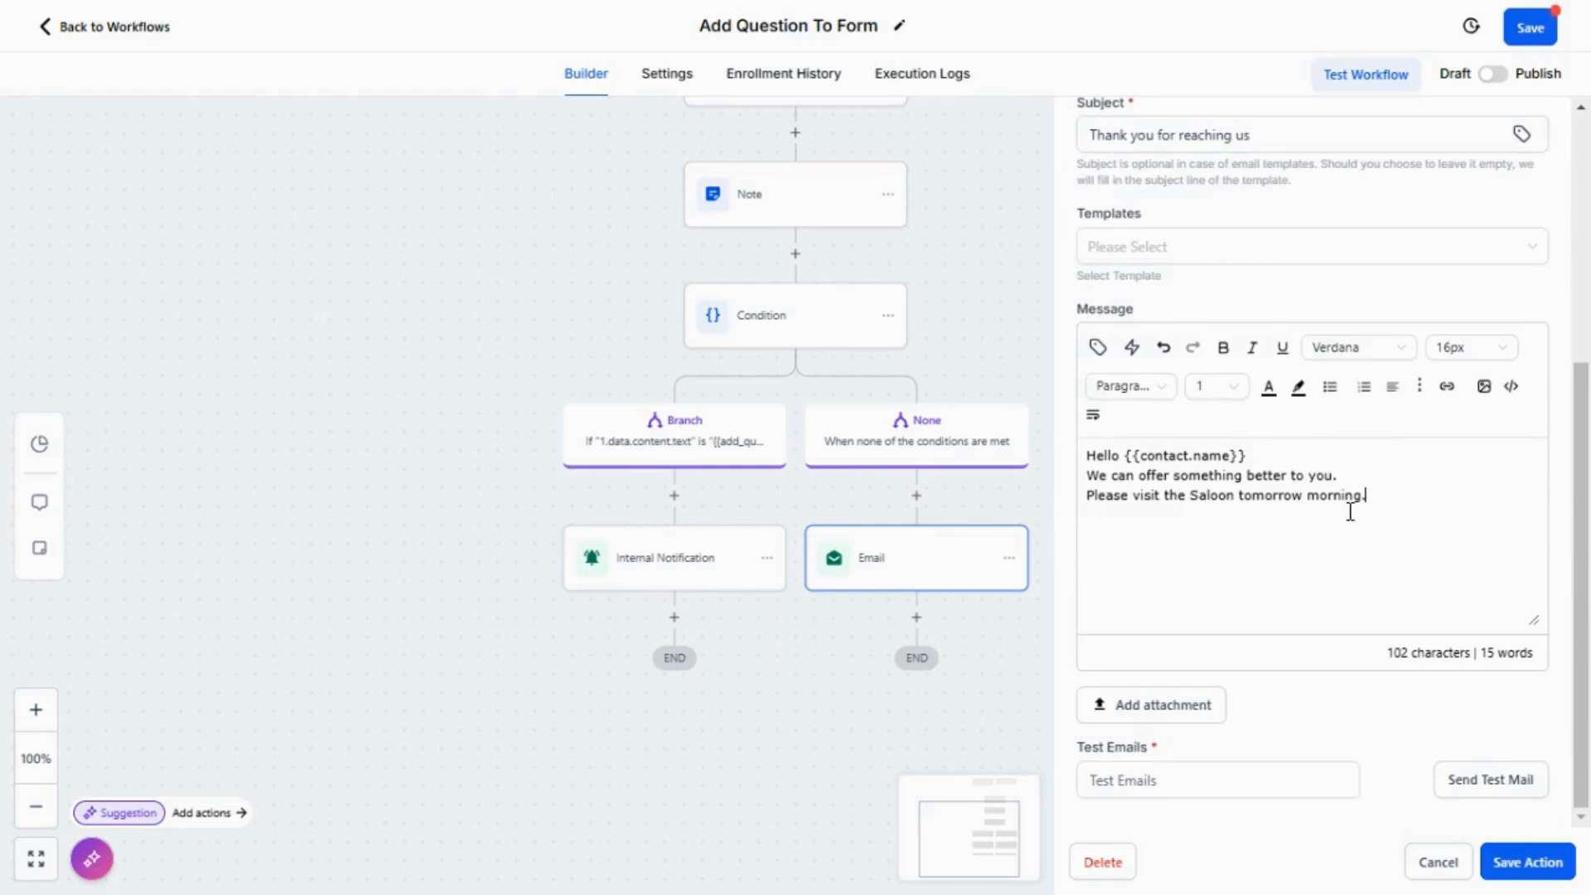
key(ctrl+a)
click(1233, 528)
click(1524, 862)
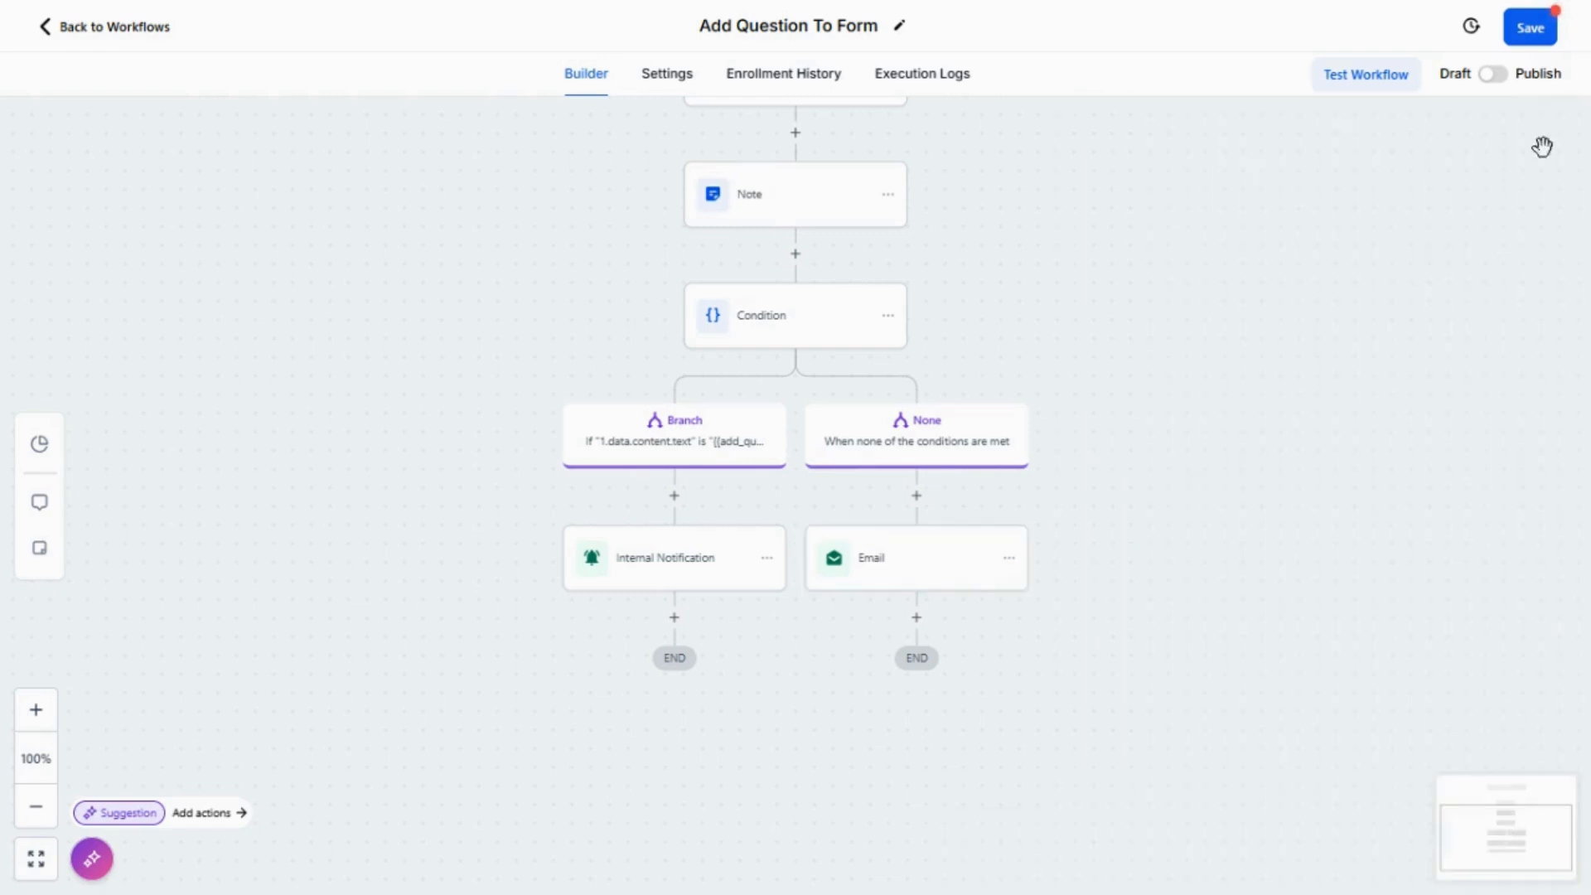
Step: Save the Add Question To Form workflow and run a test of it for the test contact
click(1529, 27)
click(1359, 76)
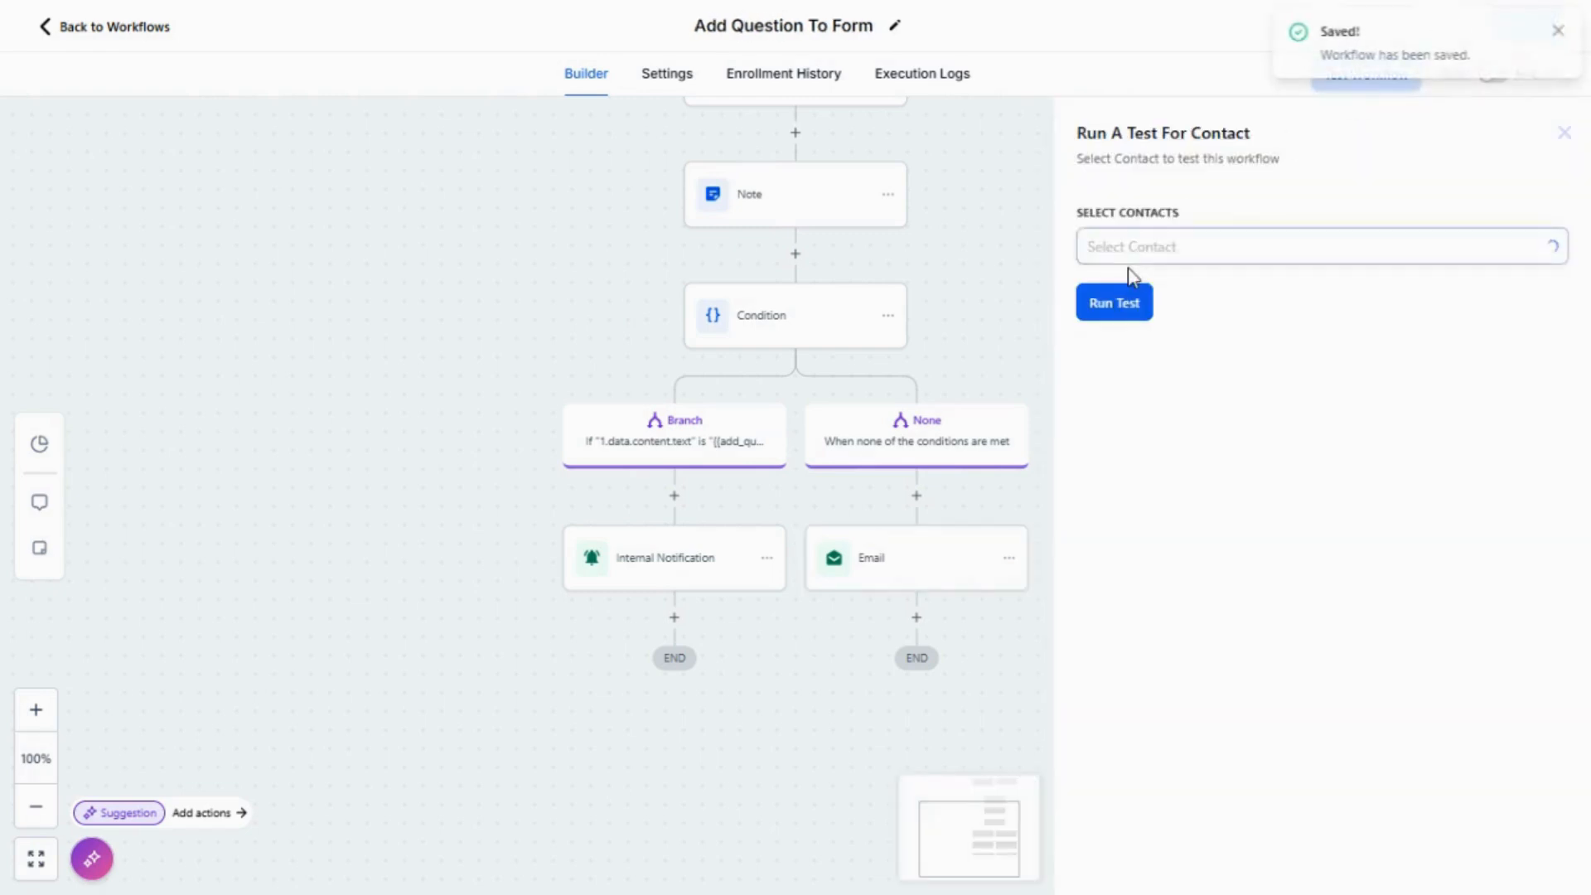
click(1131, 253)
click(1193, 290)
click(1353, 174)
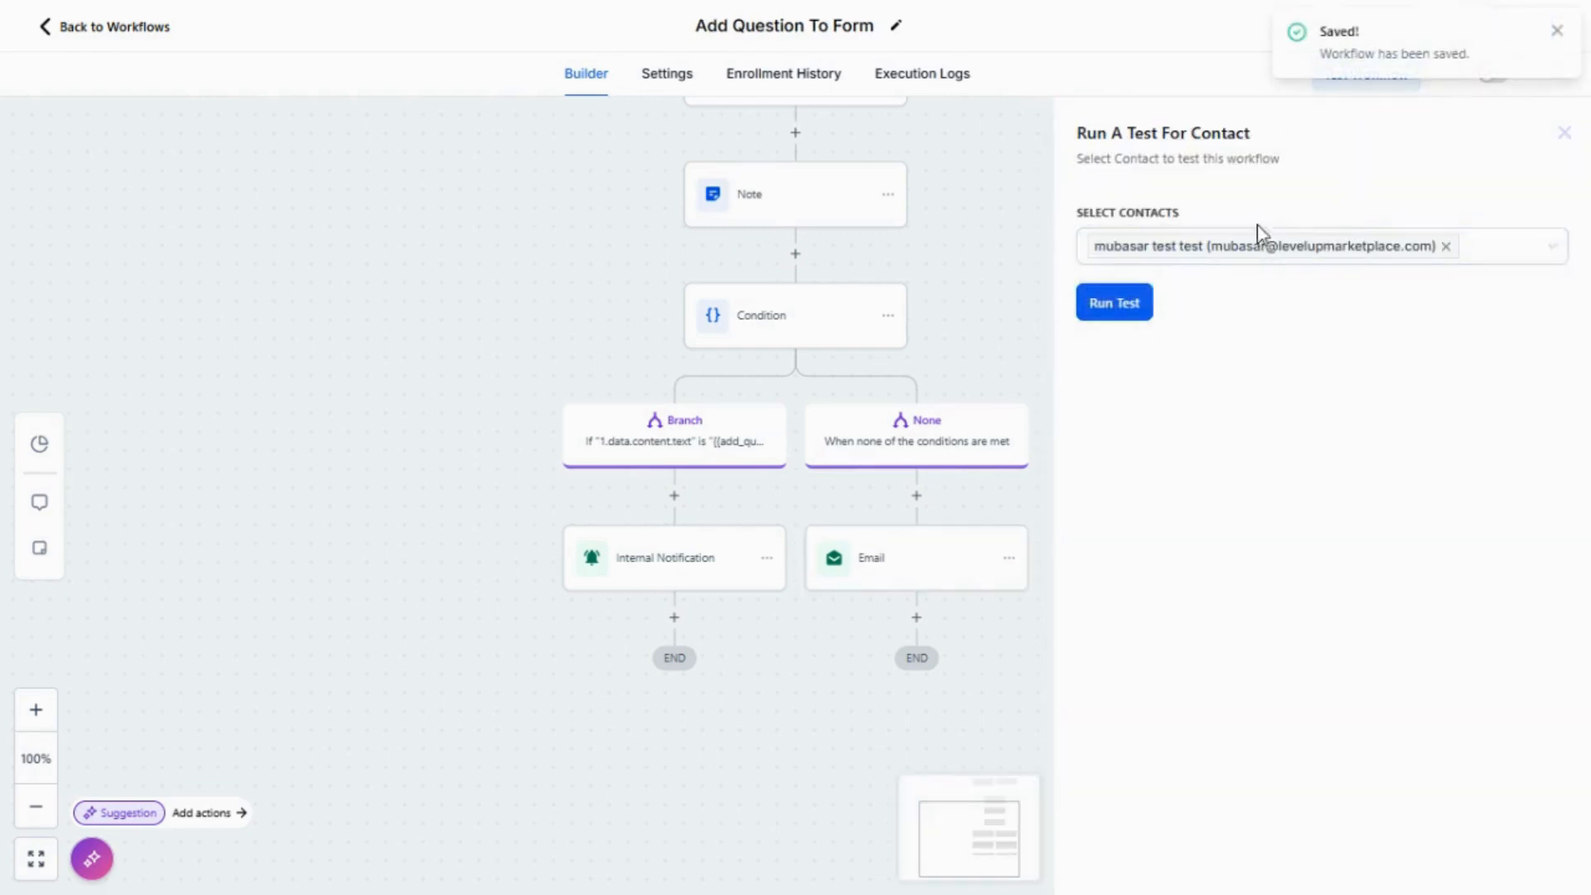
click(1086, 315)
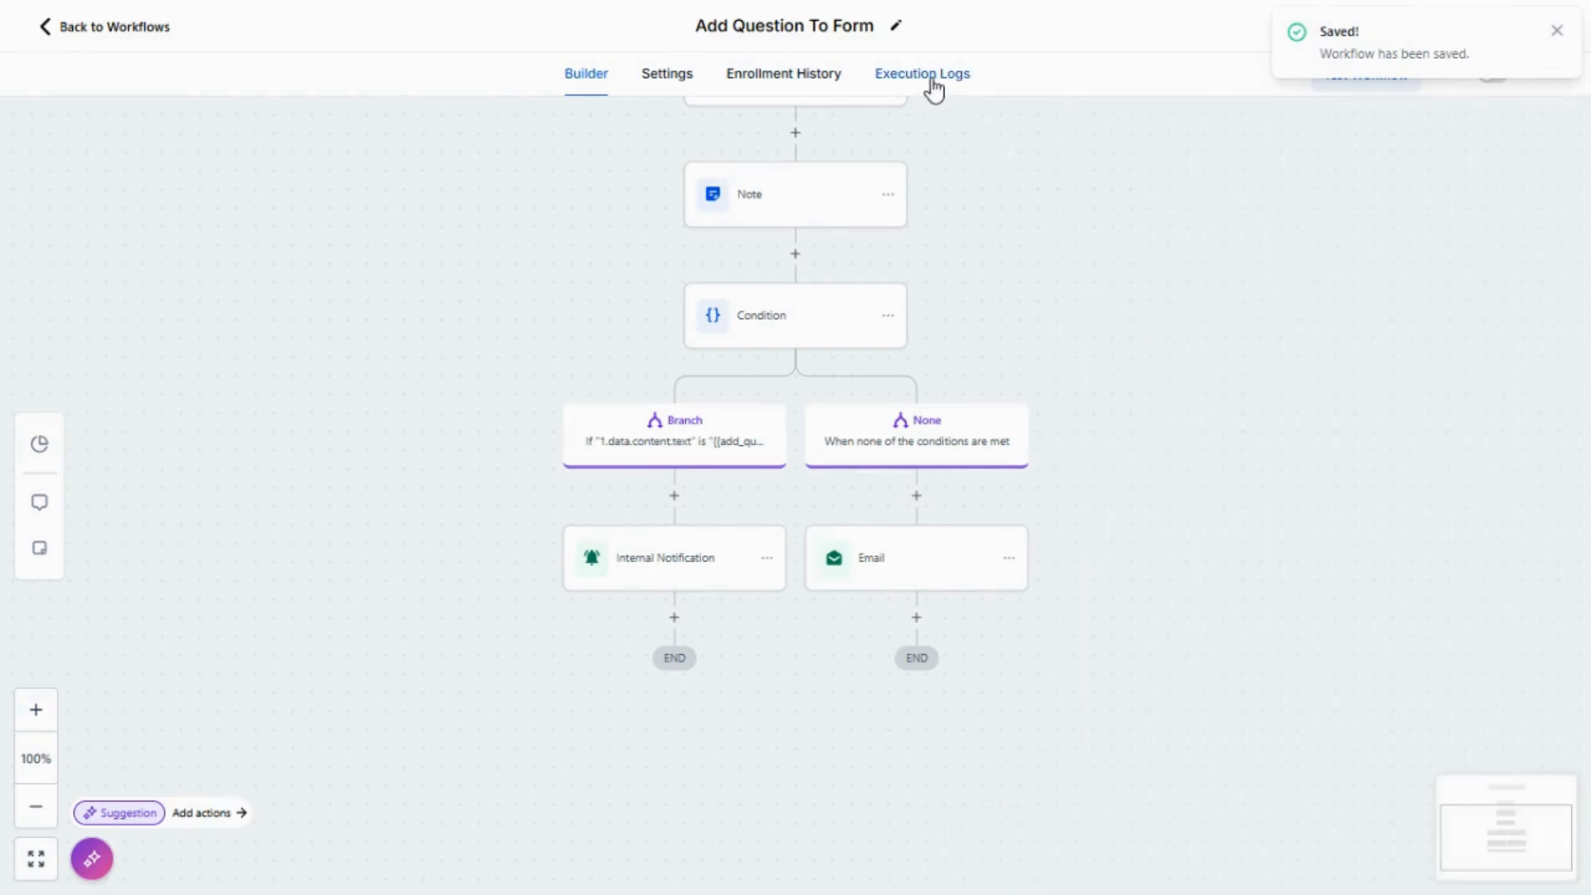
Step: Open the Add Question To Form workflow's execution logs and refresh them to follow the test run
click(932, 78)
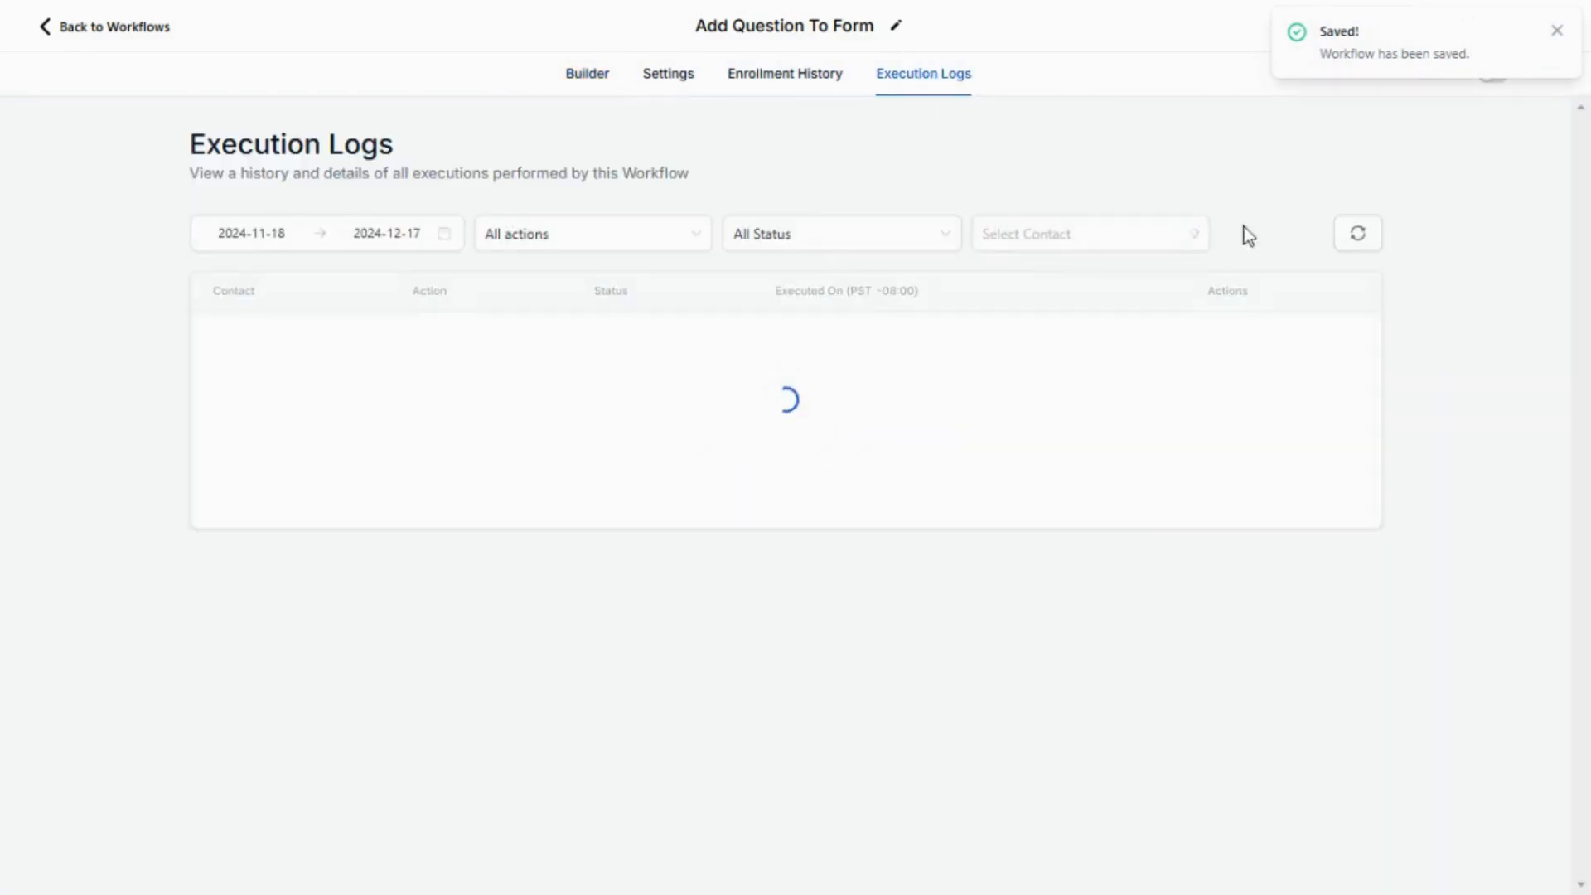
click(1353, 242)
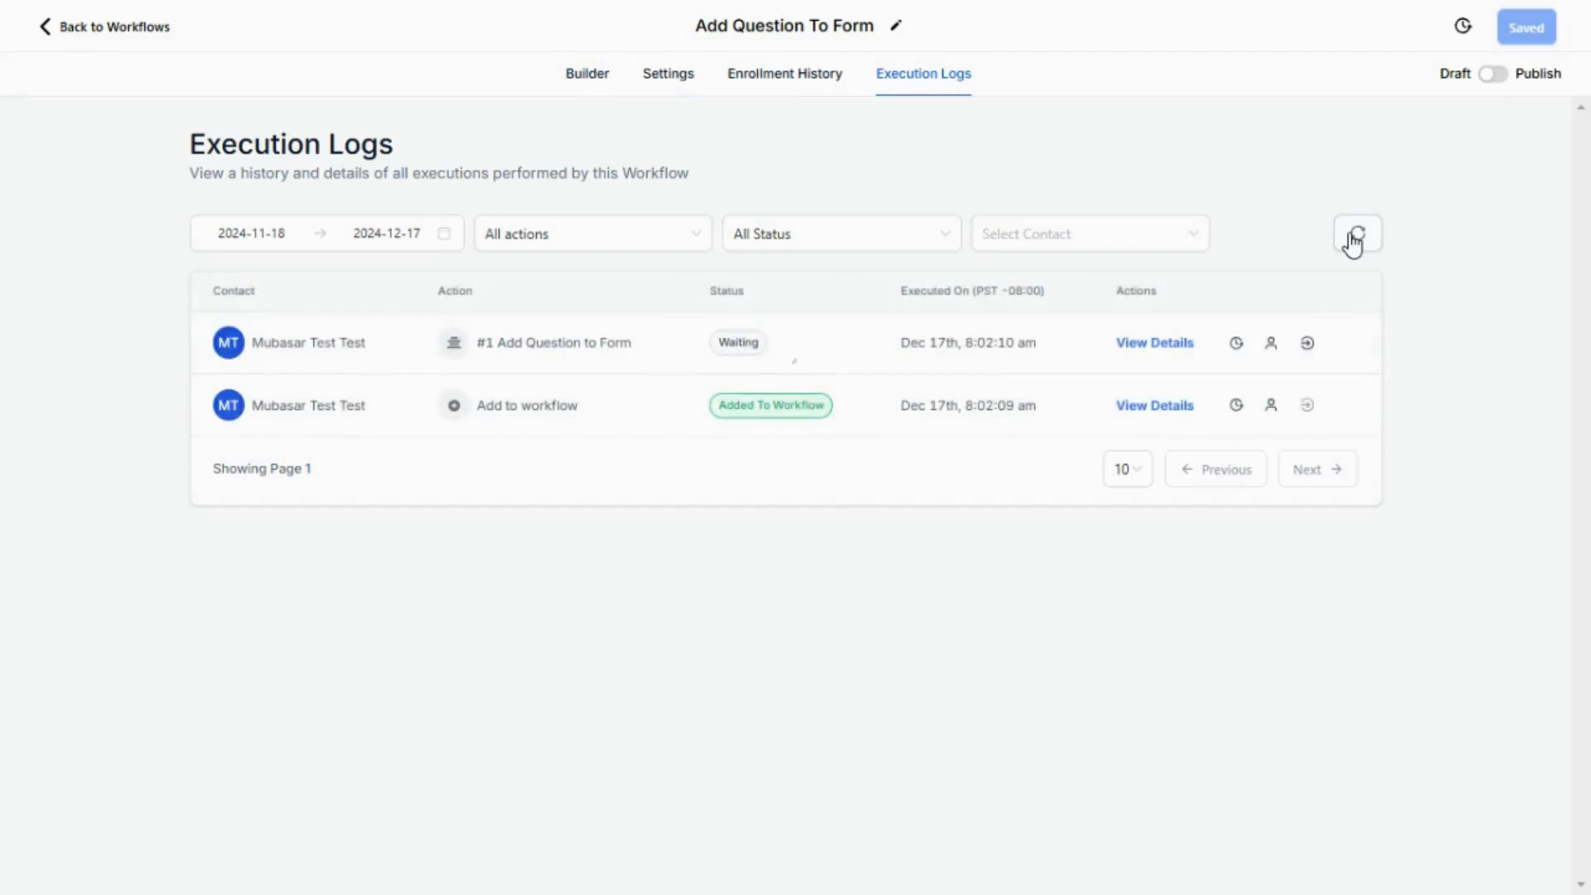
click(1356, 235)
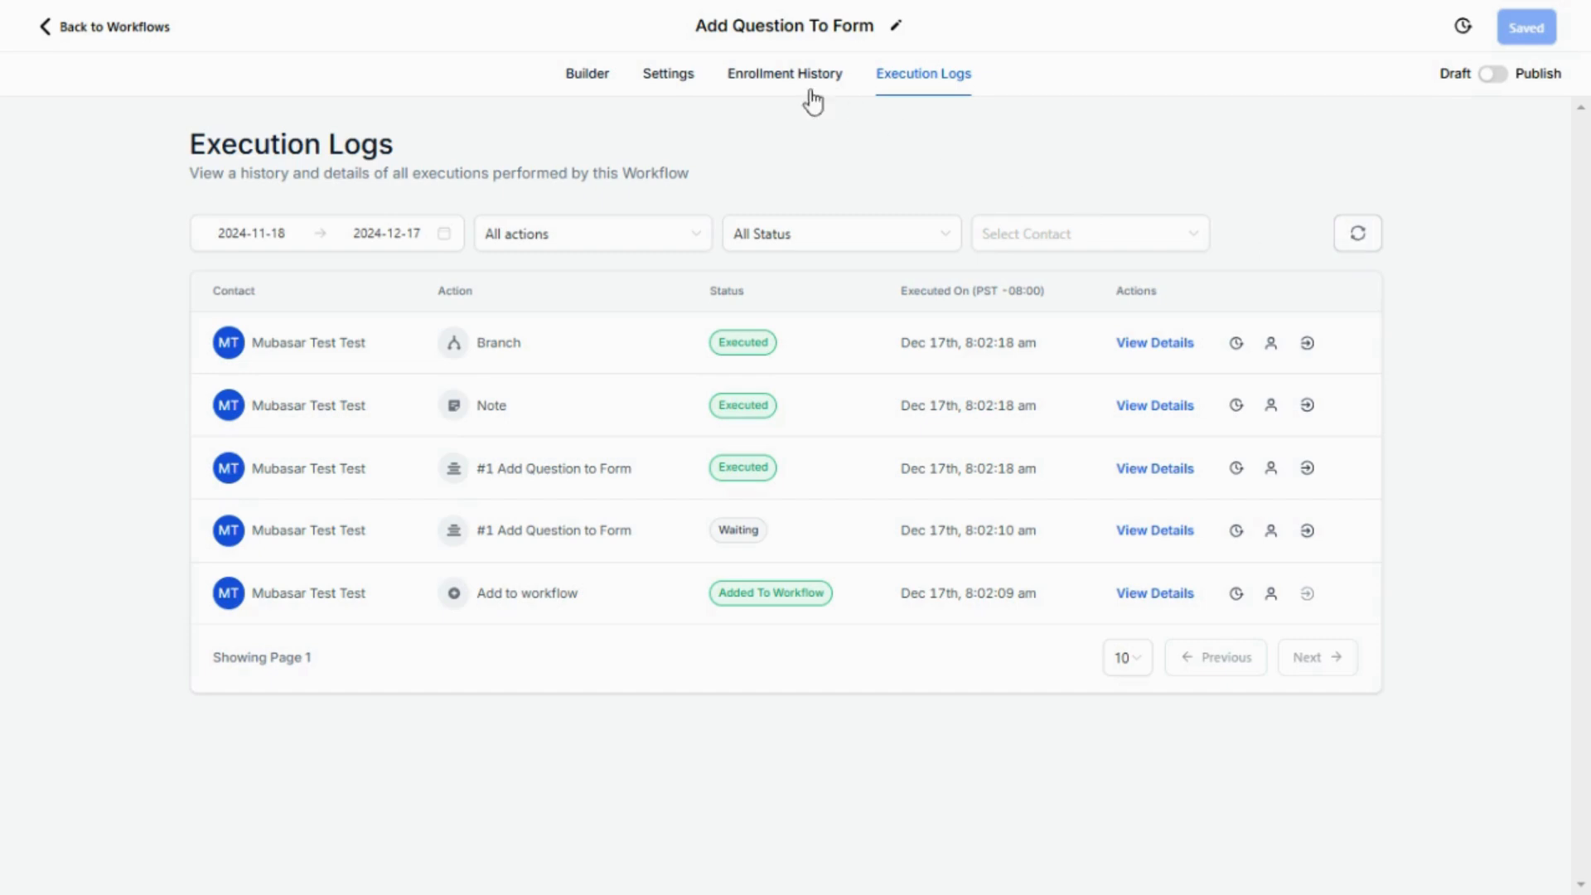
Step: Return to the workflow builder and find the Jotform group in the list of available actions by searching for "jotfor"
click(589, 83)
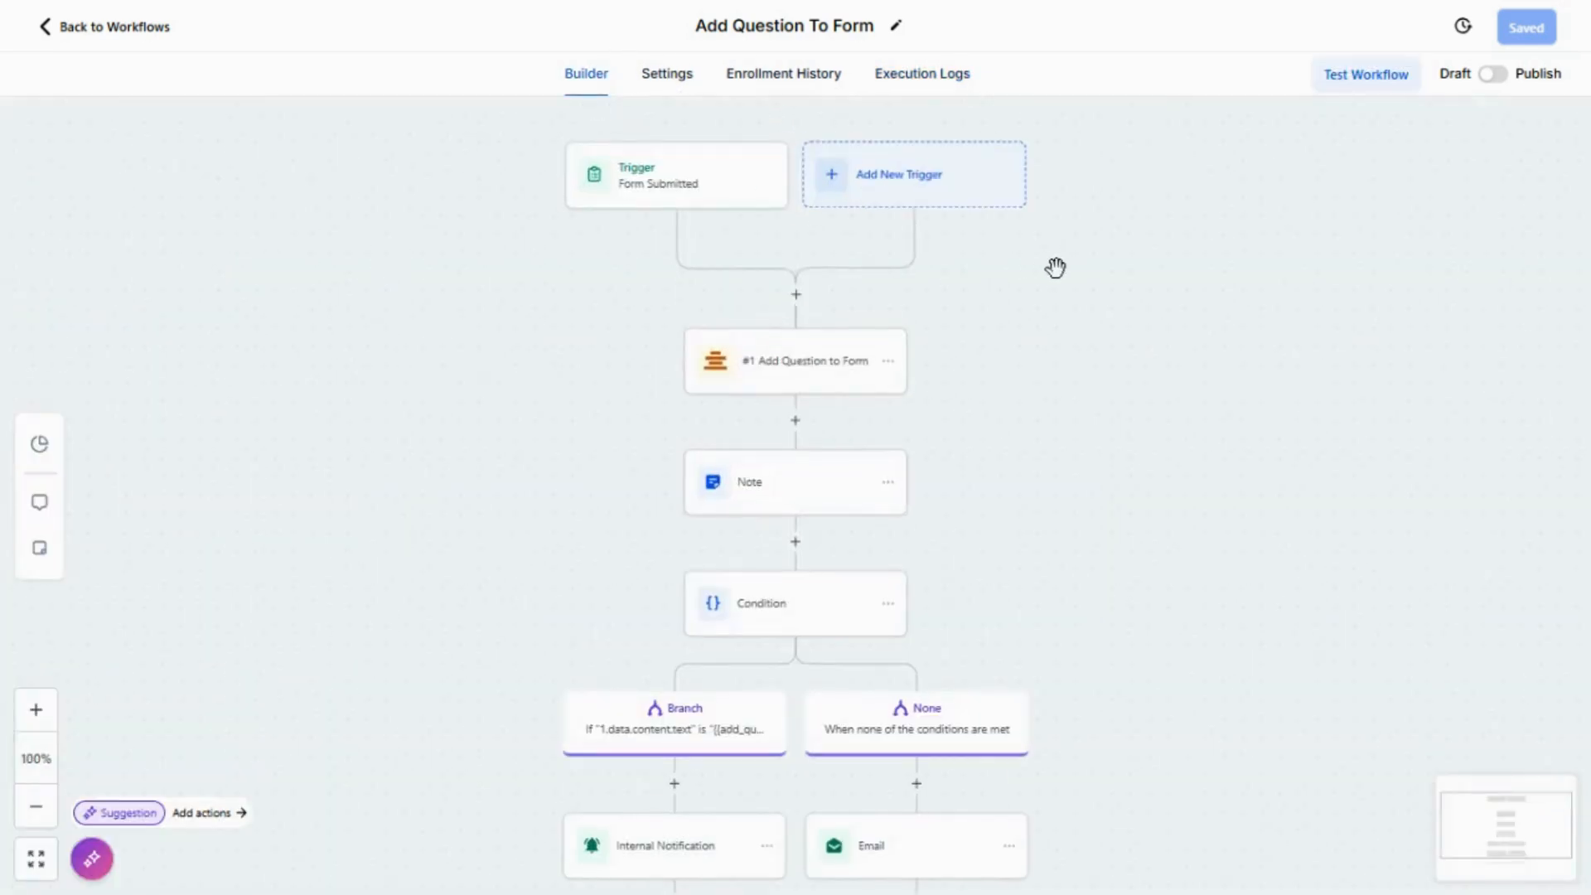
key(ctrl+f)
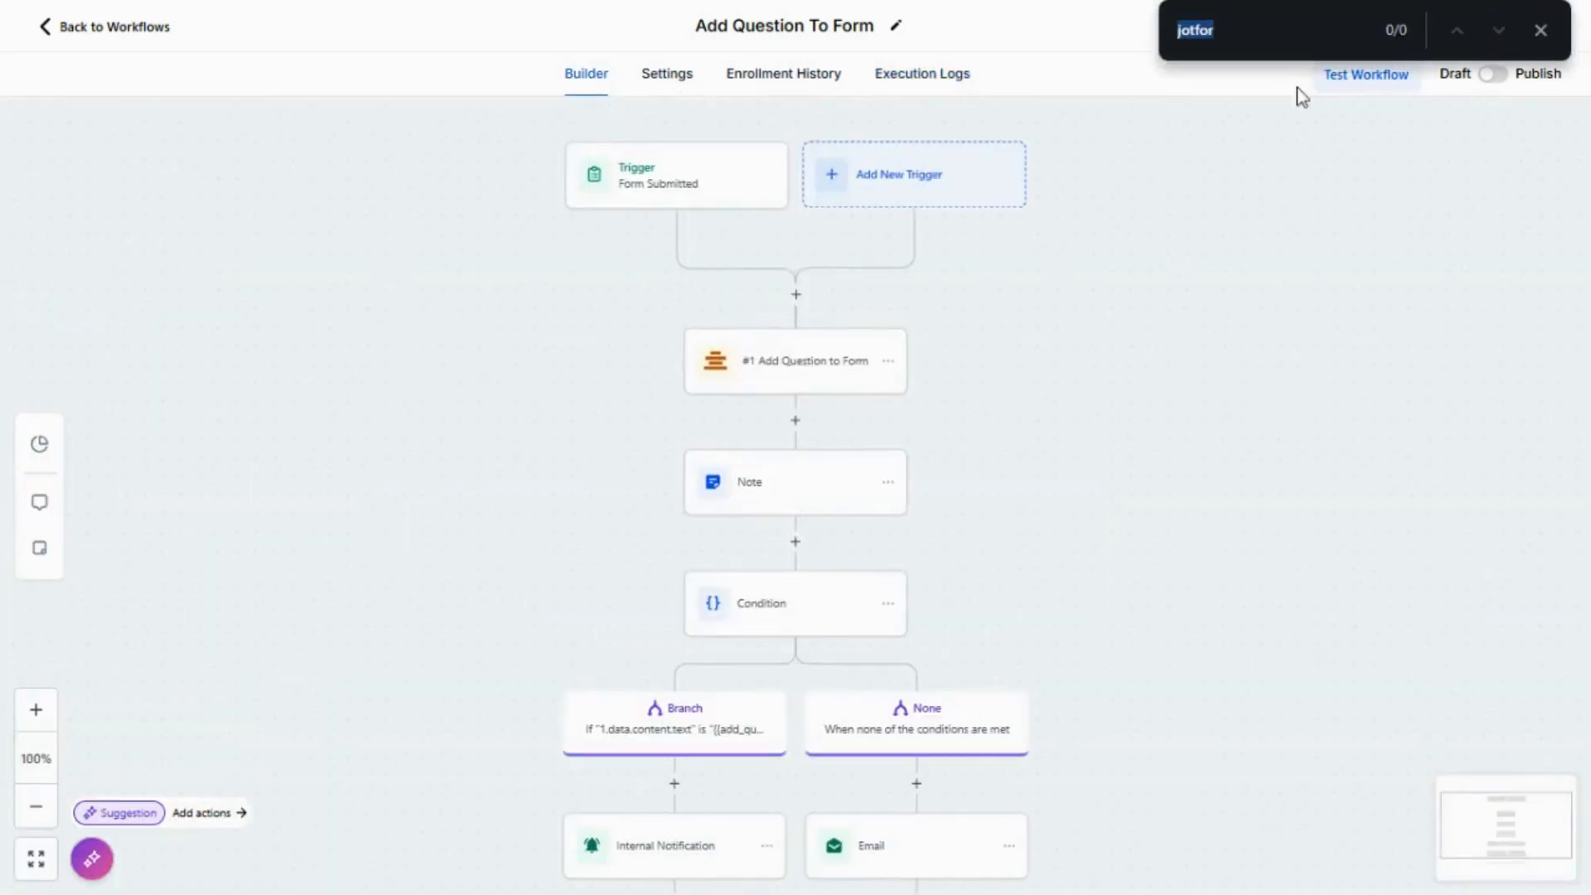
scroll(853, 356, down, 4)
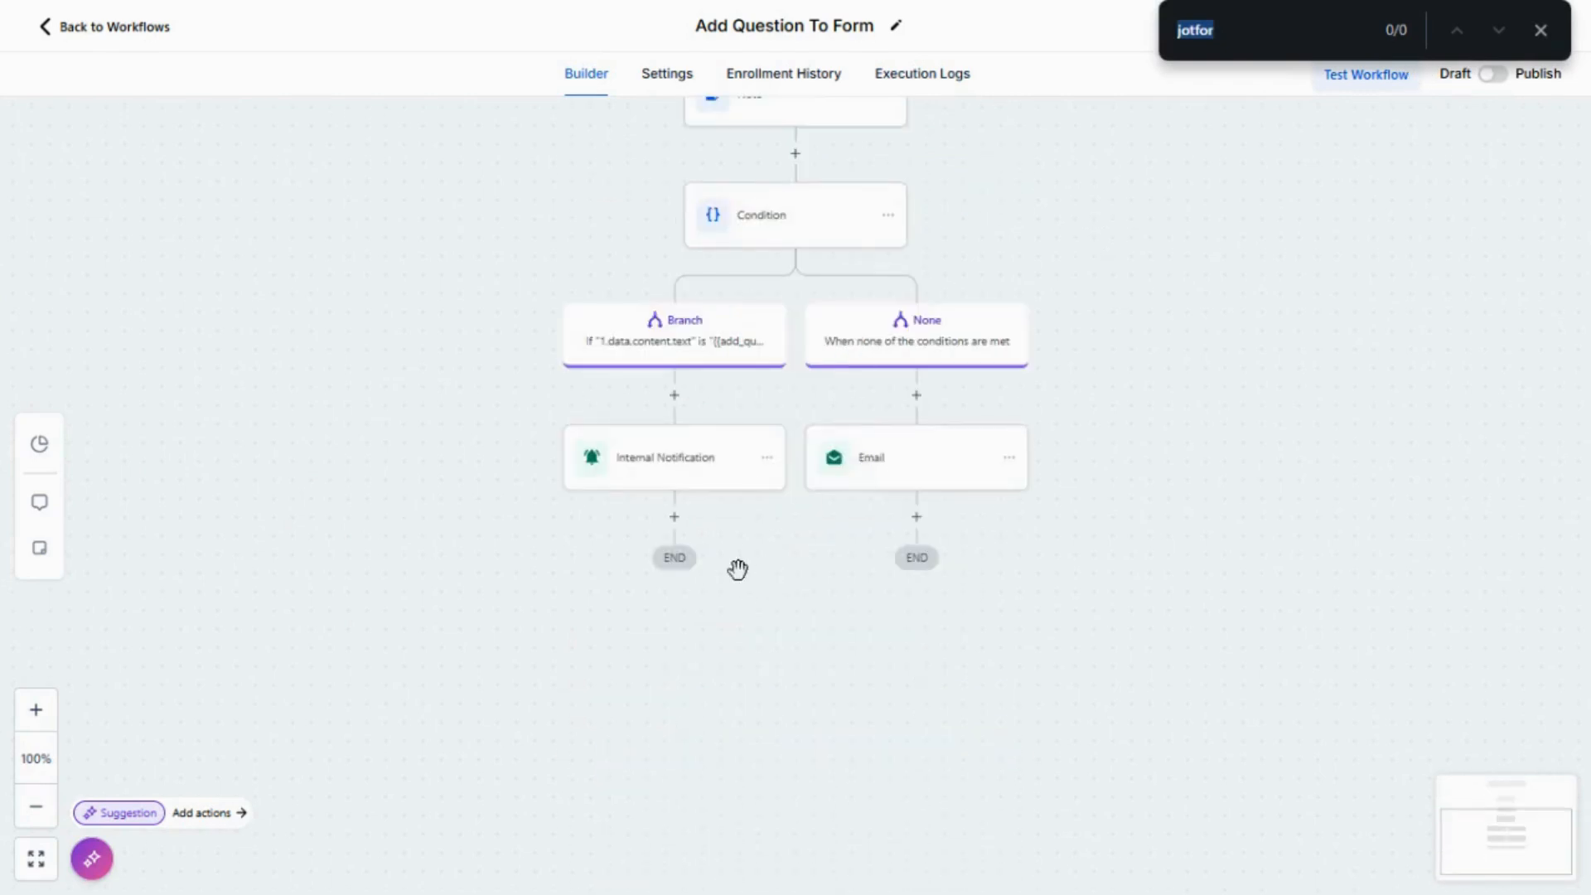
scroll(838, 359, up, 2)
click(795, 226)
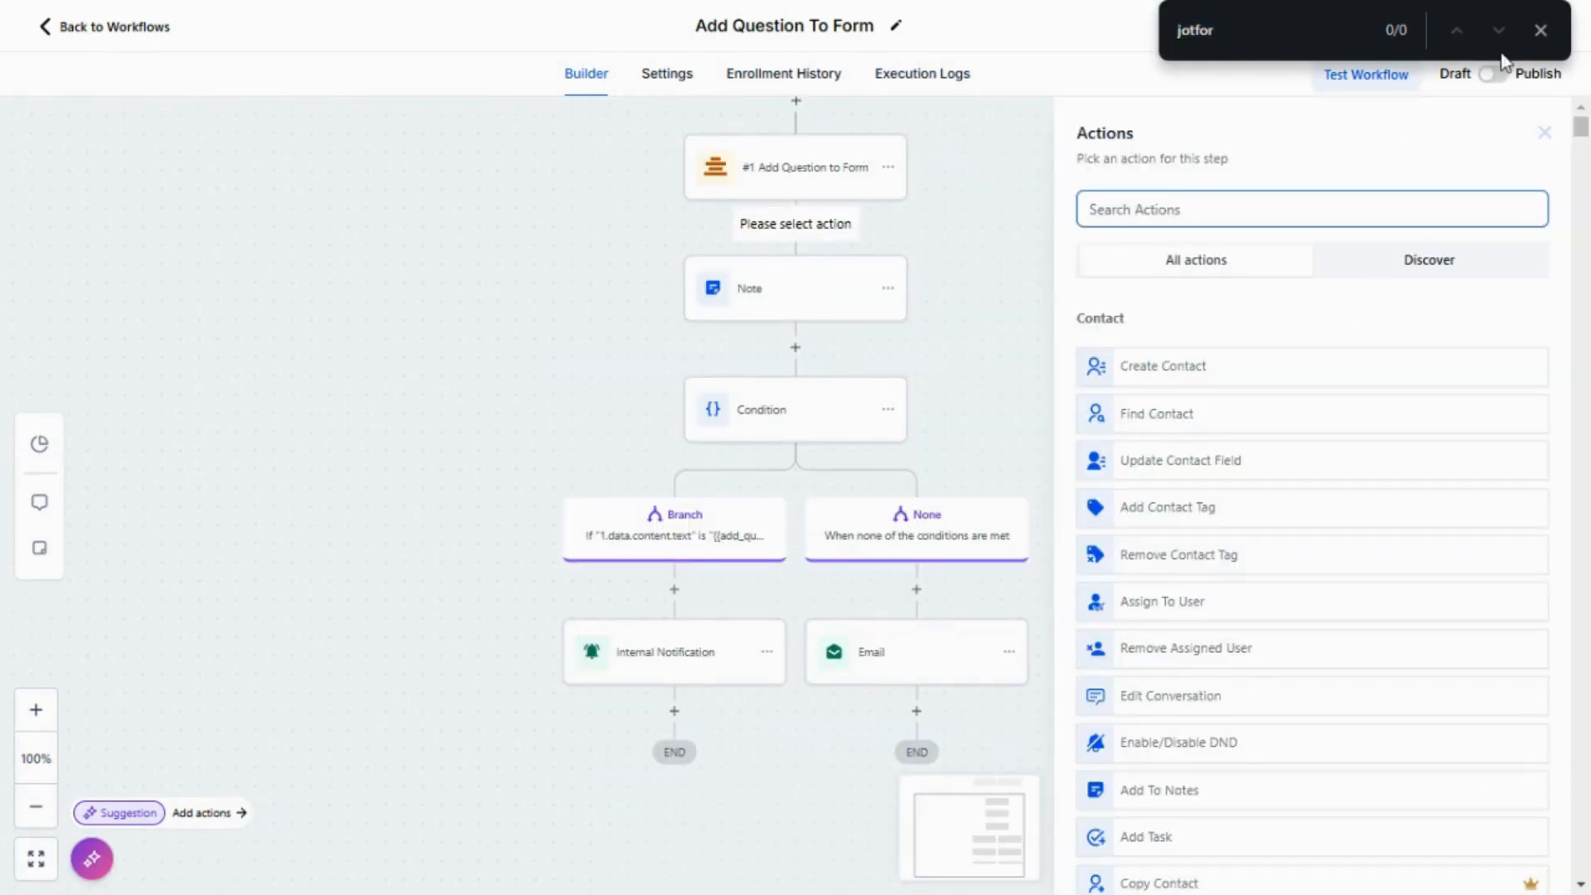
click(1541, 30)
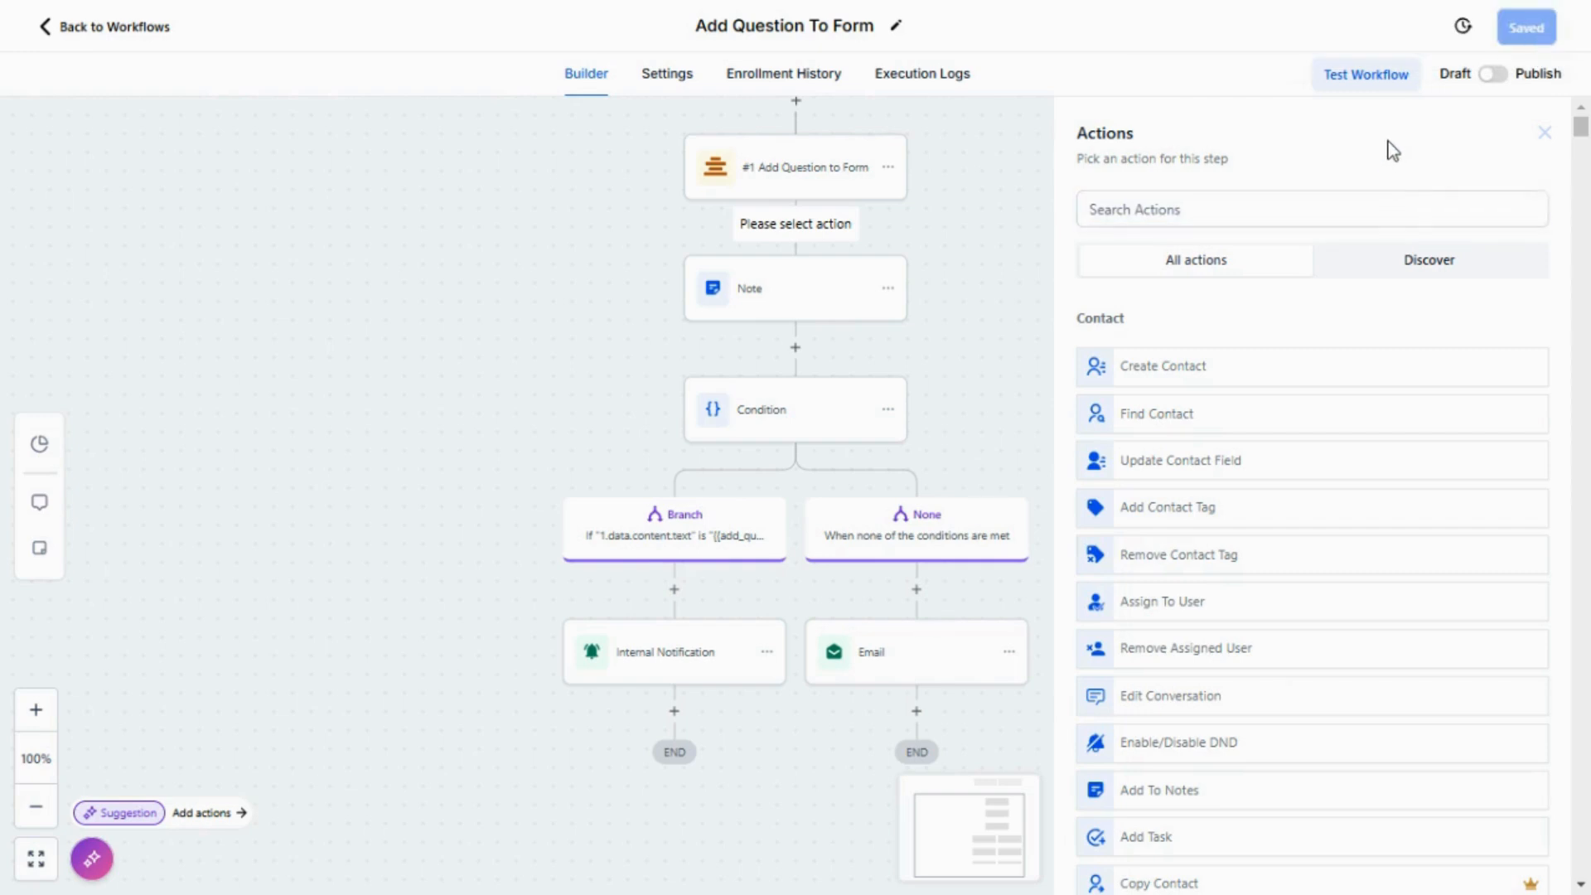
scroll(1378, 174, down, 4)
scroll(1379, 174, up, 4)
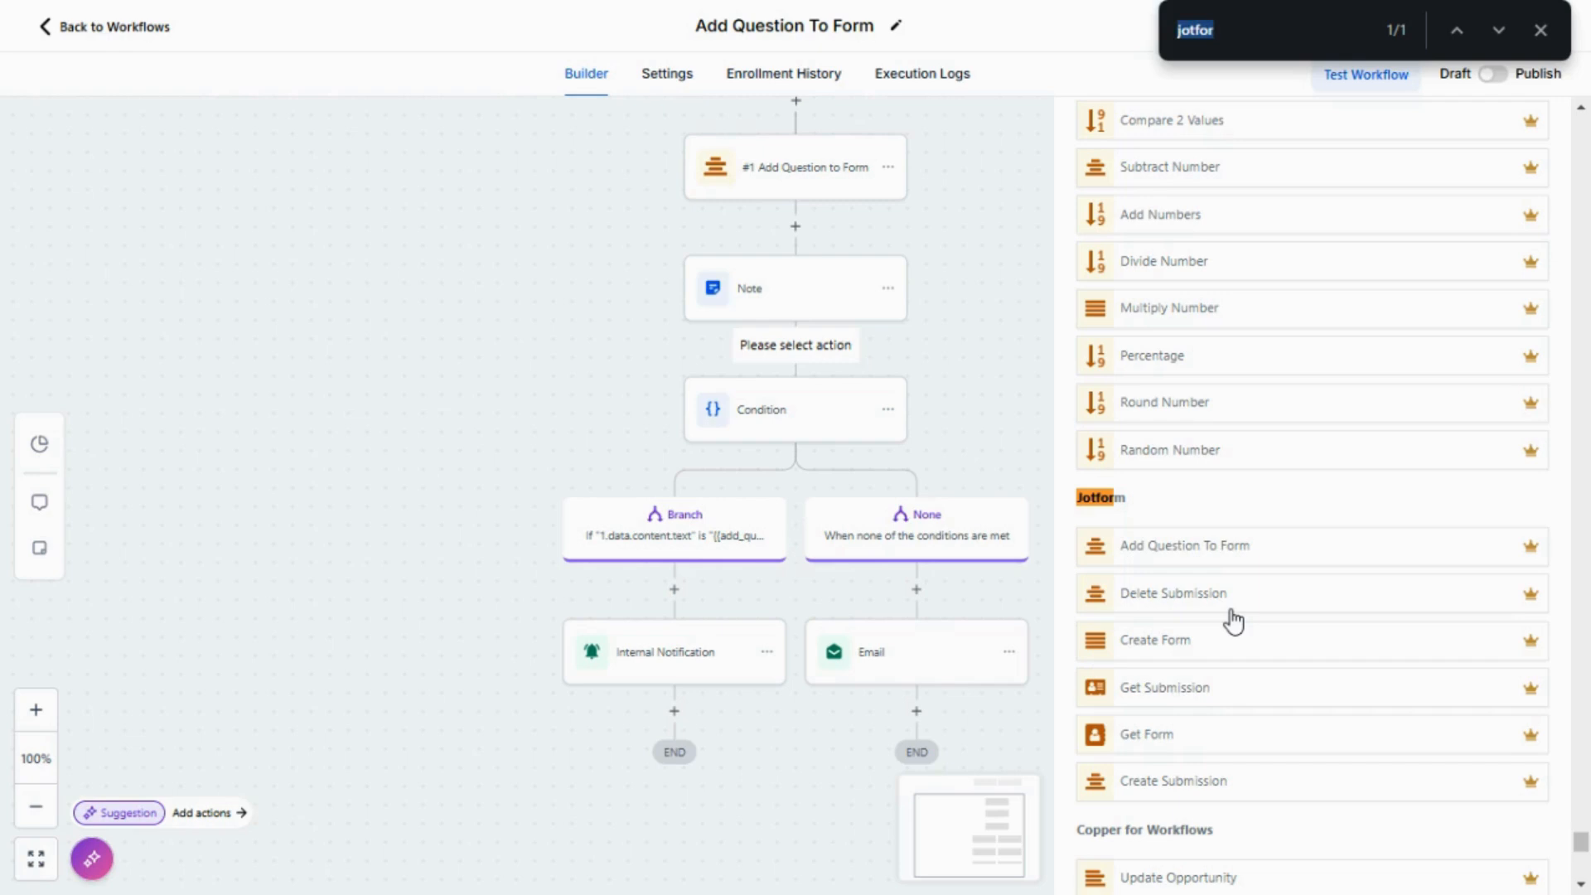
click(1541, 30)
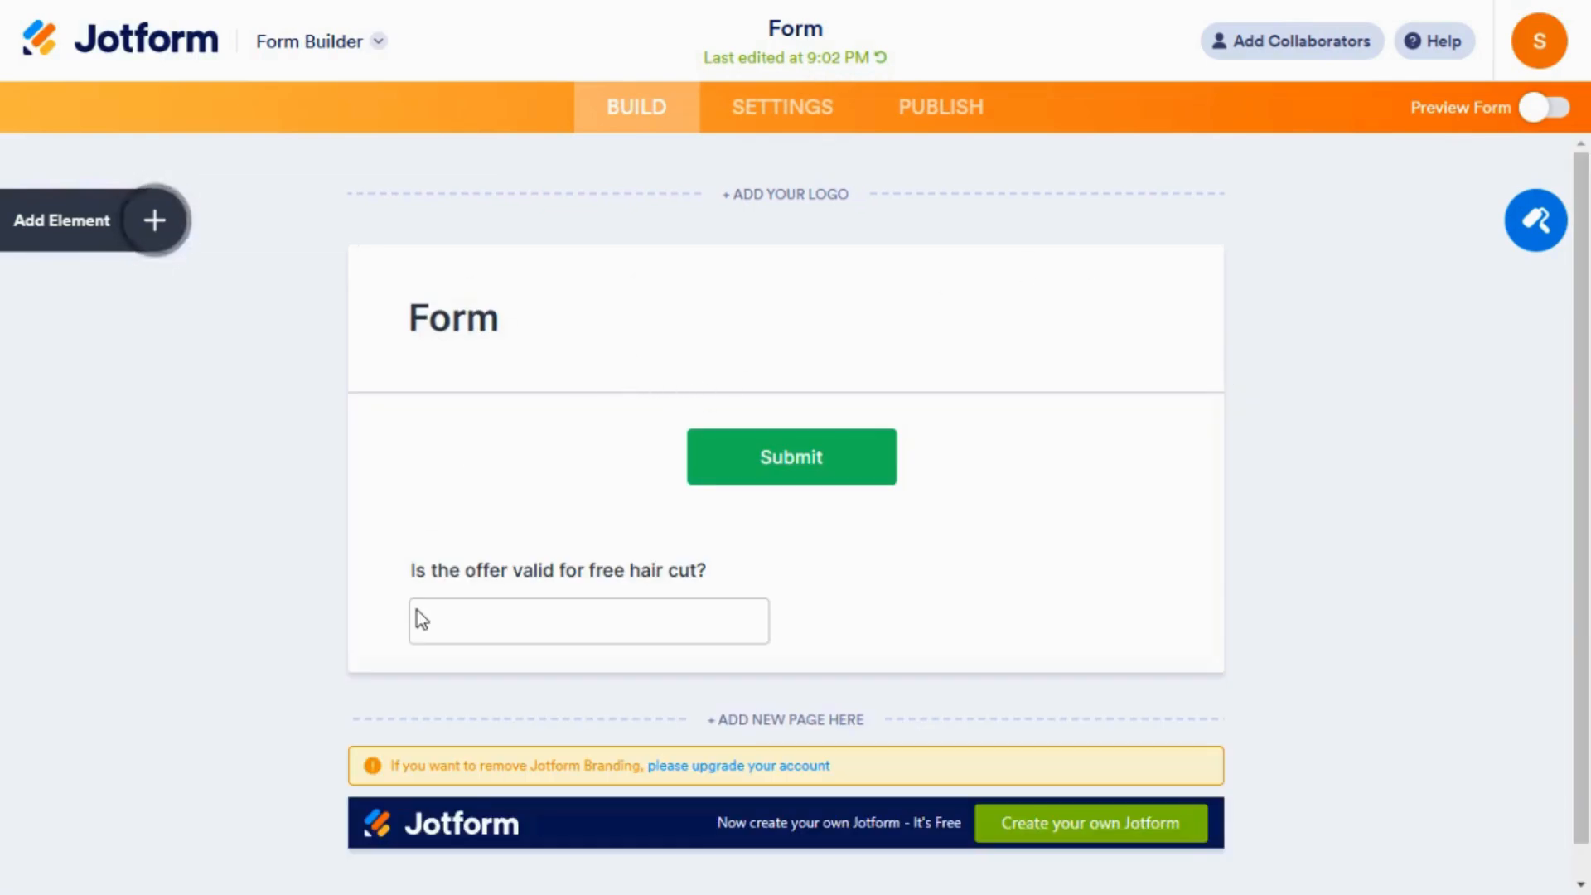
Step: Switch to the Jotform Form Builder and inspect the "Is the offer valid for free hair cut?" question in Form
click(776, 577)
scroll(1034, 543, down, 1)
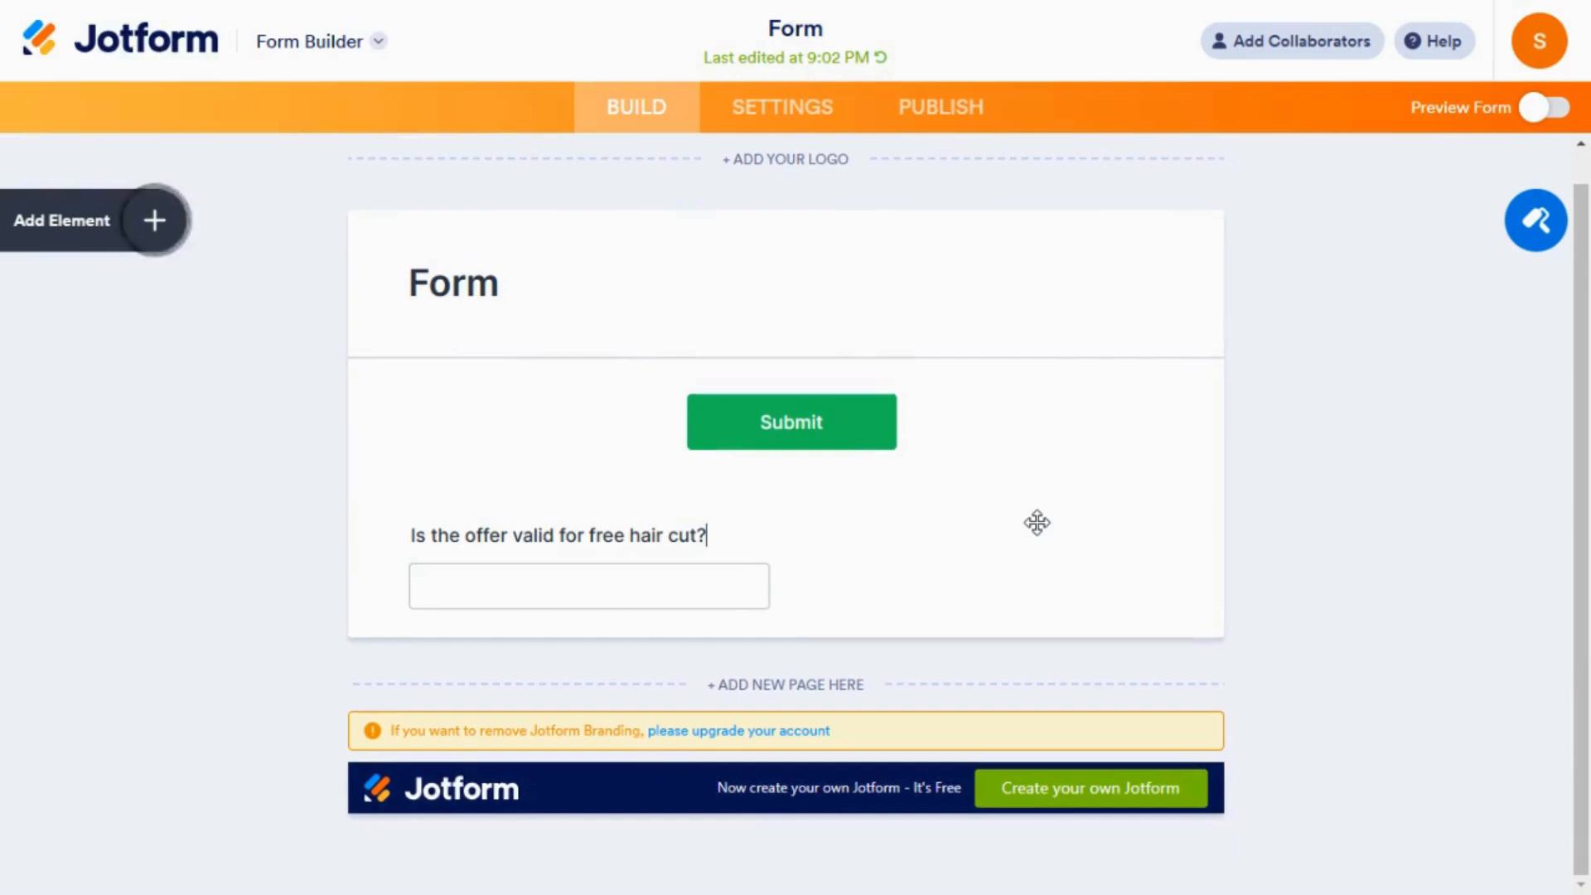